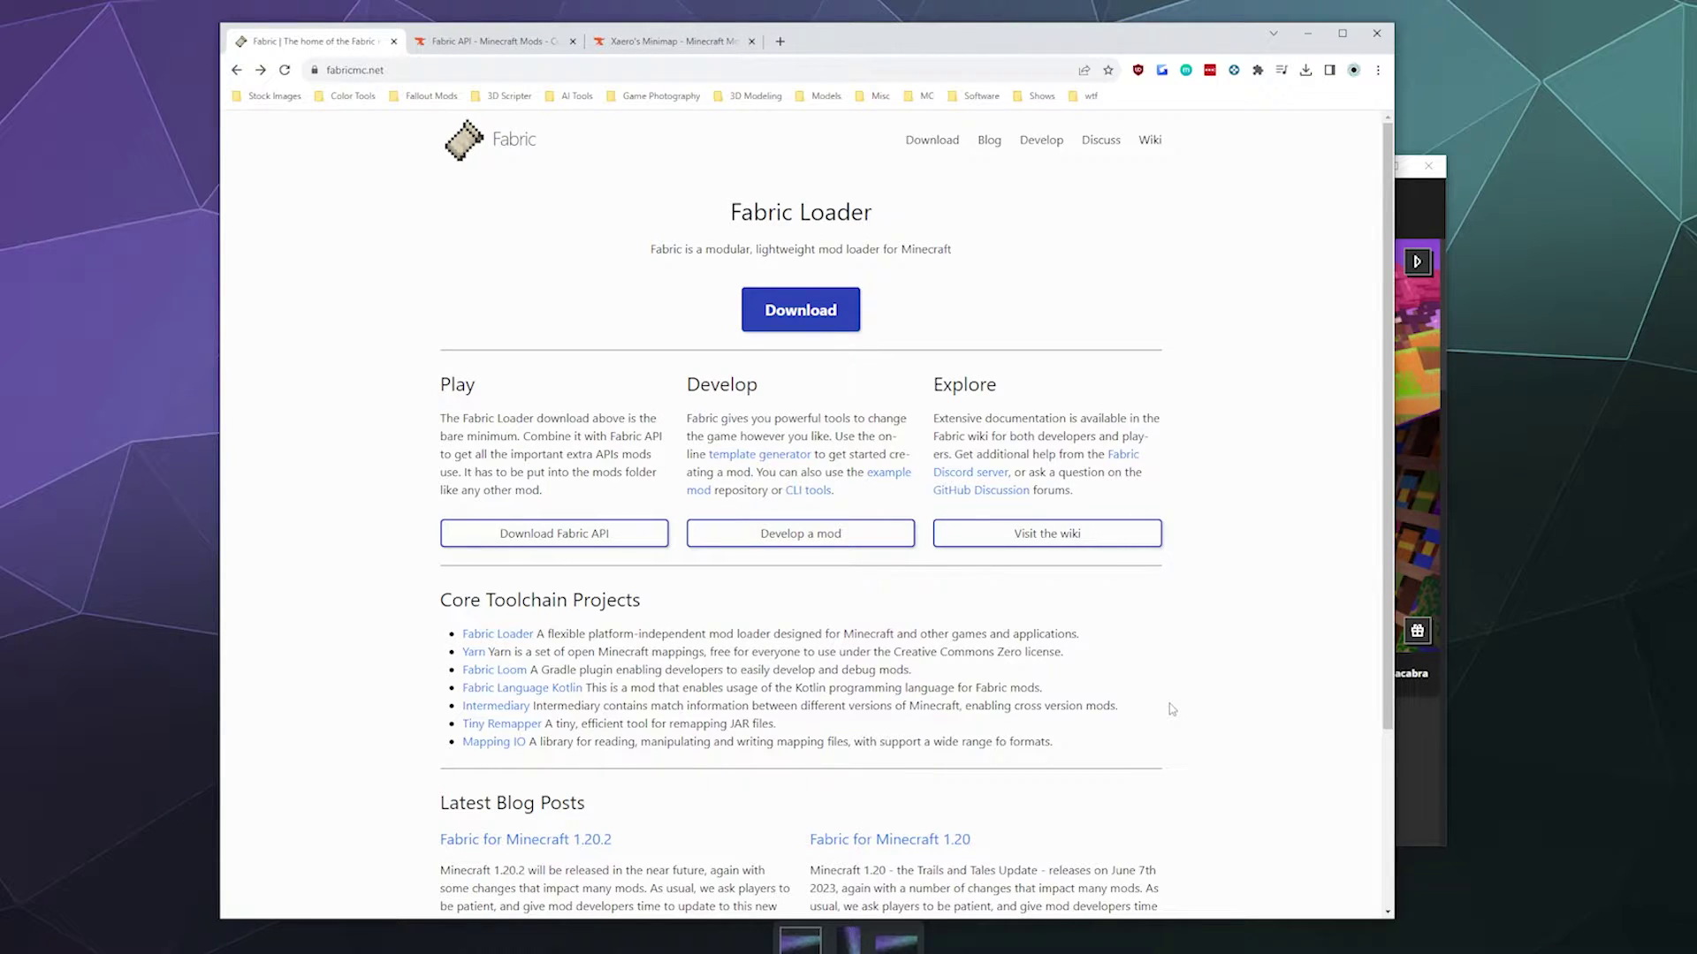
# - Launch the Latest release (Minecraft 1.20.2) once from the launcher, then close the game window
pyautogui.click(1413, 738)
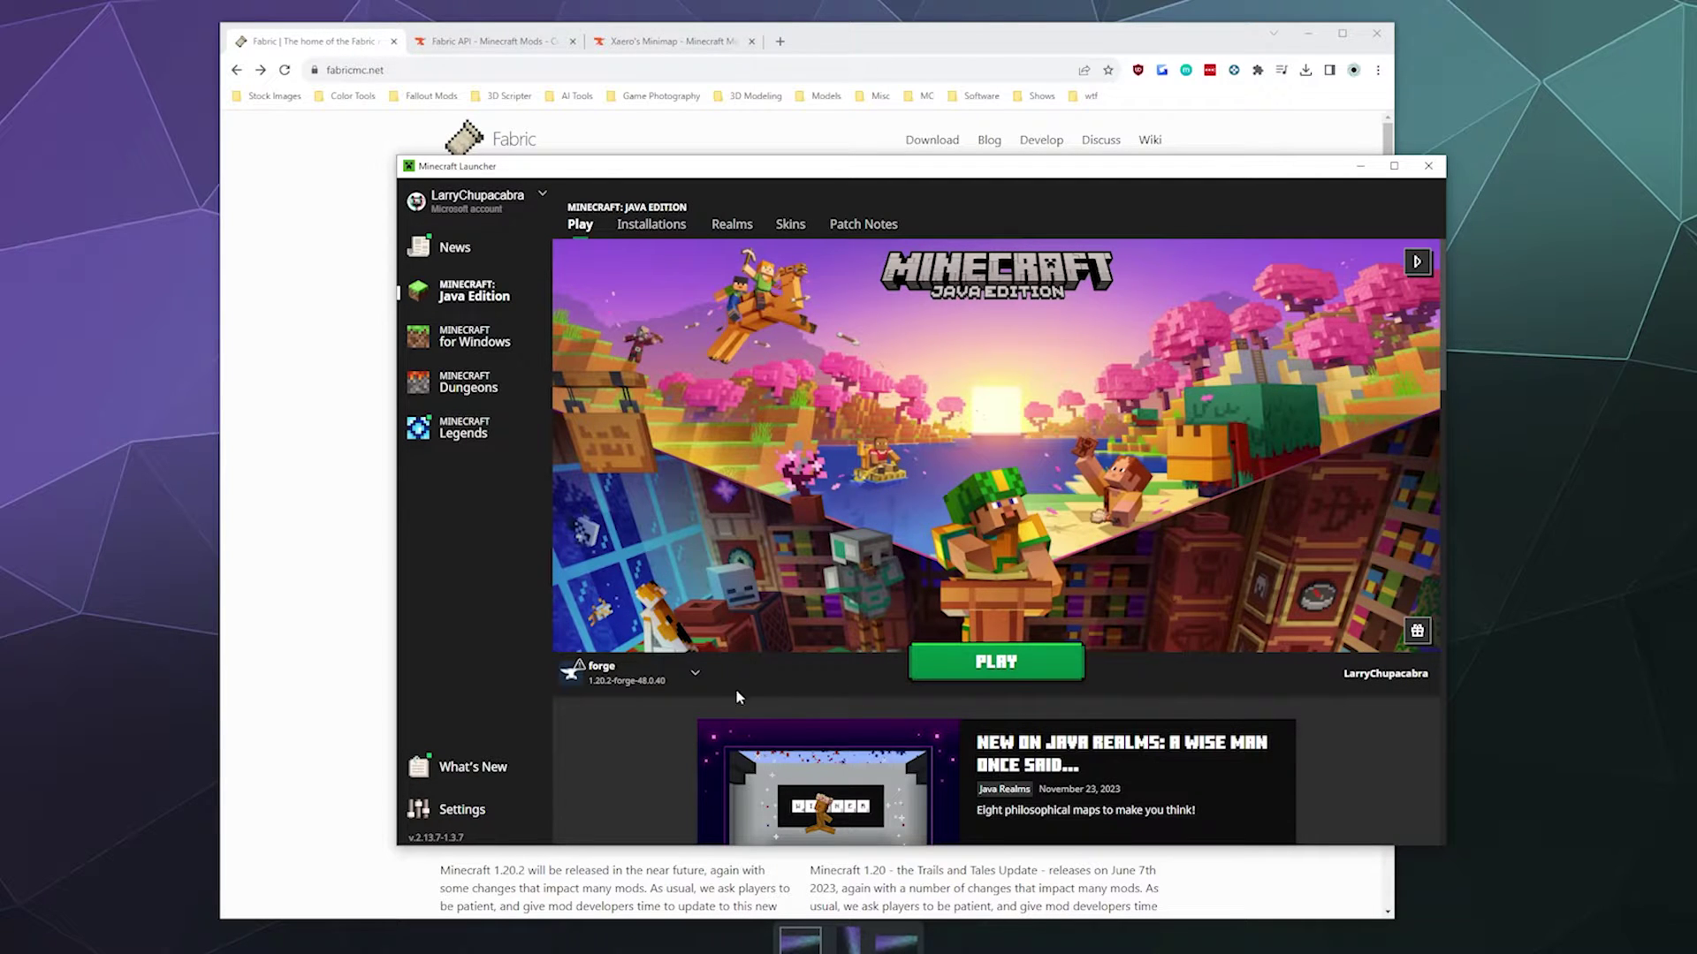
pyautogui.click(695, 674)
pyautogui.click(619, 495)
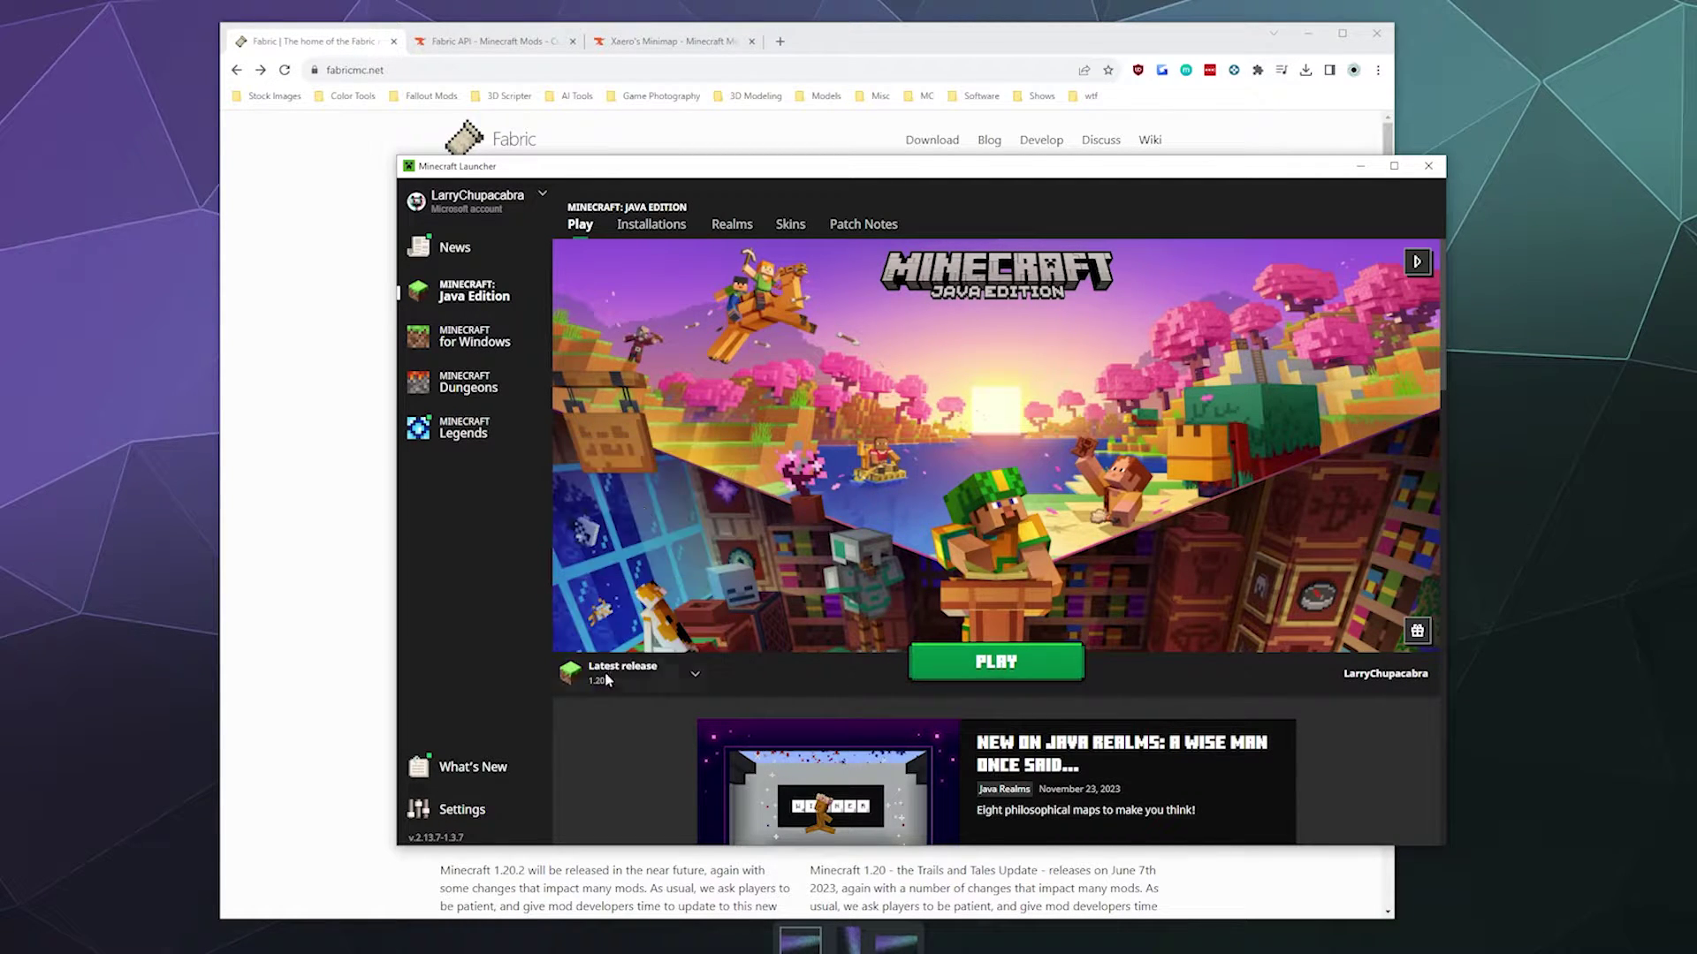
pyautogui.click(963, 679)
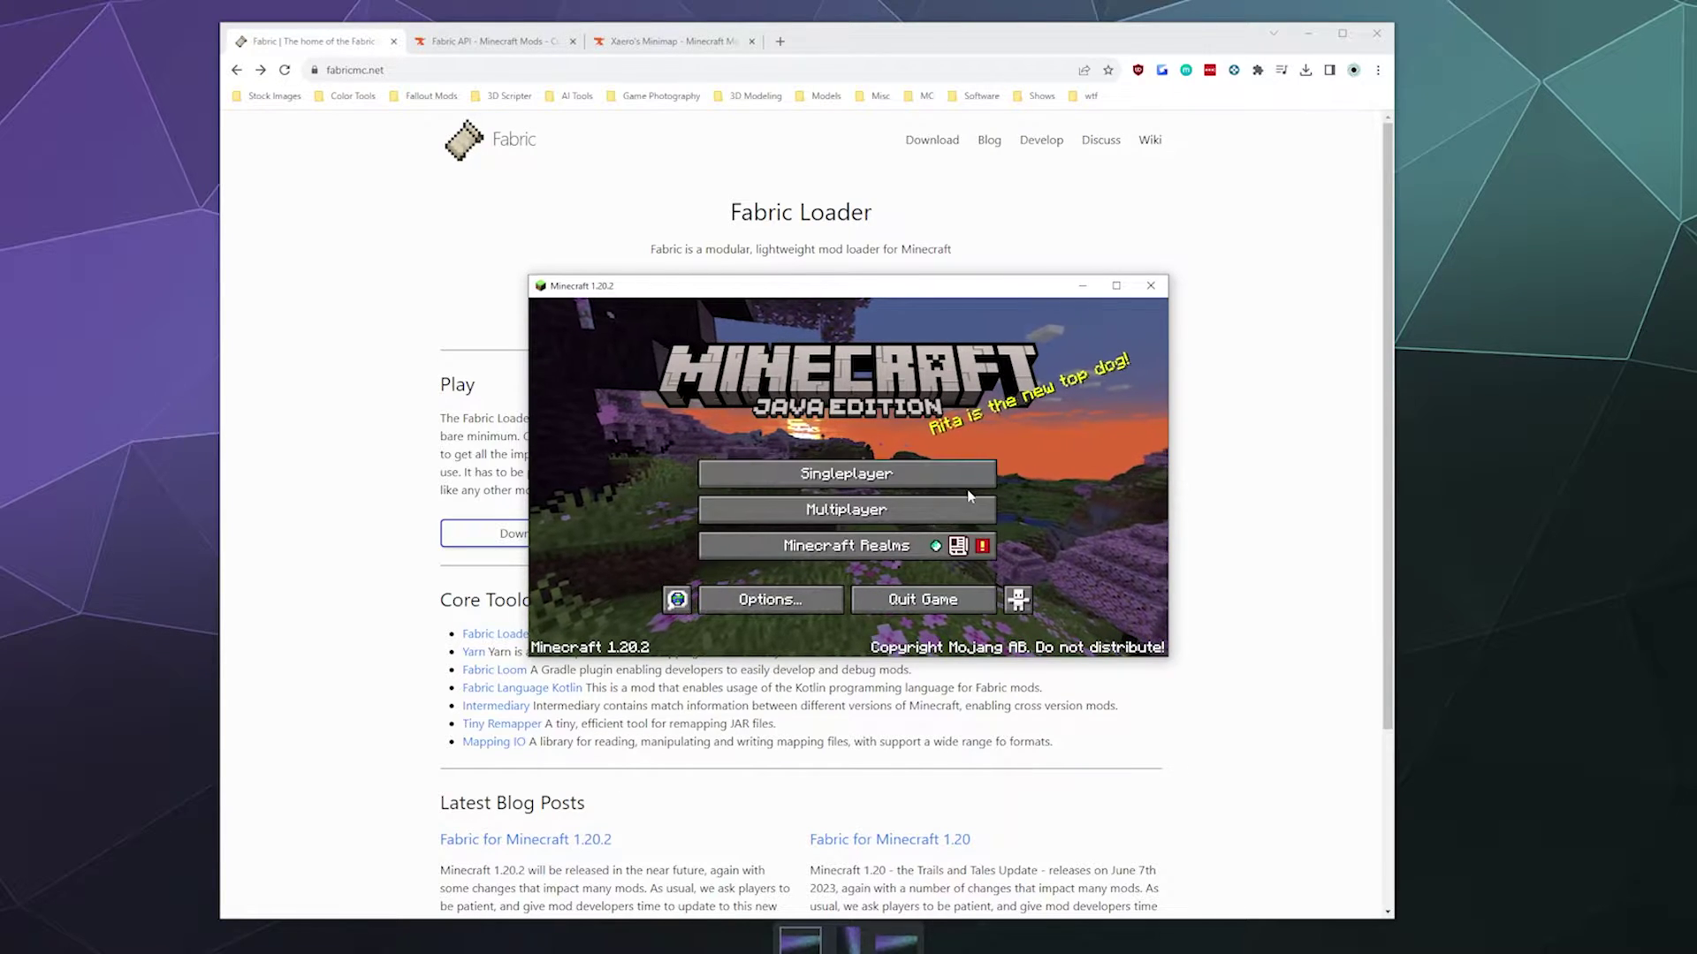
pyautogui.click(1151, 287)
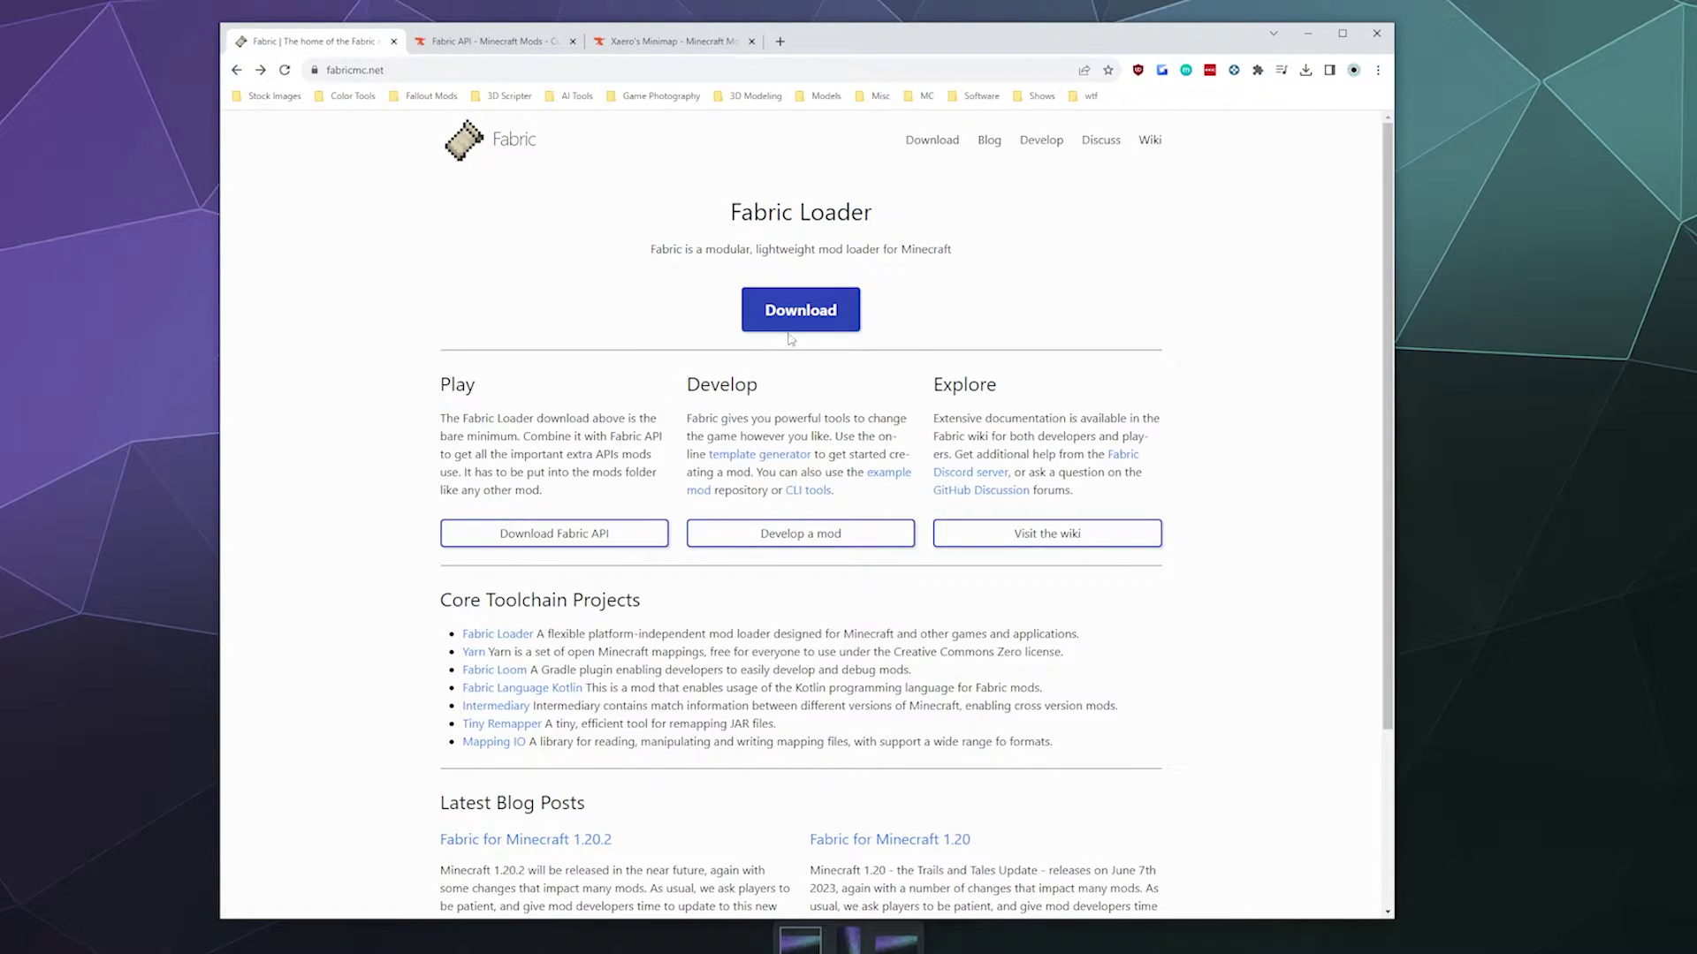
pyautogui.click(486, 45)
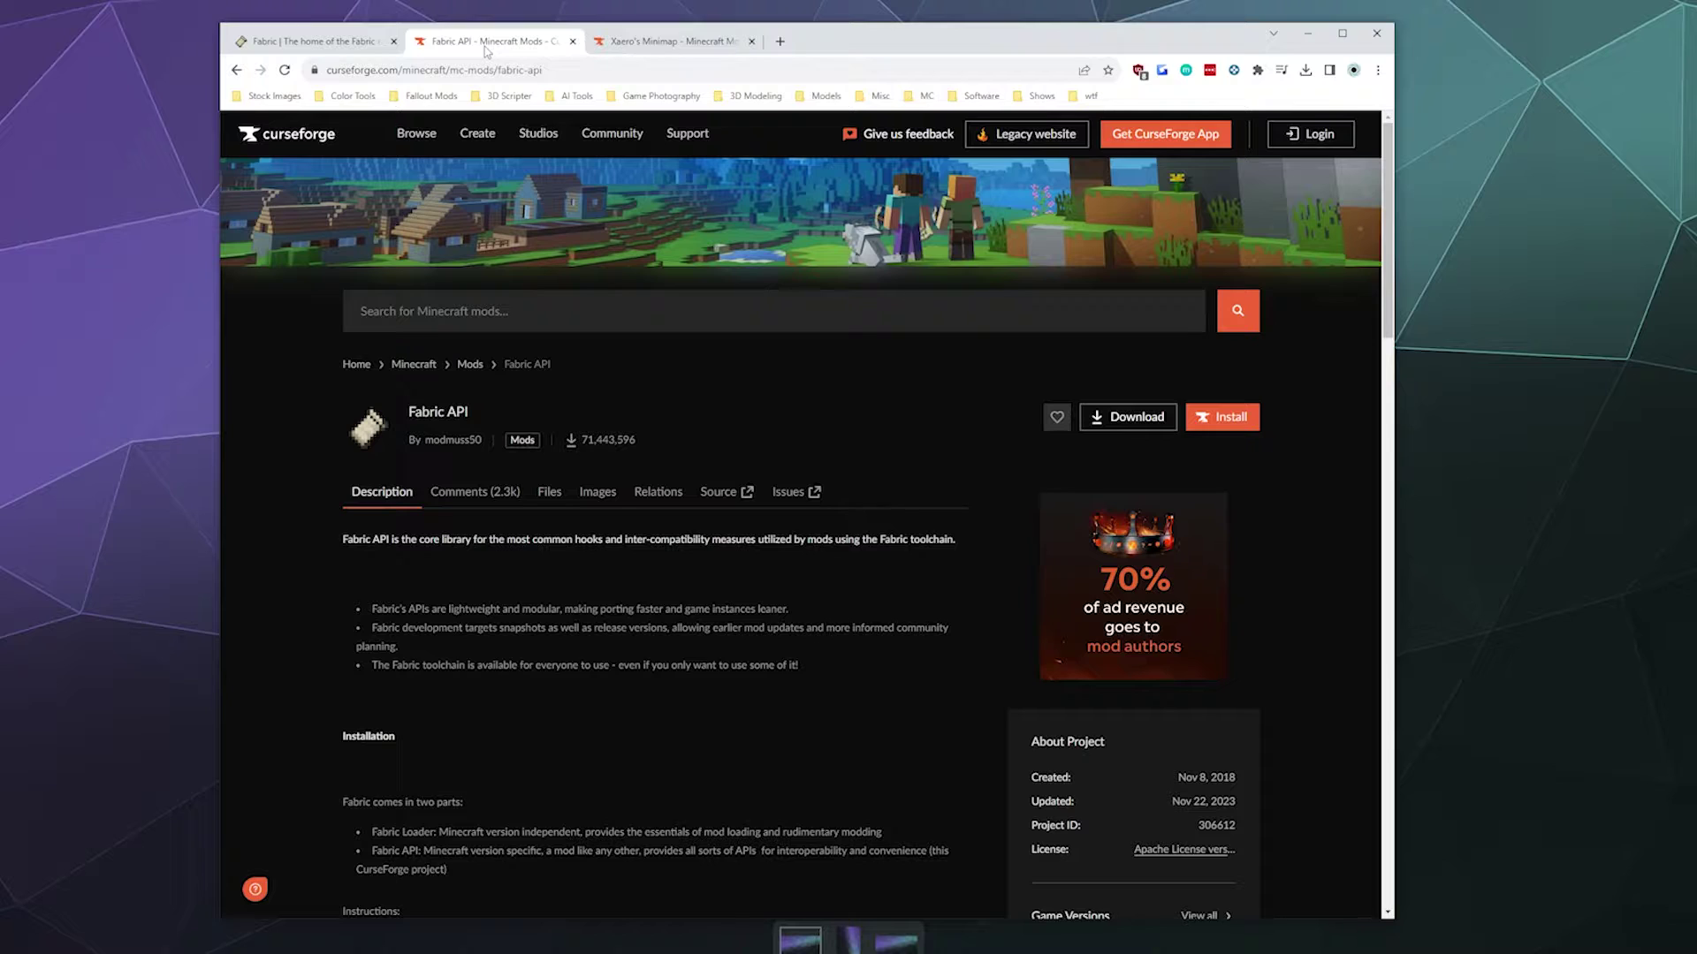
pyautogui.click(680, 41)
pyautogui.moveTo(628, 171)
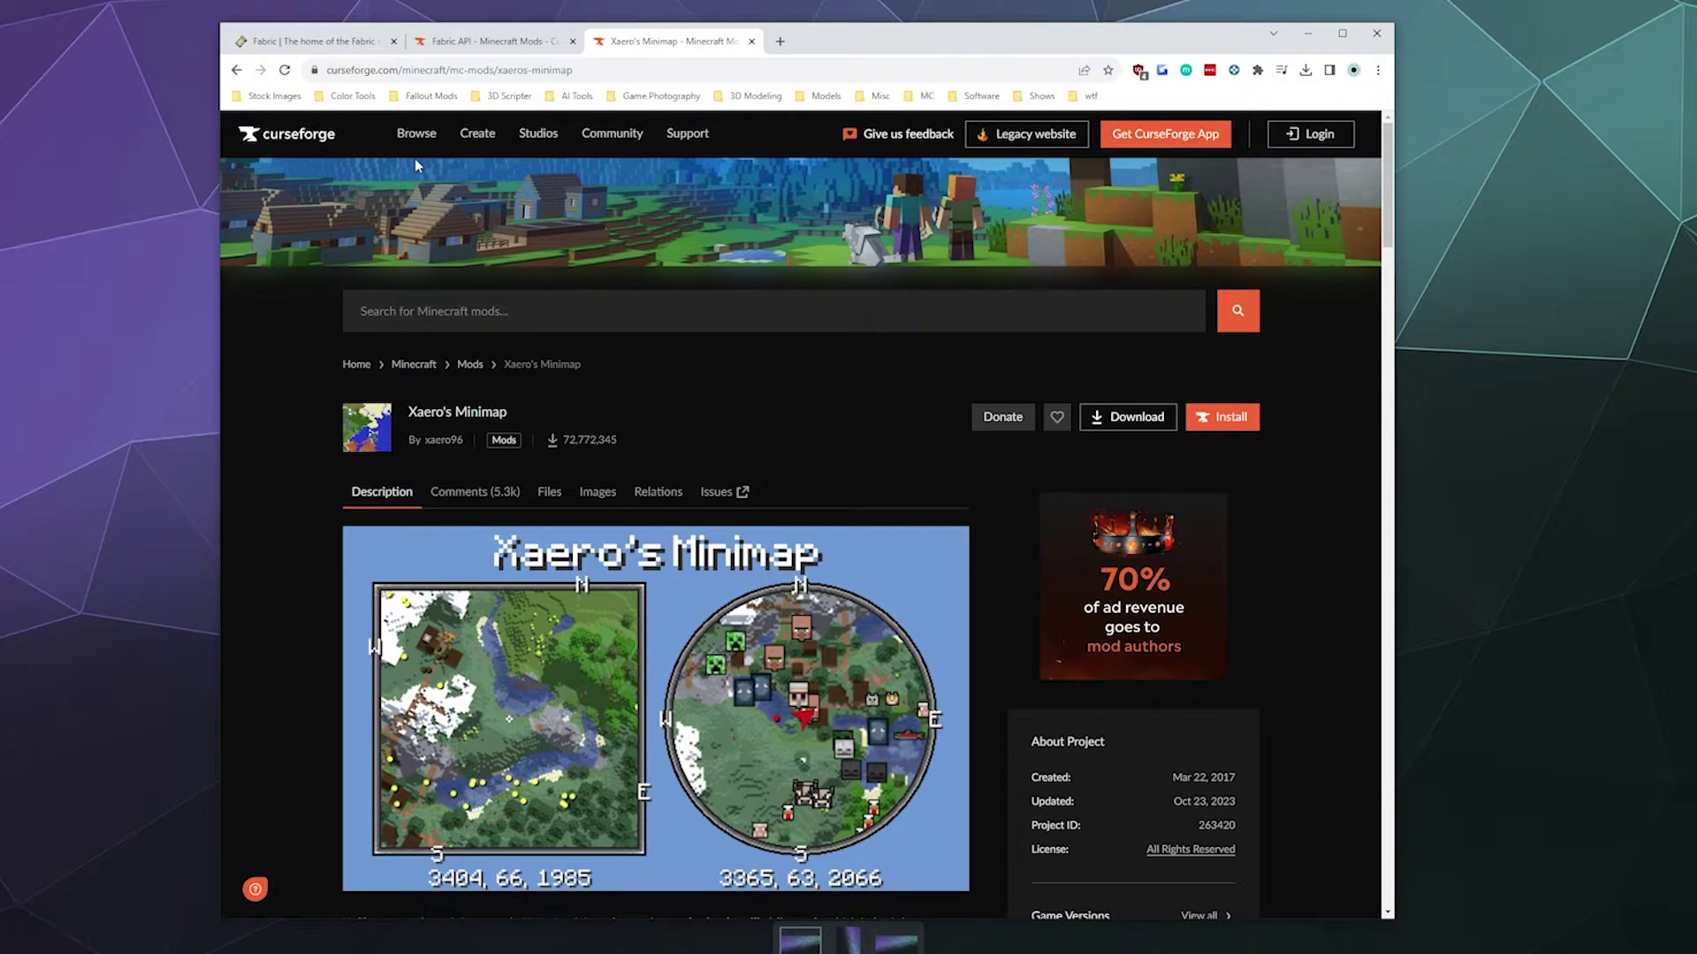
pyautogui.click(309, 42)
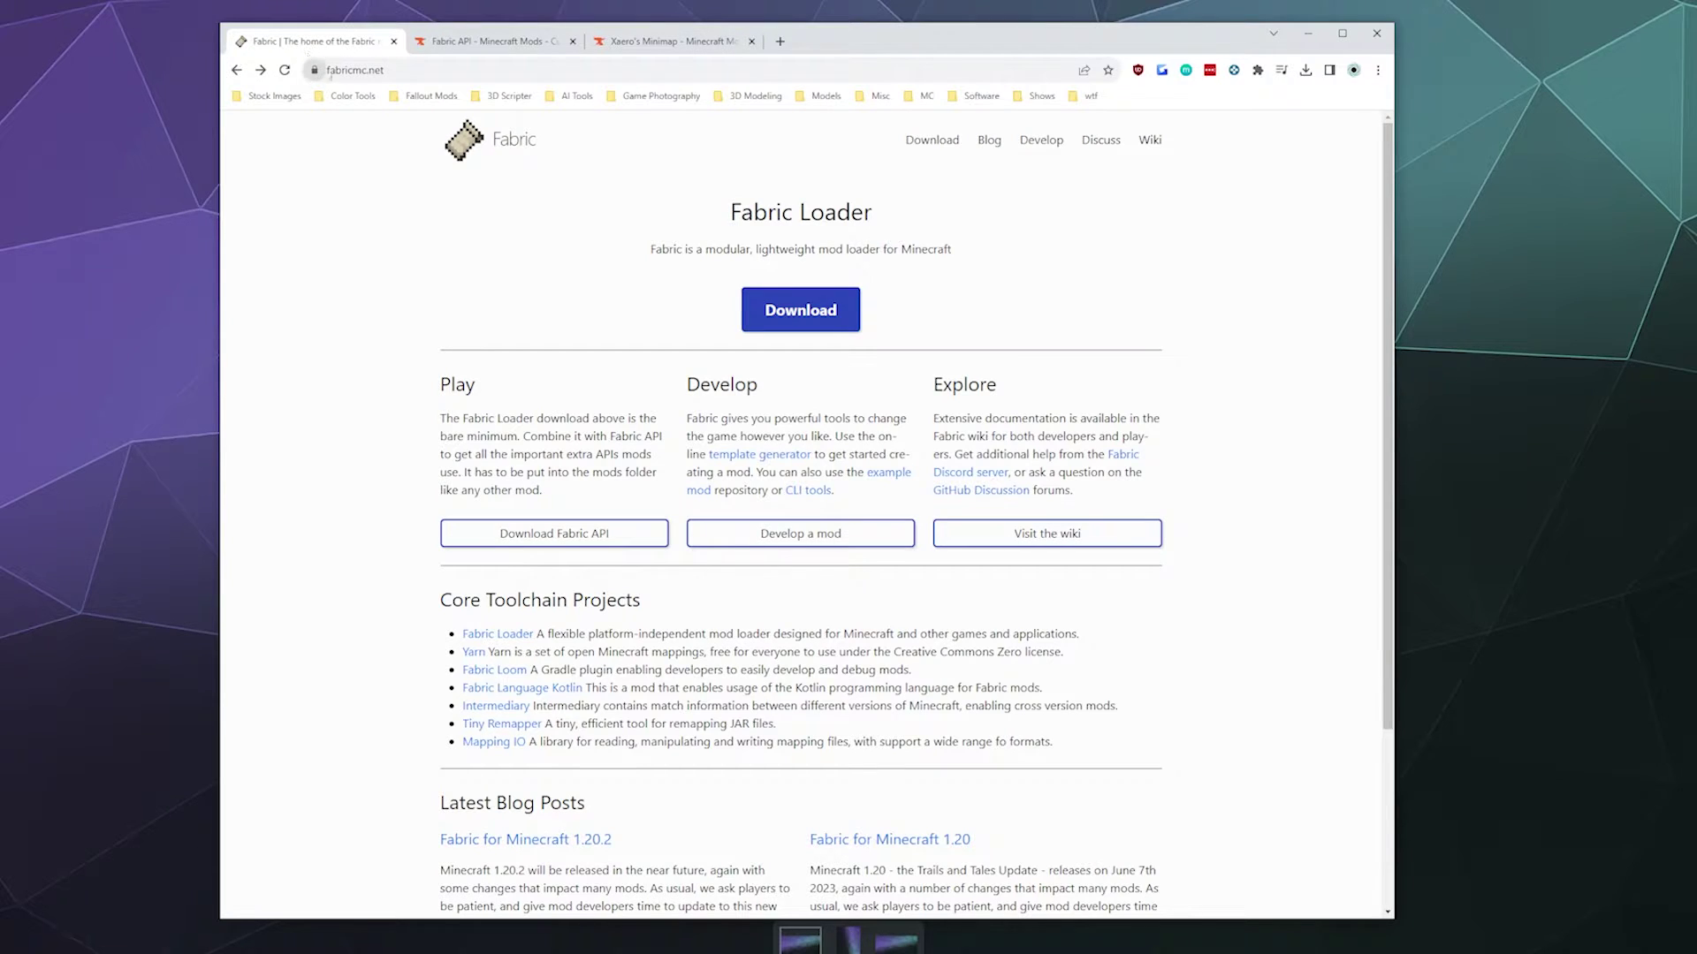
# - Save the universal fabric-installer-0.11.2.jar into the Fabric 1.20.2 folder
pyautogui.click(778, 305)
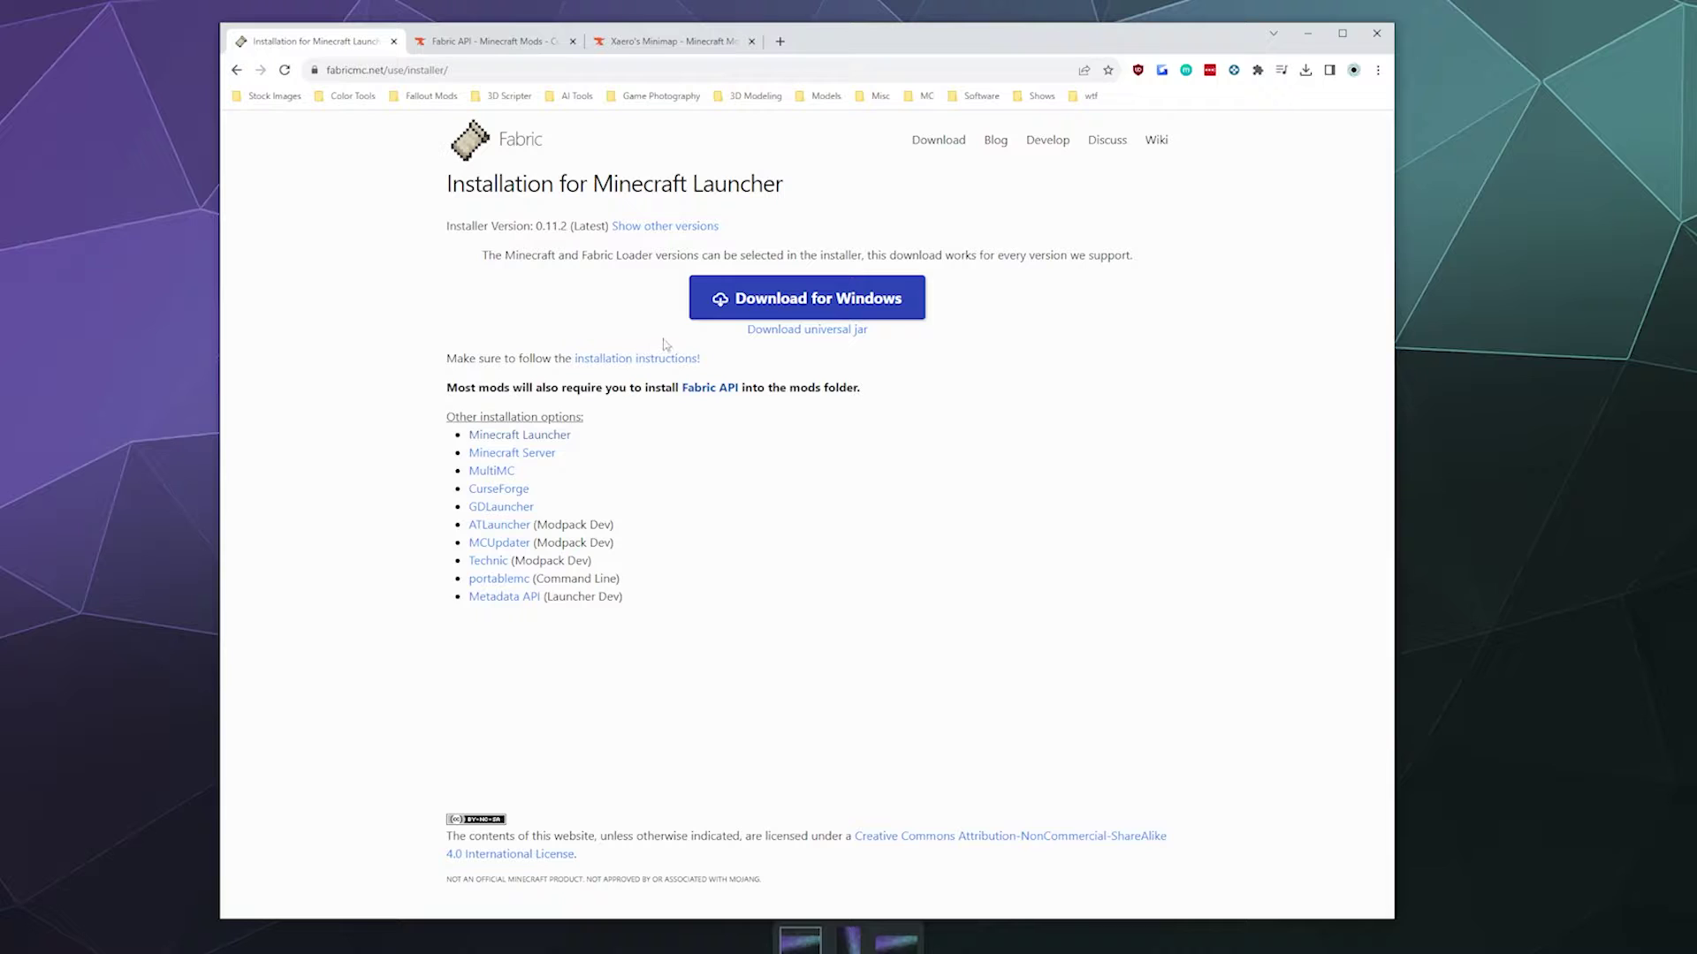
pyautogui.click(787, 336)
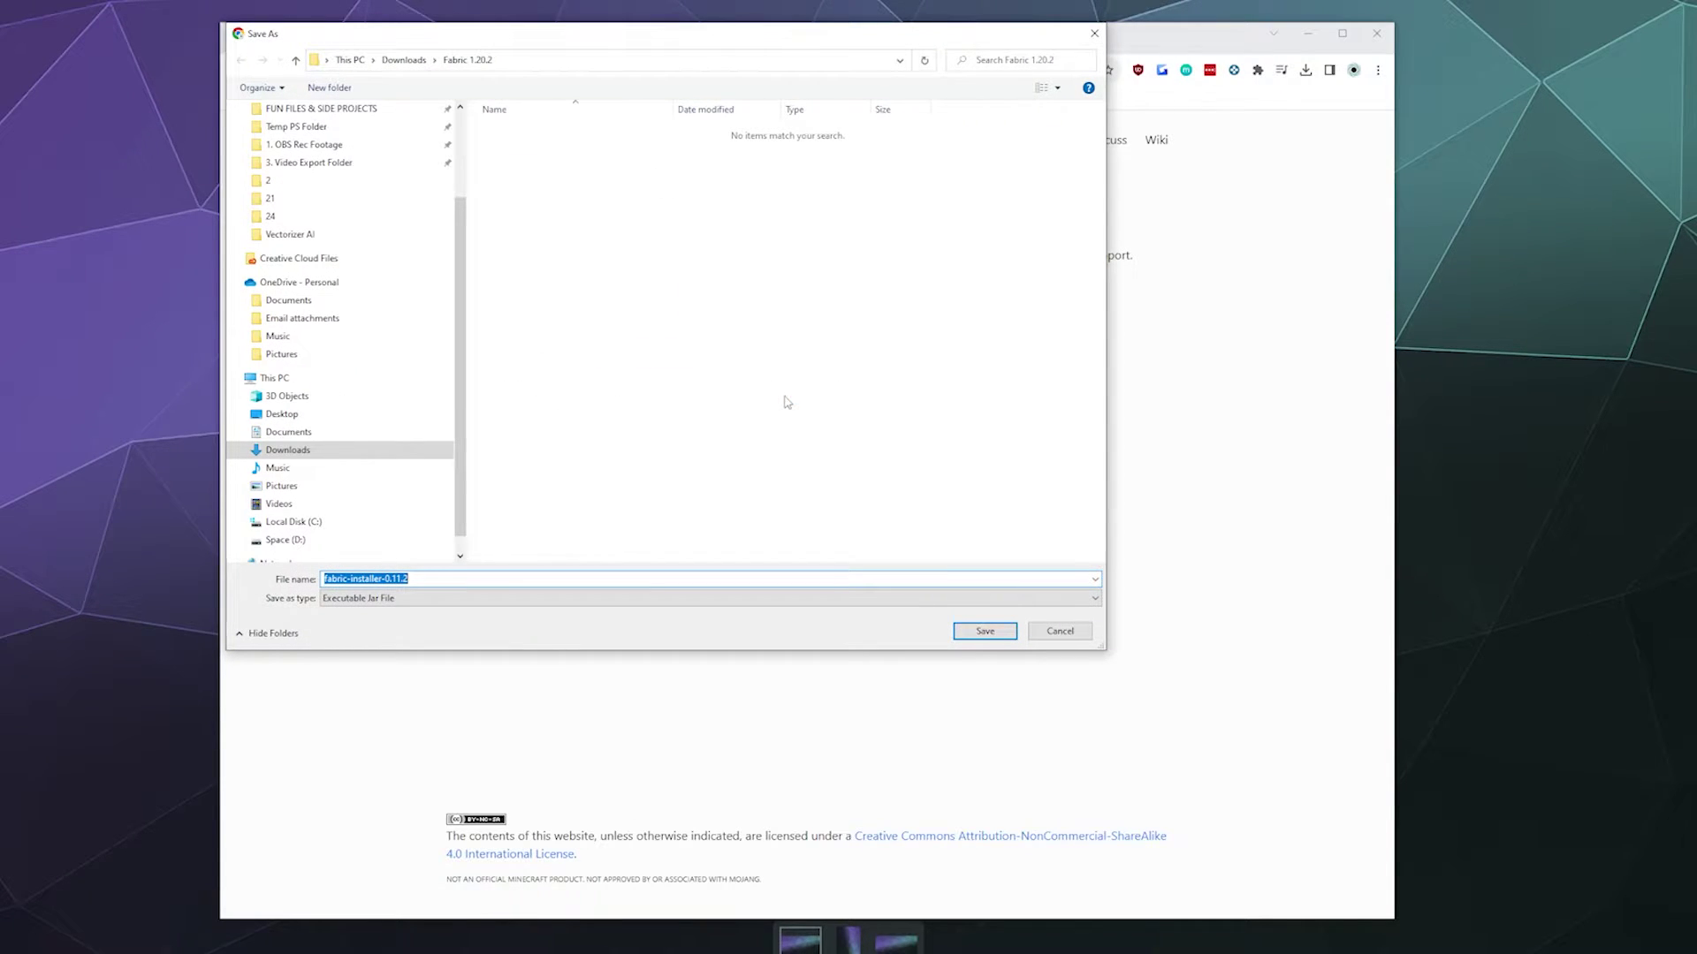
pyautogui.click(990, 633)
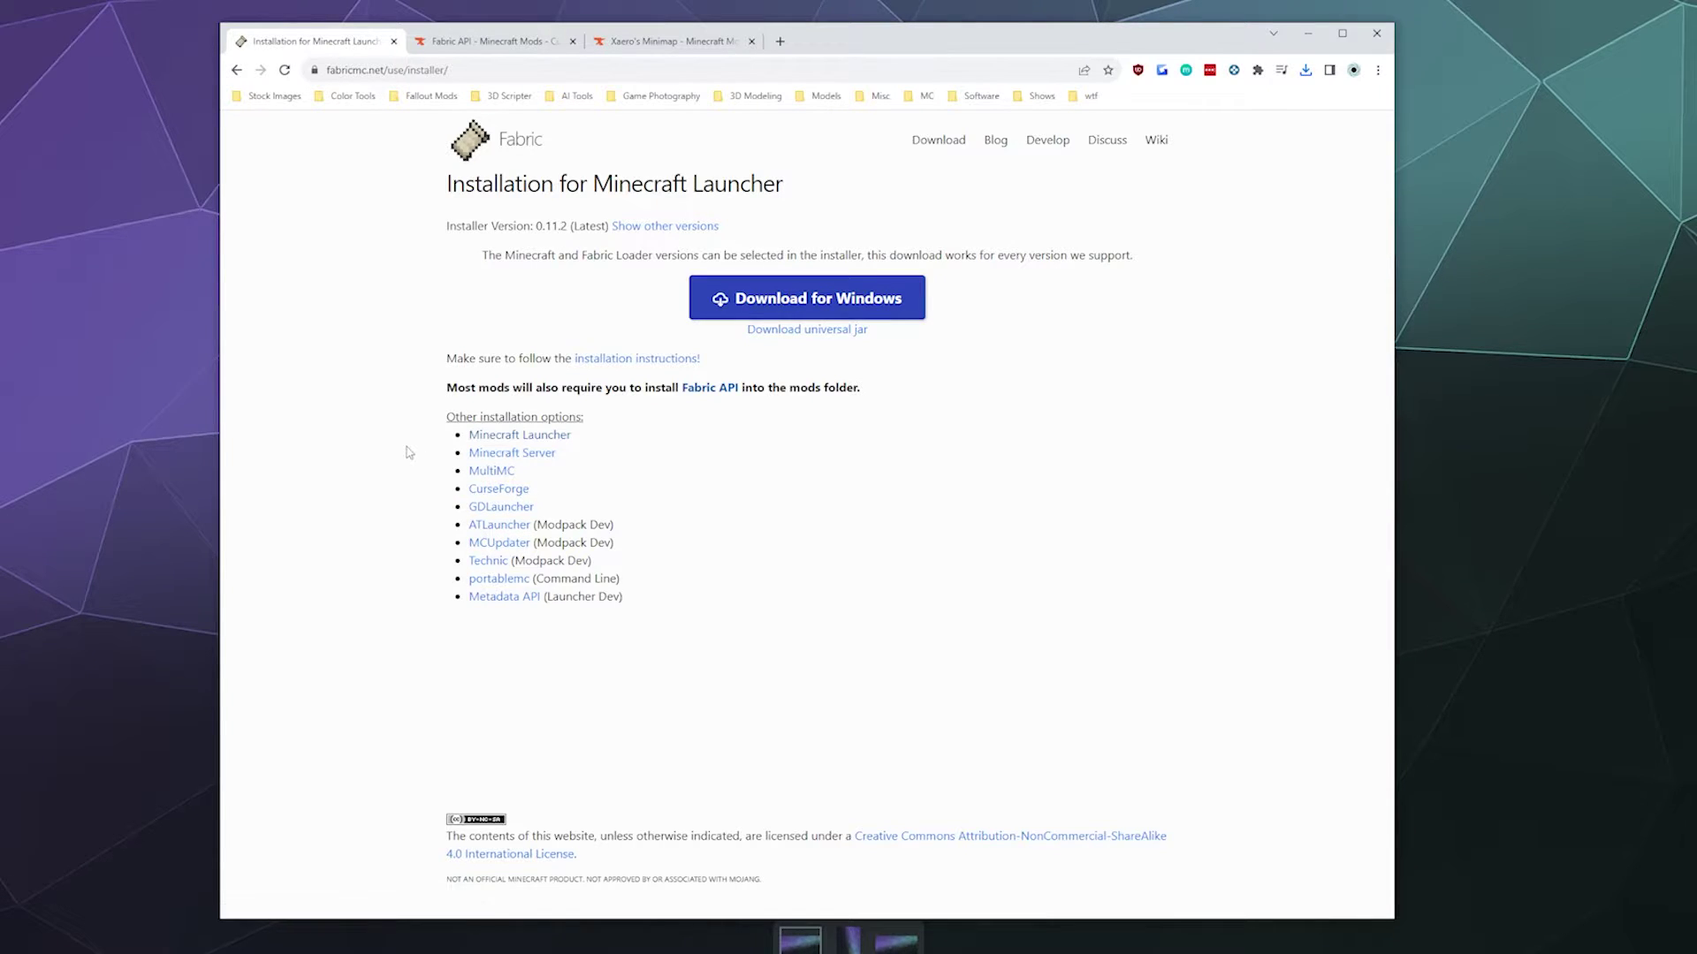
# - Download the [1.20.2] Fabric API 0.90.7 jar from the CurseForge Files list
pyautogui.click(462, 44)
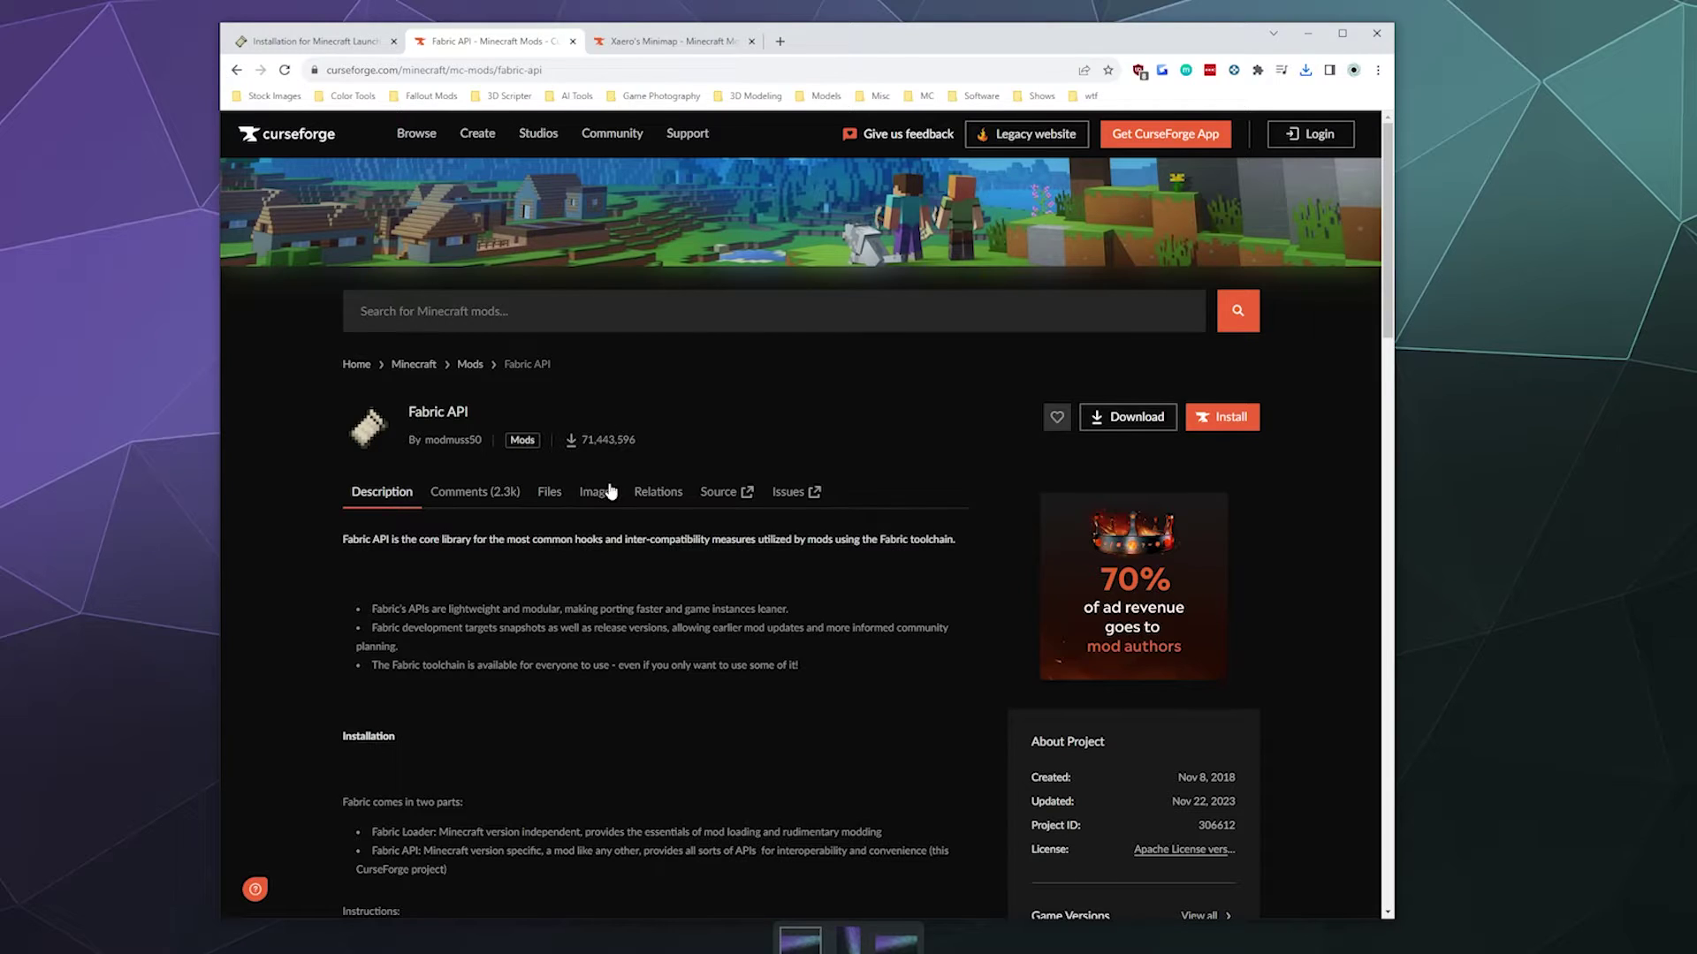
pyautogui.click(549, 502)
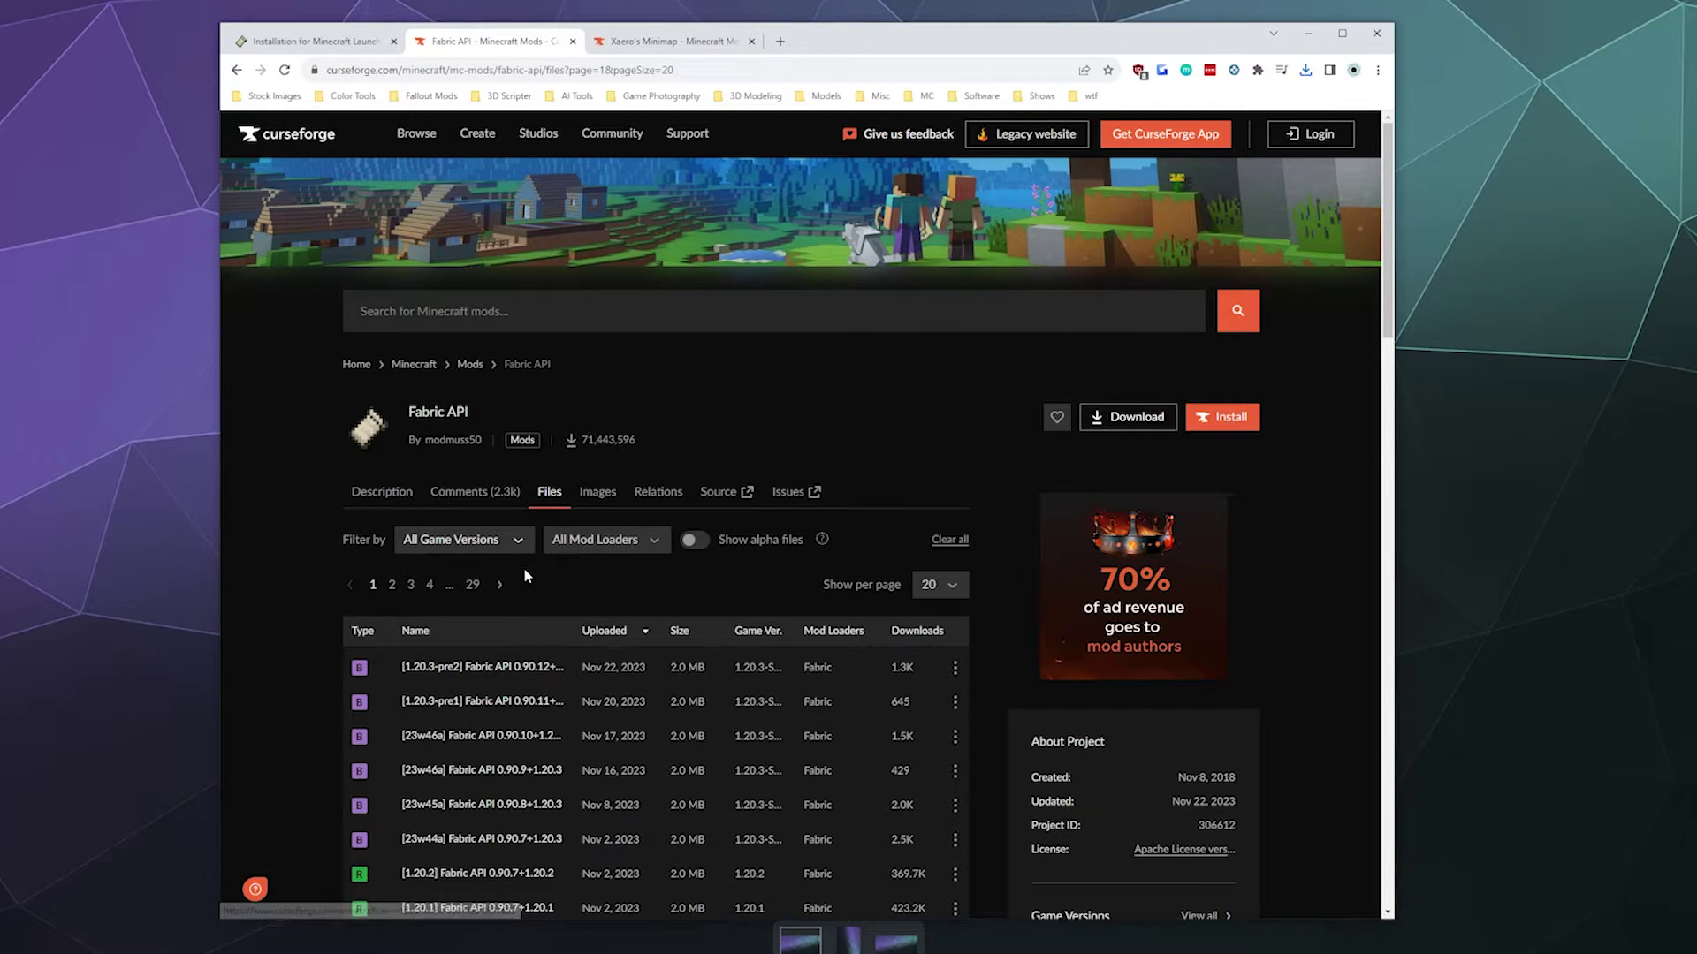
pyautogui.scroll(-3, 479, 677)
pyautogui.scroll(3, 481, 680)
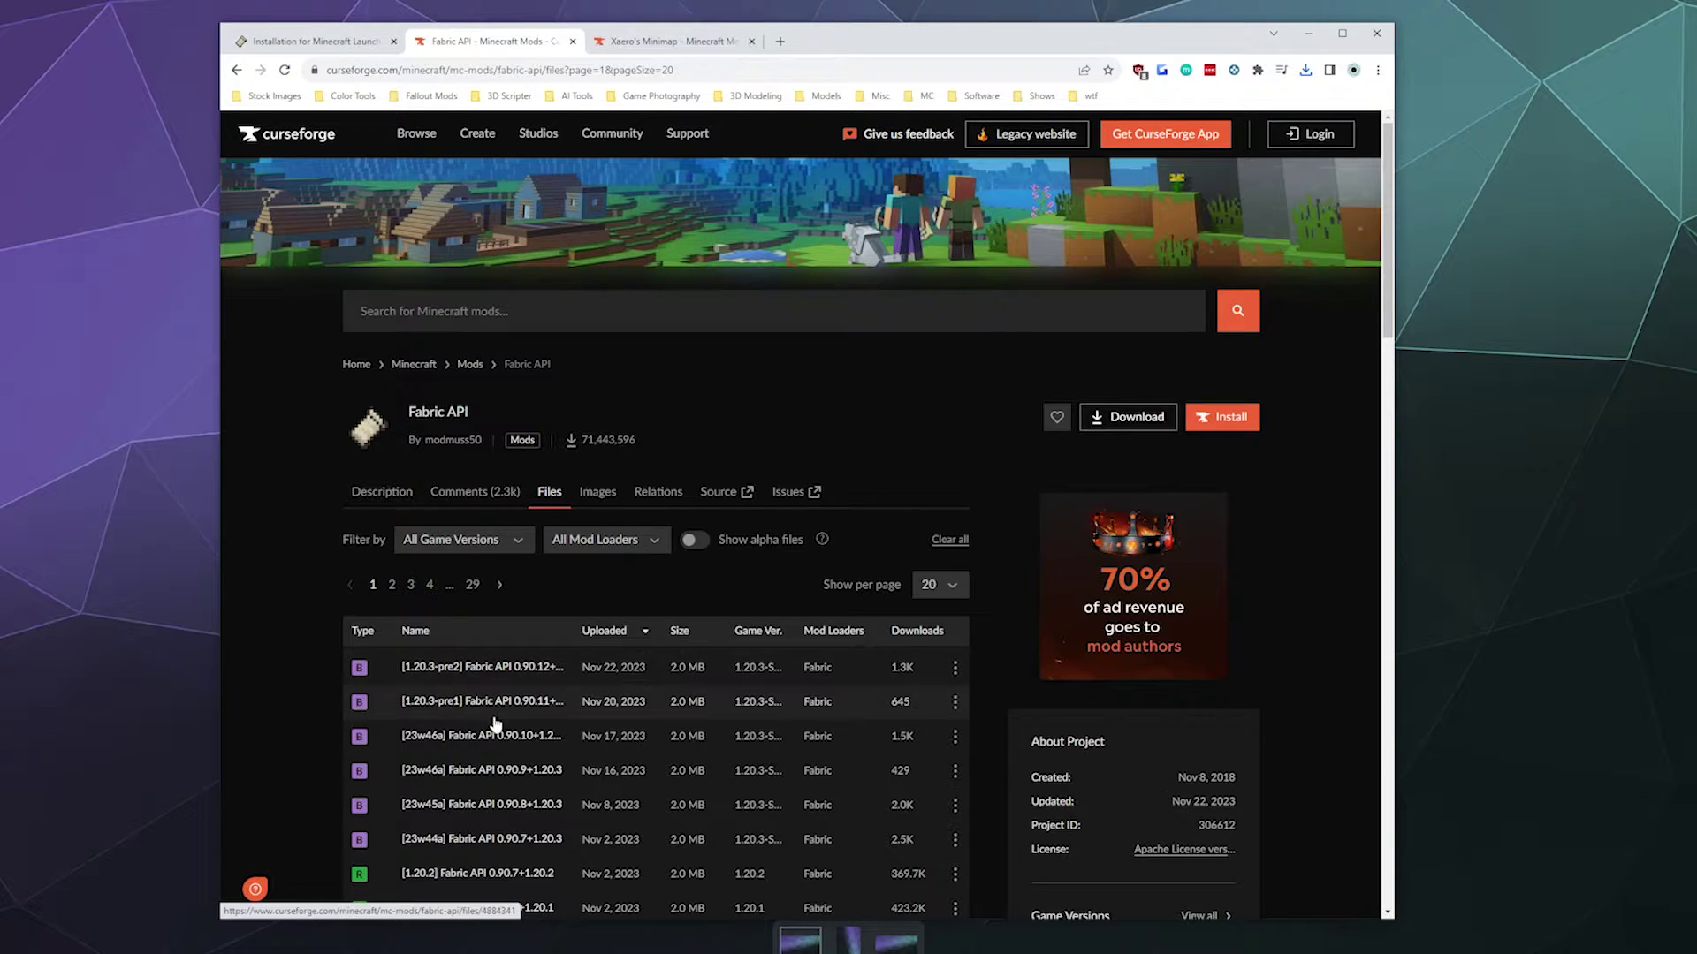
pyautogui.scroll(-2, 491, 718)
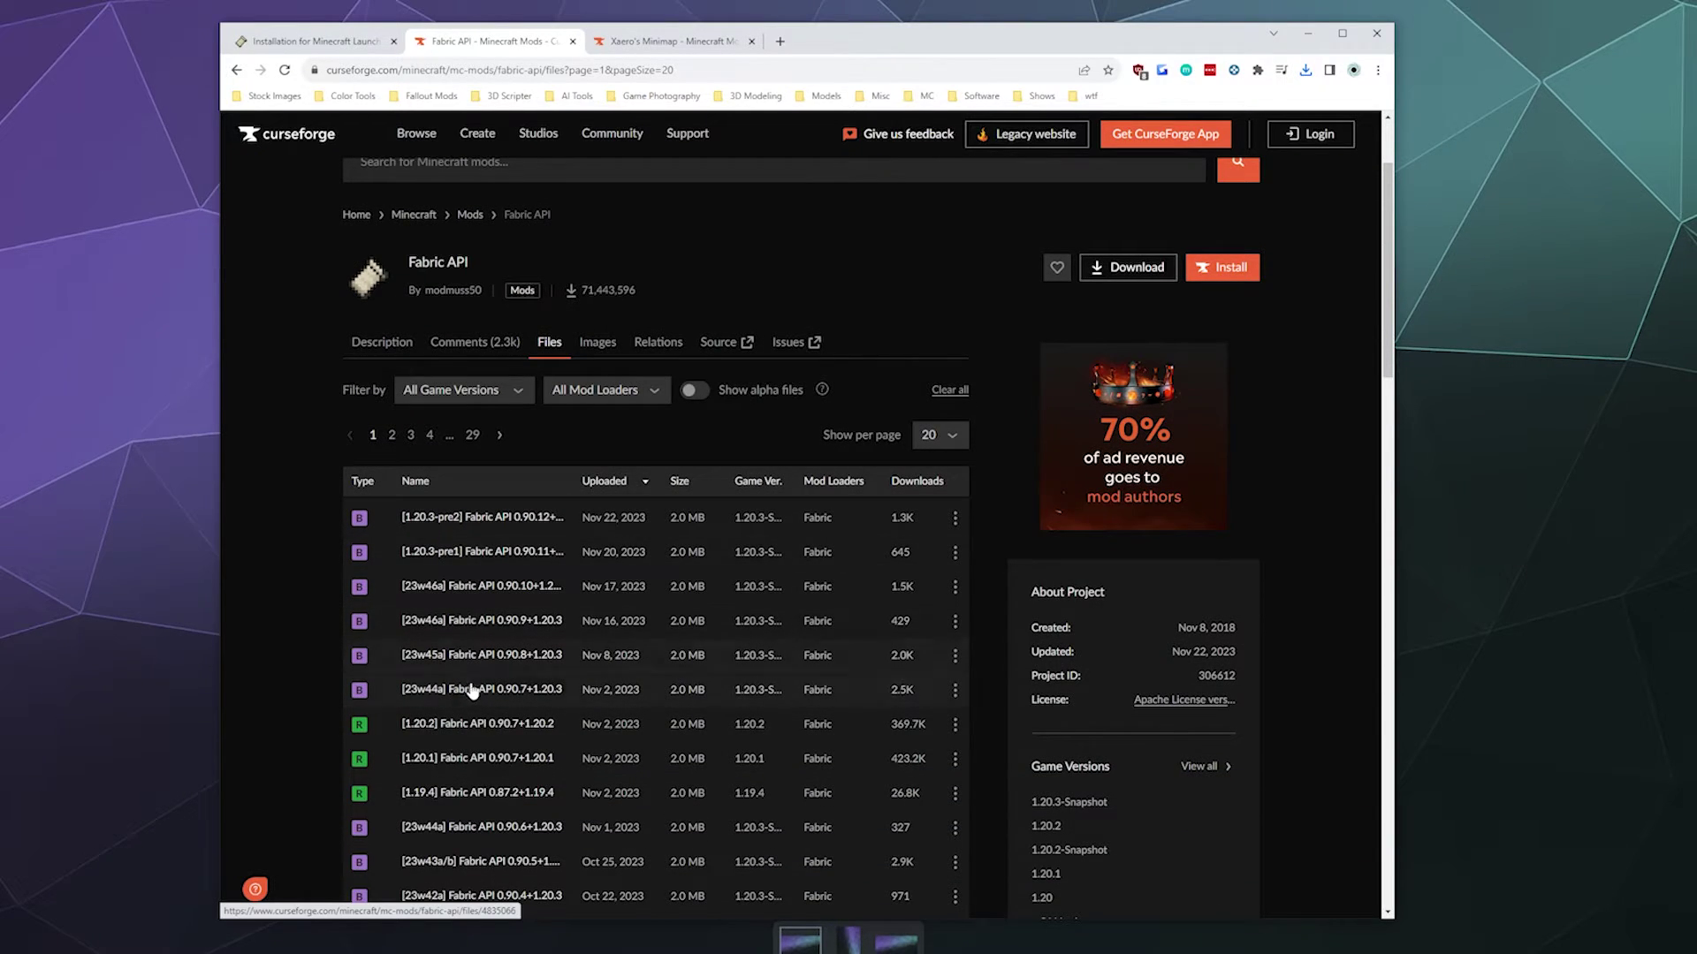
pyautogui.click(460, 740)
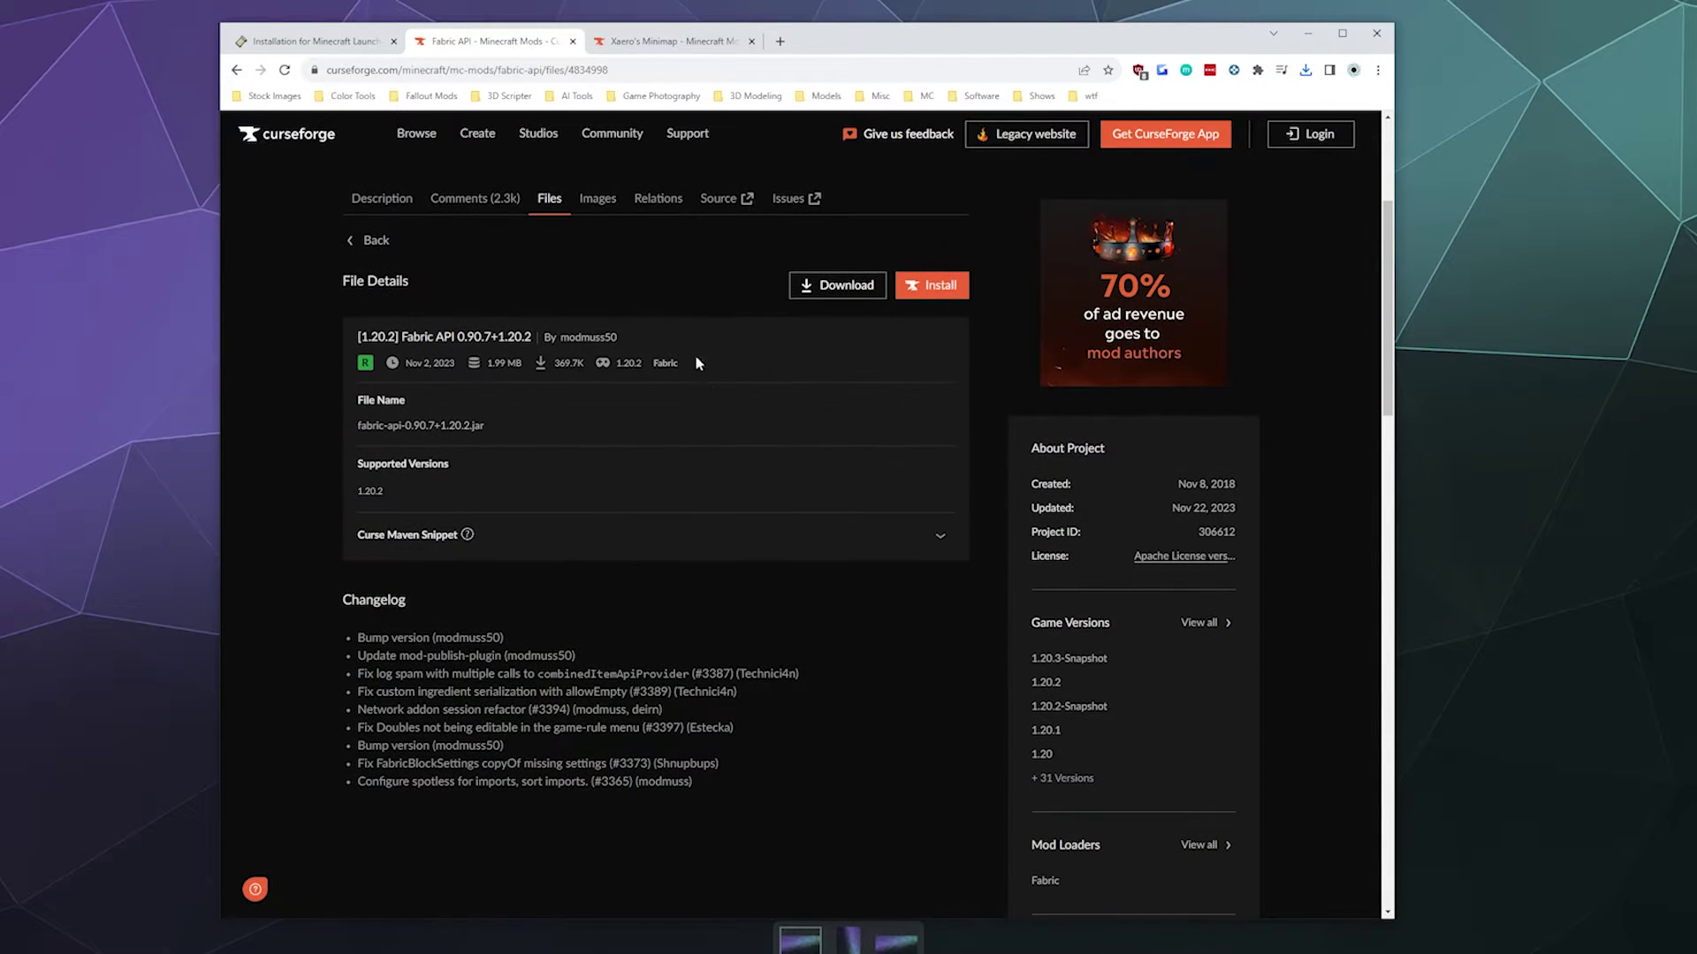
pyautogui.click(843, 287)
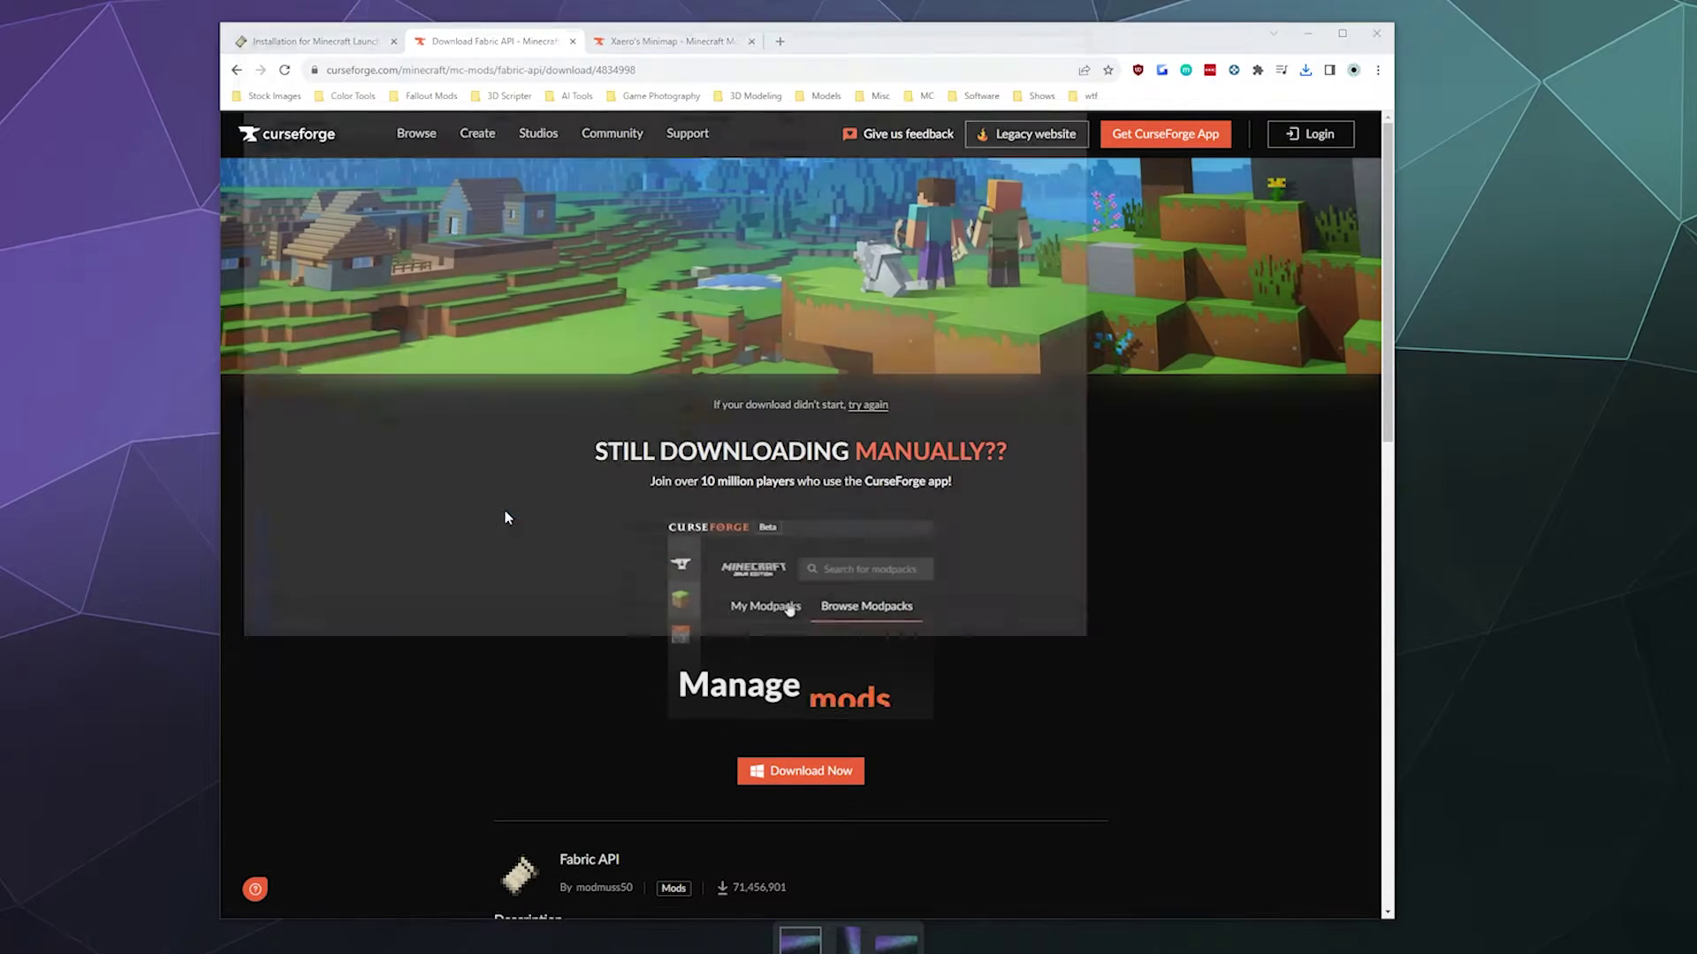
pyautogui.press('Return')
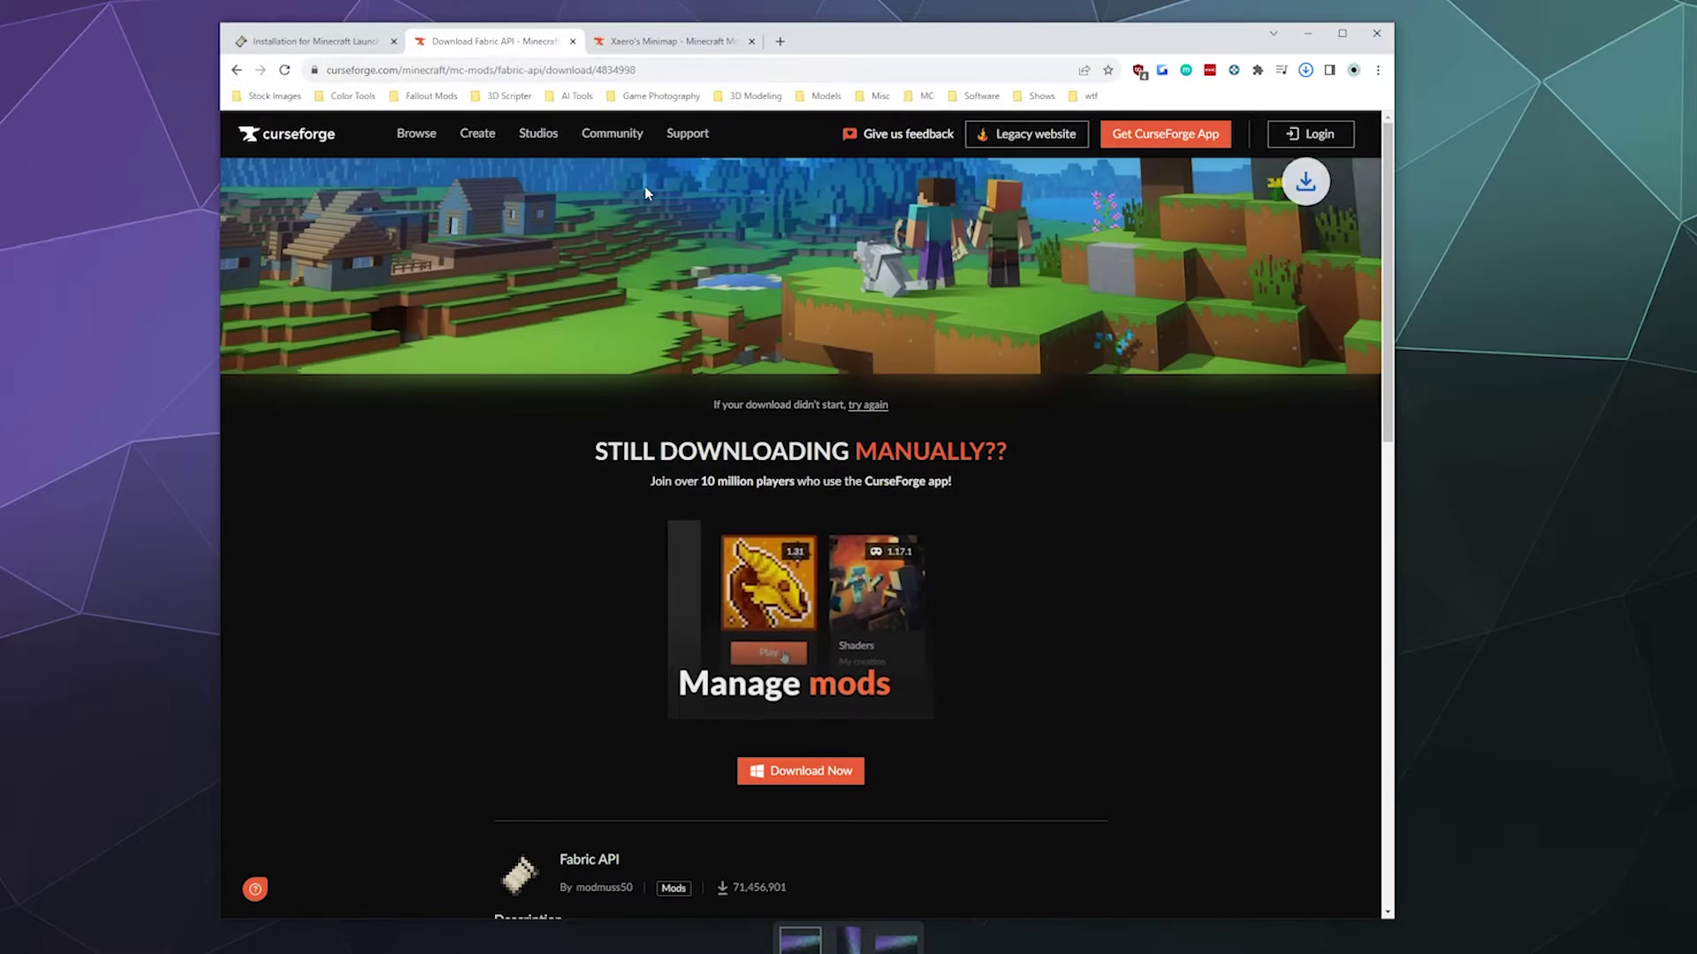
# - Save Xaeros_Minimap_23.8.4_Fabric_1.20.2.jar from CurseForge into the Fabric 1.20.2 folder
pyautogui.click(676, 45)
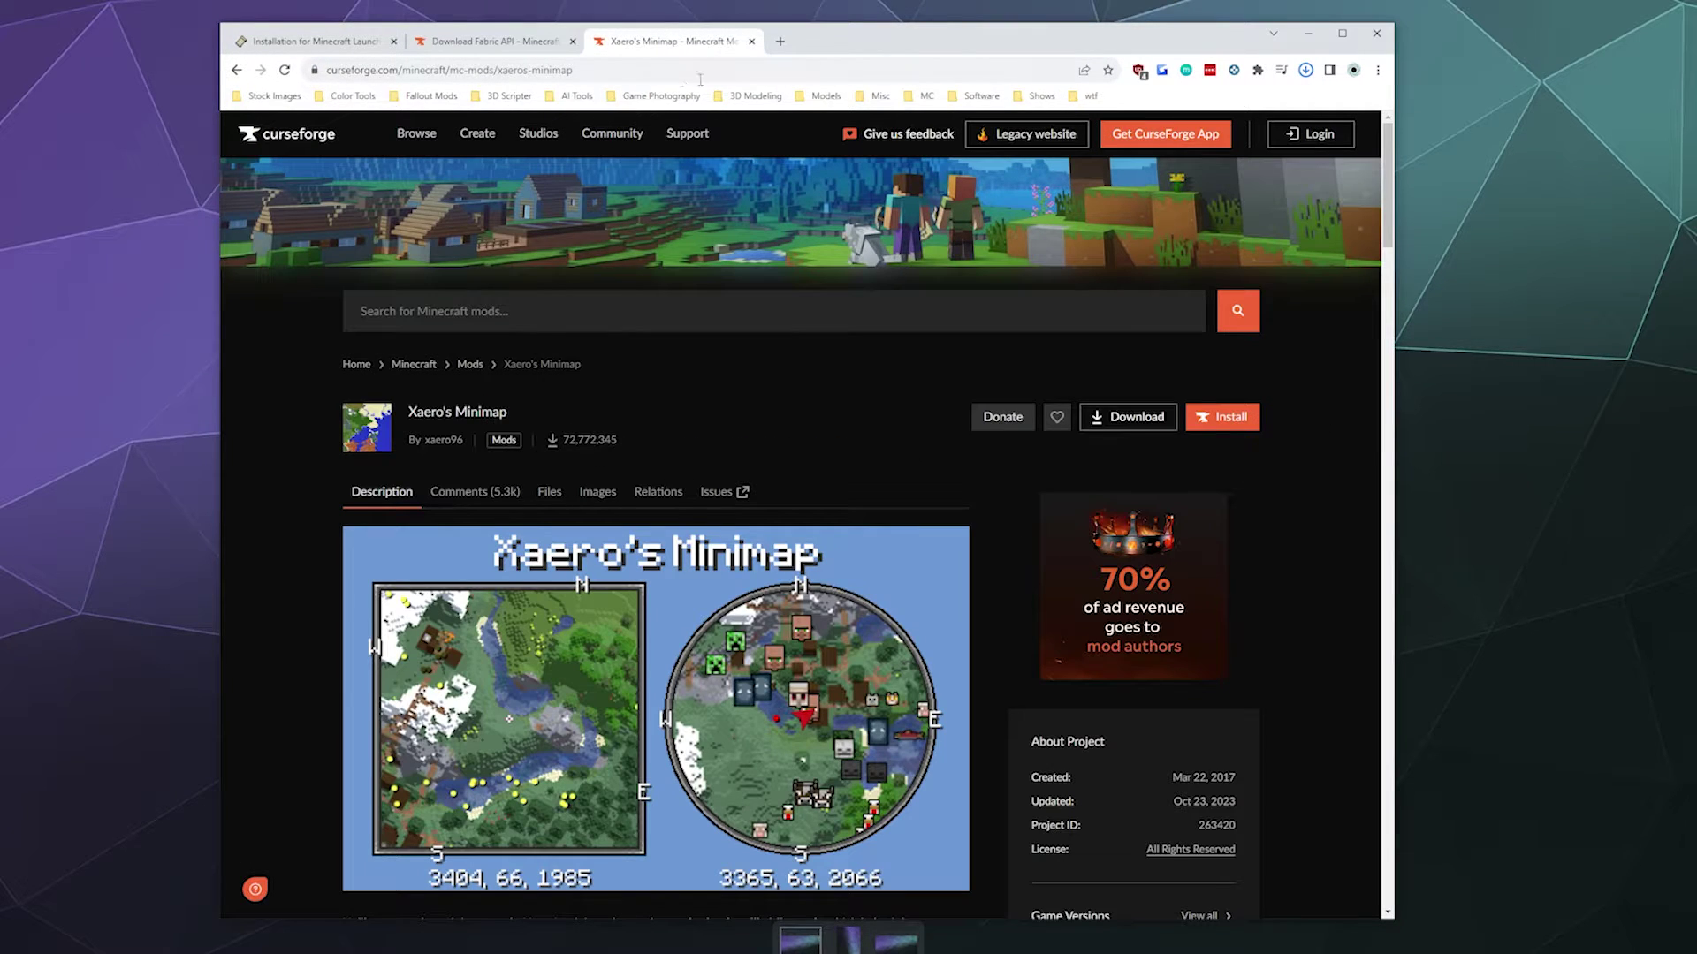
pyautogui.click(548, 500)
pyautogui.scroll(-3, 500, 492)
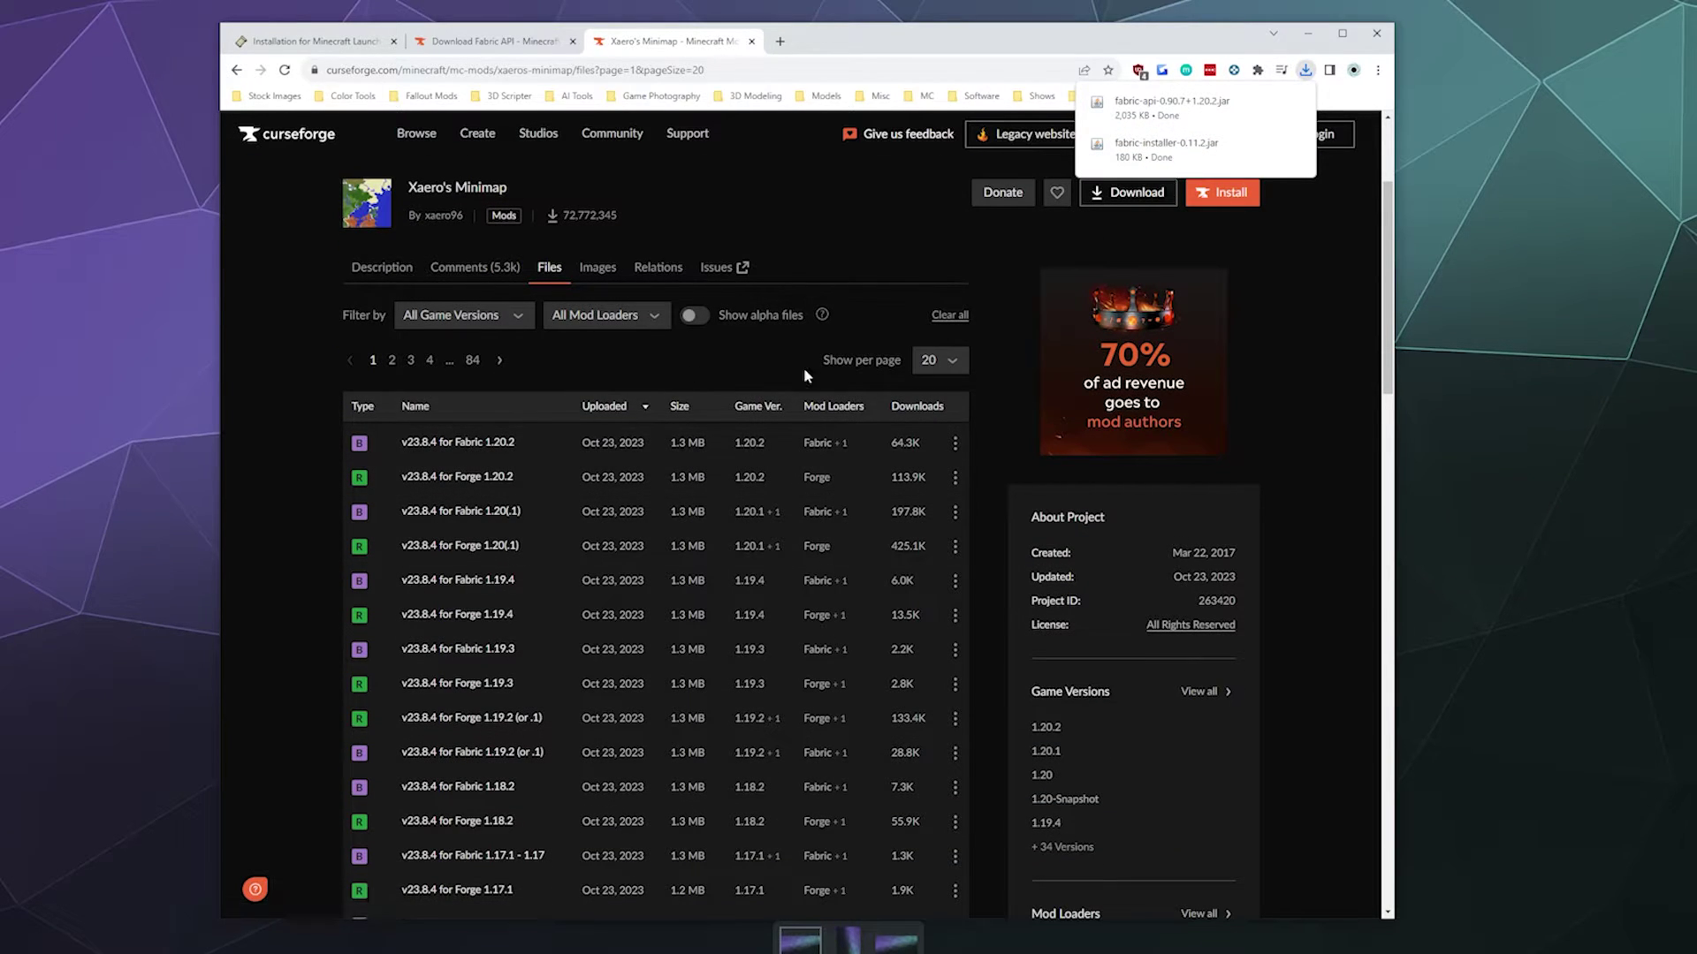
pyautogui.click(477, 448)
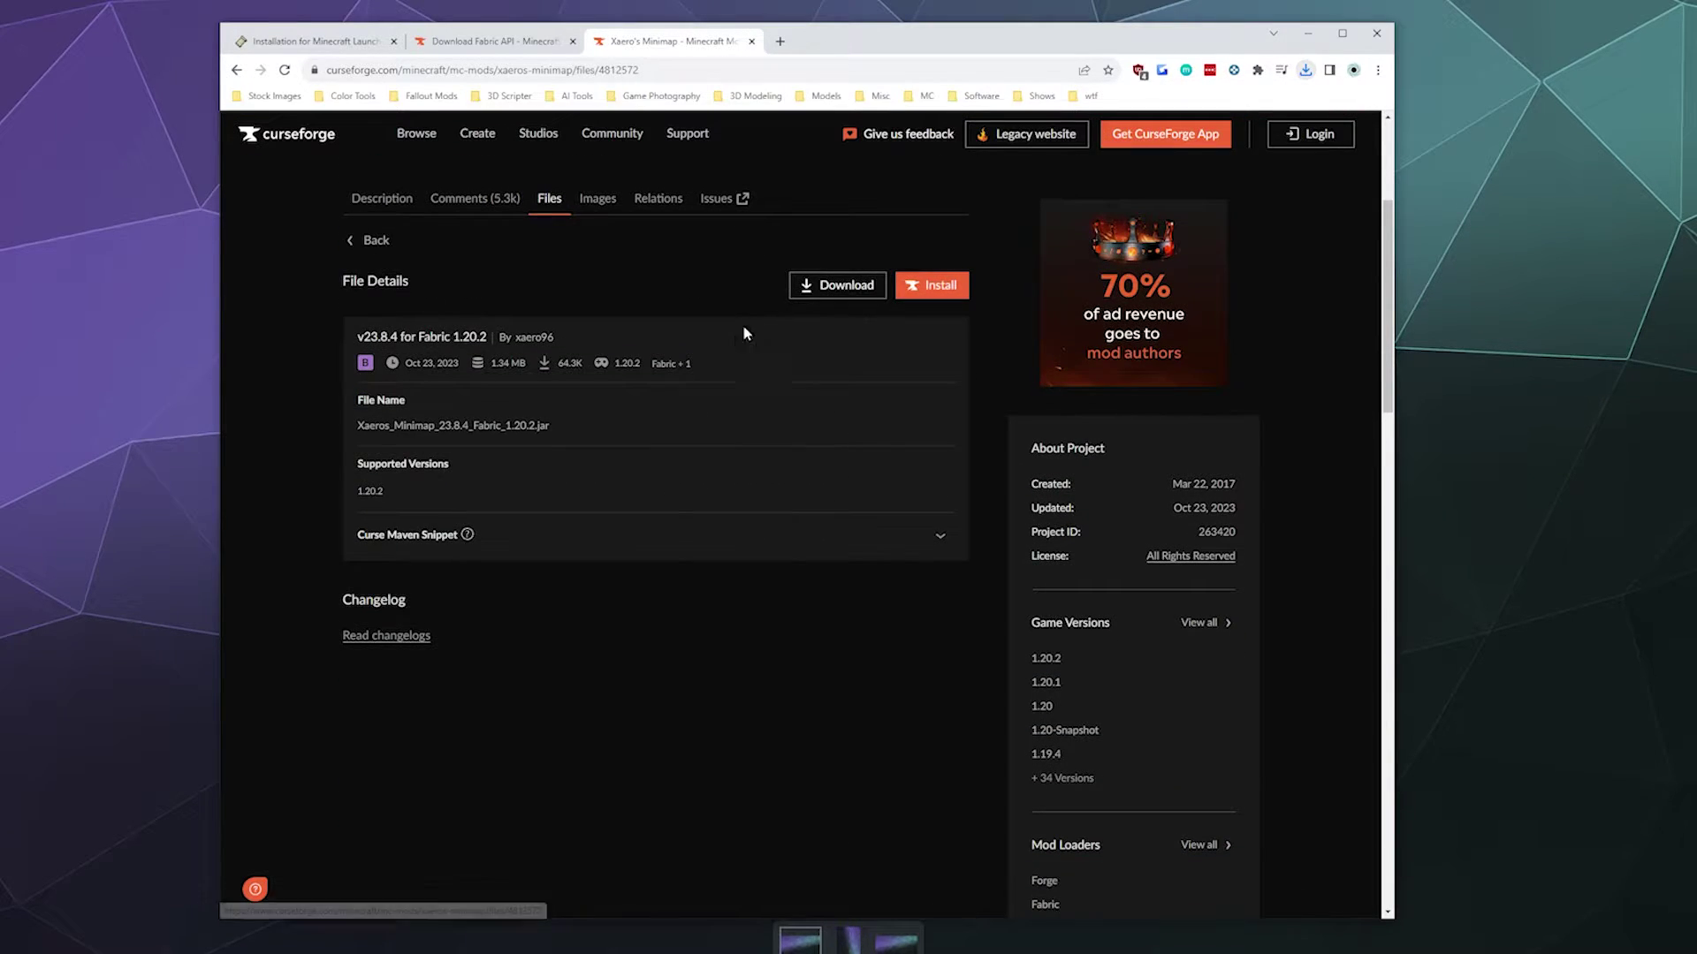
pyautogui.click(870, 294)
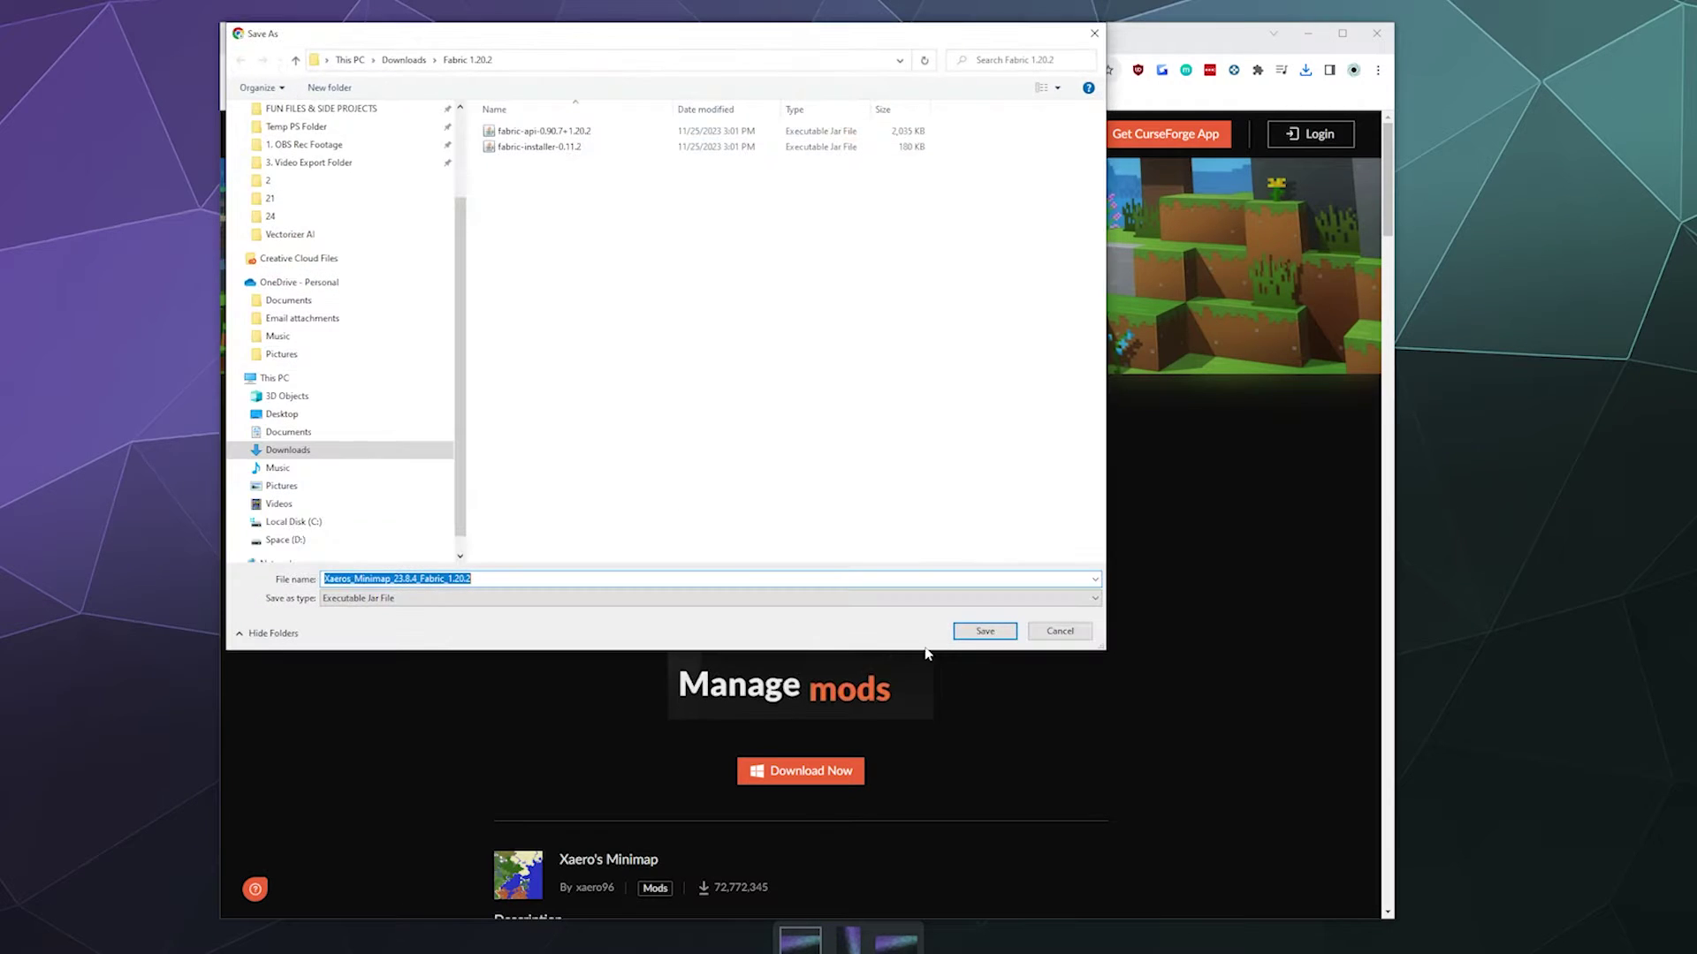
pyautogui.click(982, 631)
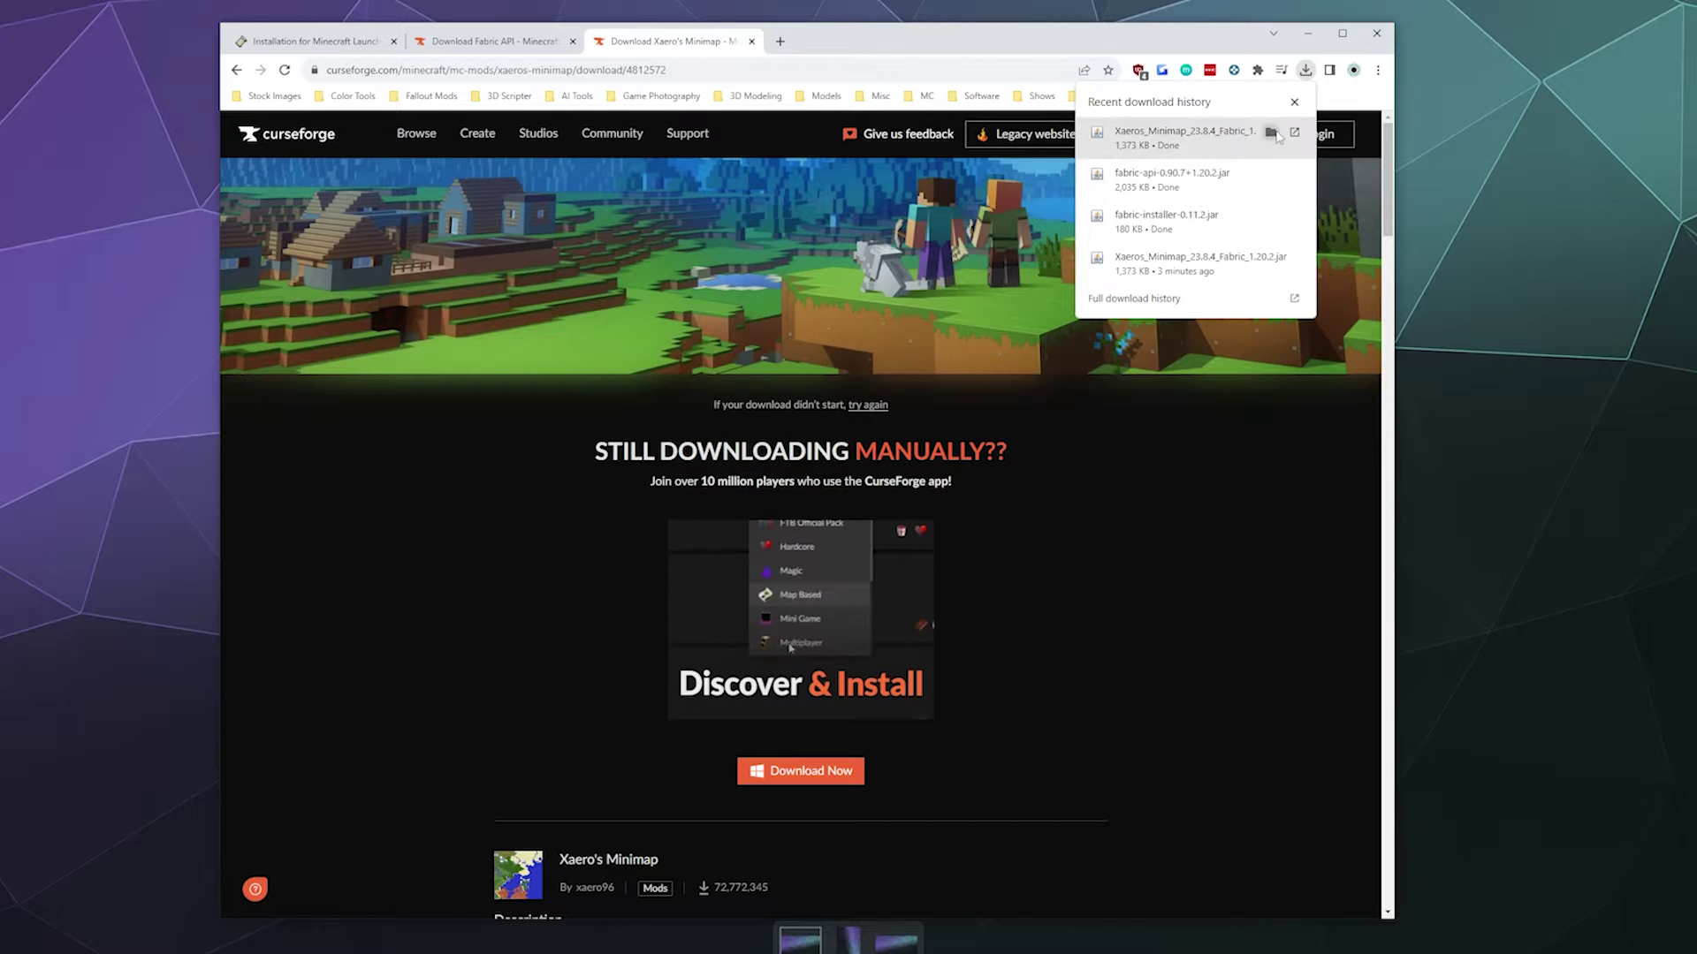
# - Show the Fabric 1.20.2 folder in File Explorer, centre it, and select fabric-installer-0.11.2
pyautogui.click(1271, 134)
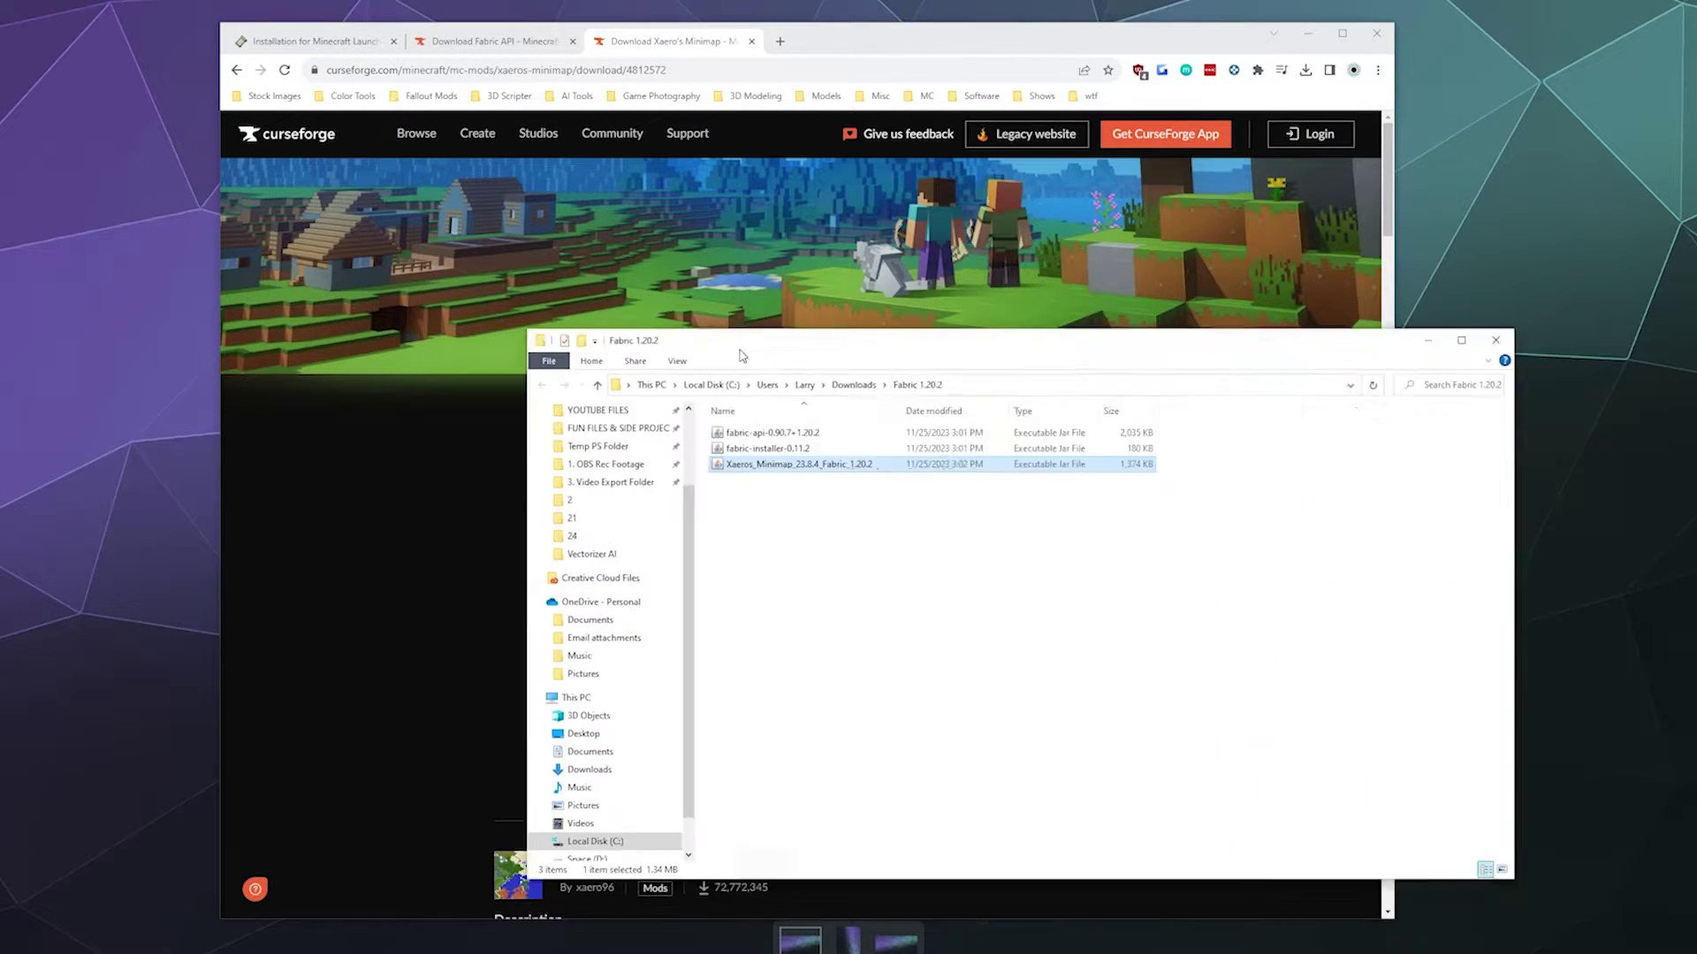
pyautogui.moveTo(747, 335); pyautogui.dragTo(491, 232)
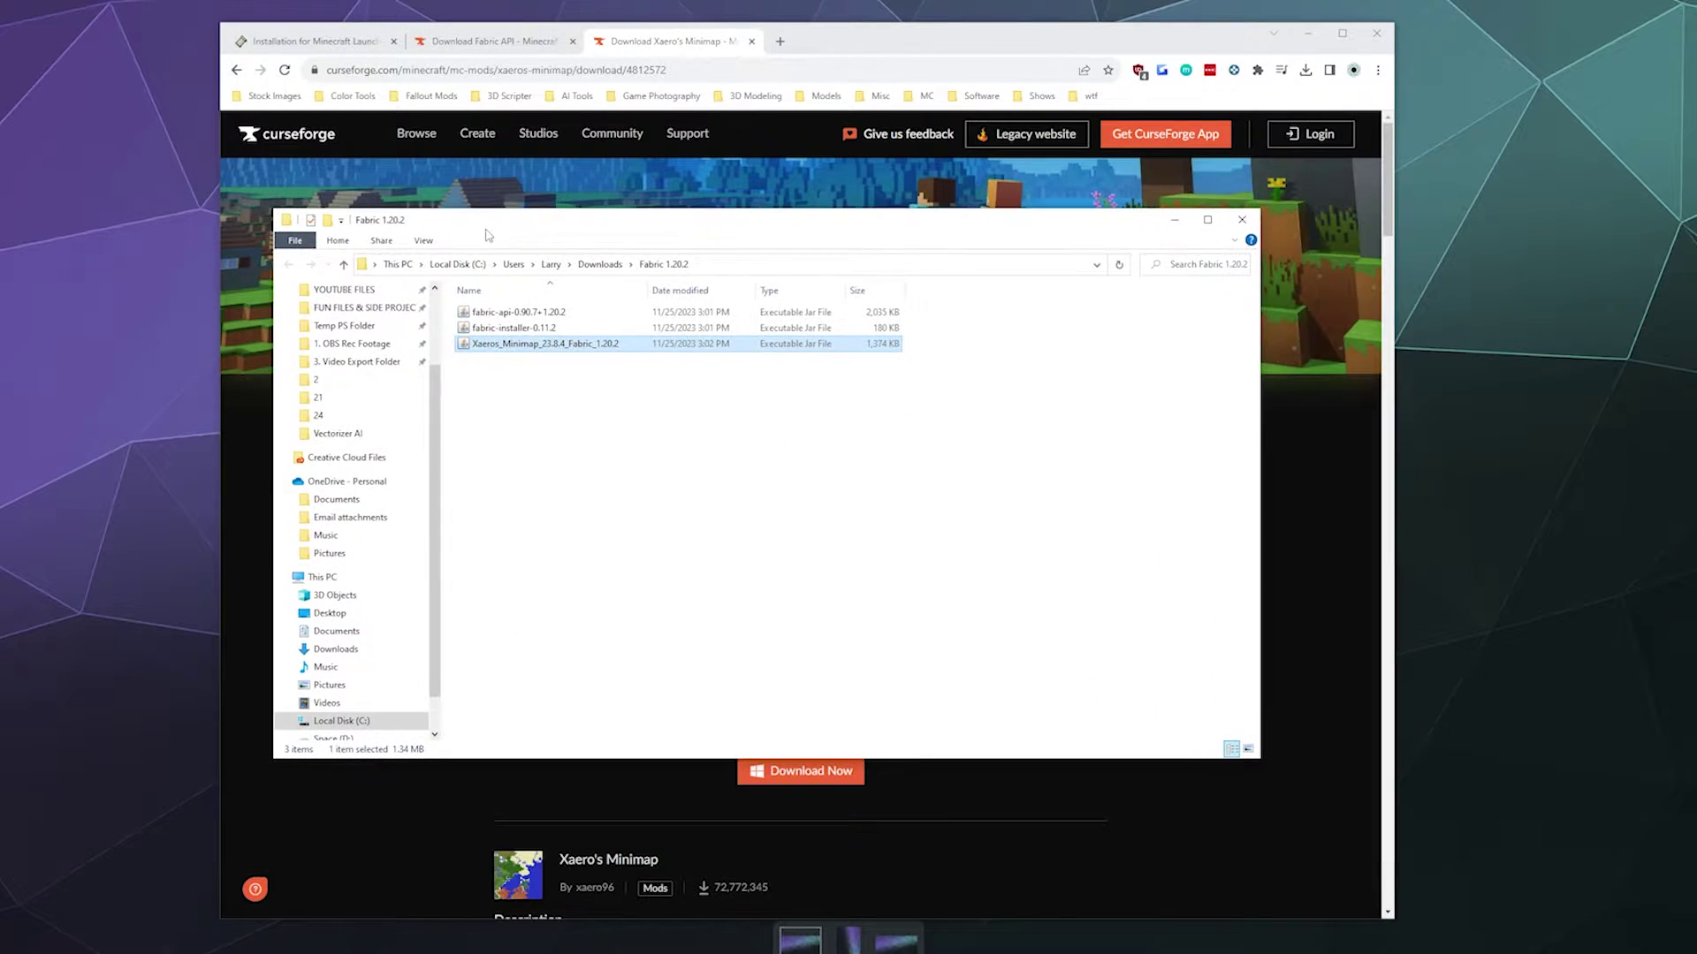
pyautogui.click(514, 330)
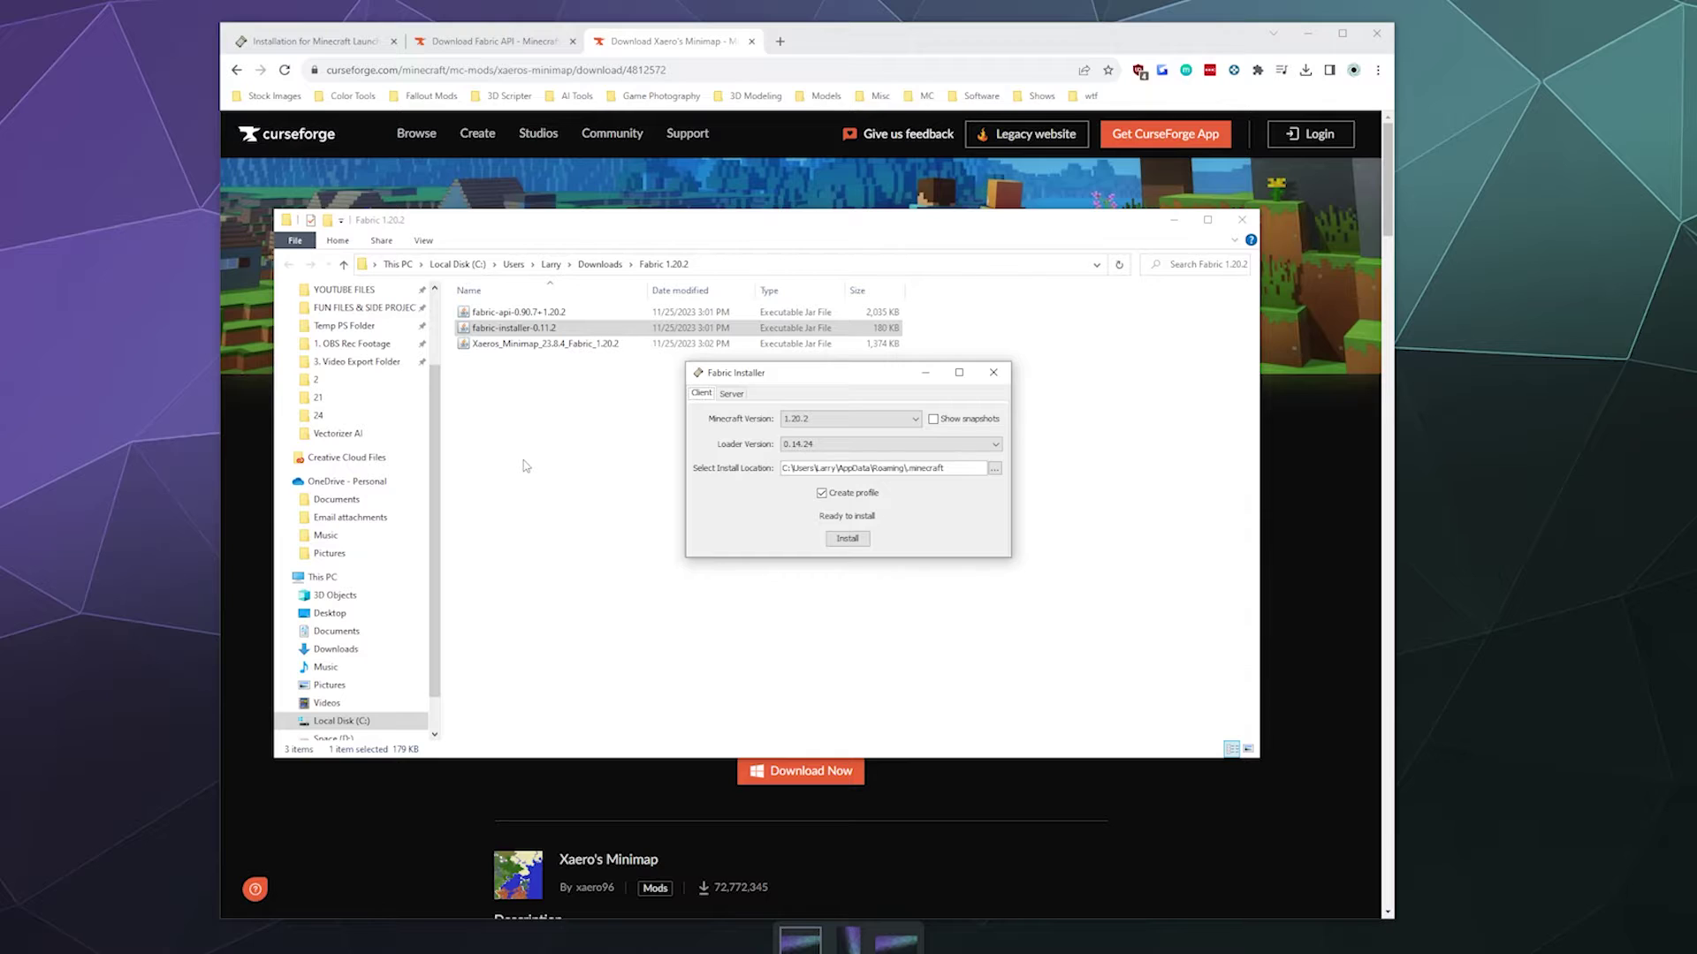
pyautogui.click(993, 372)
# - Set .jar files to always open with Java(TM) Platform SE binary
pyautogui.rightClick(524, 331)
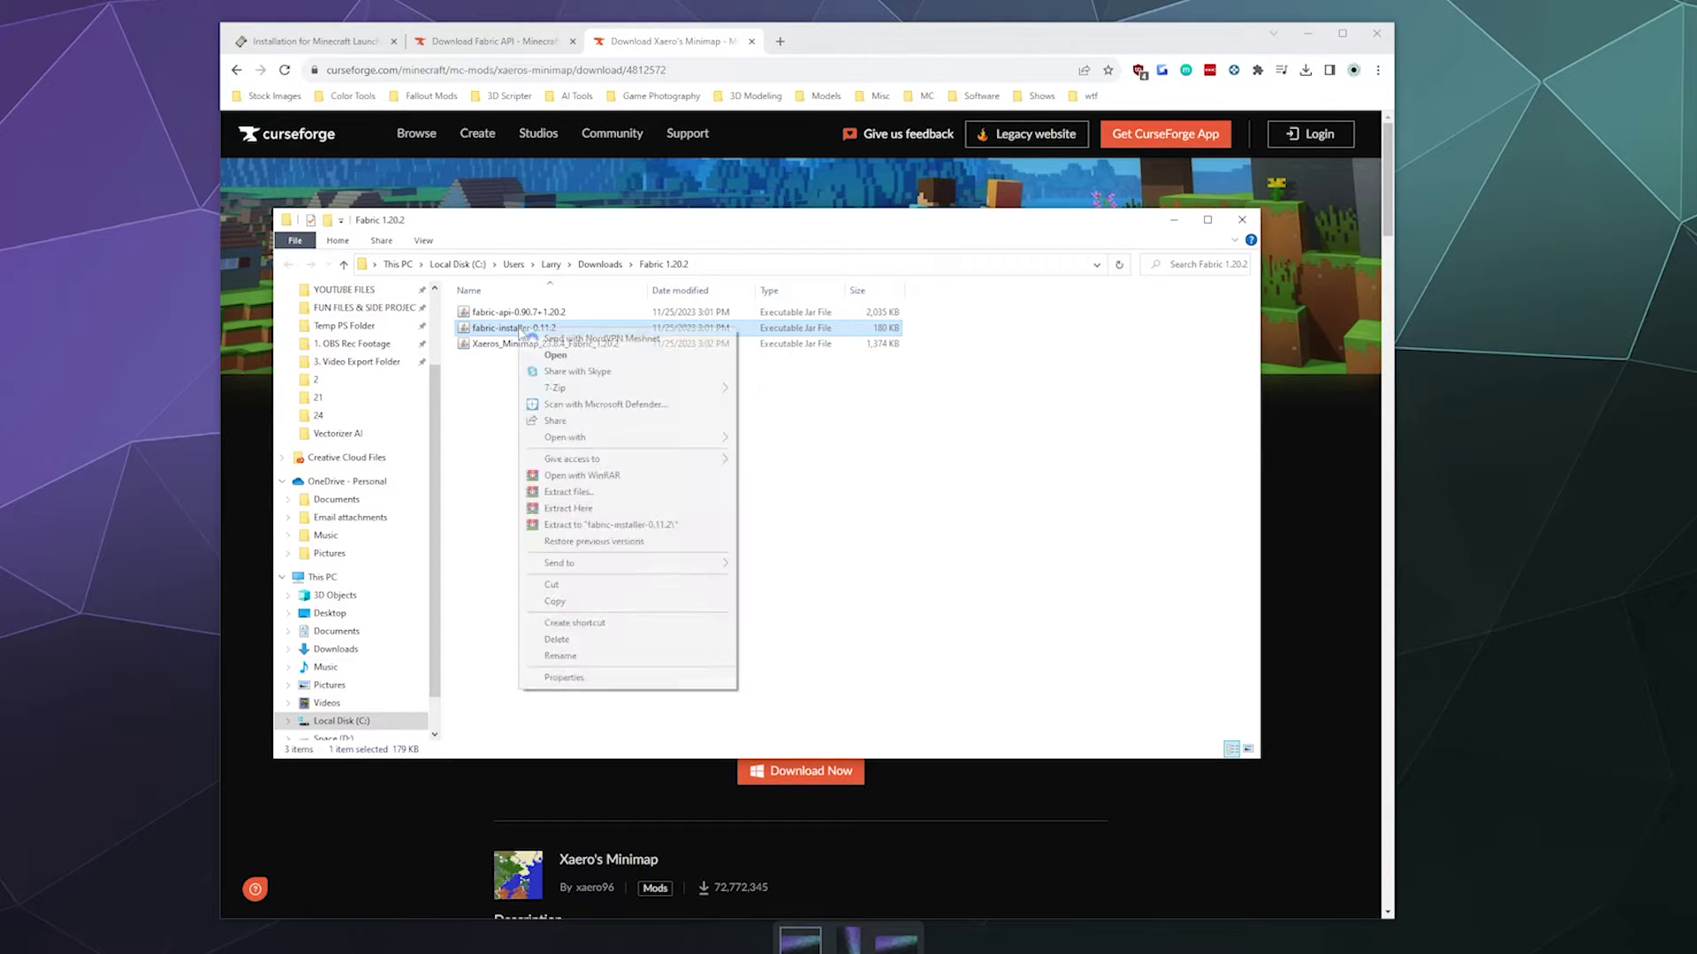
pyautogui.moveTo(600, 438)
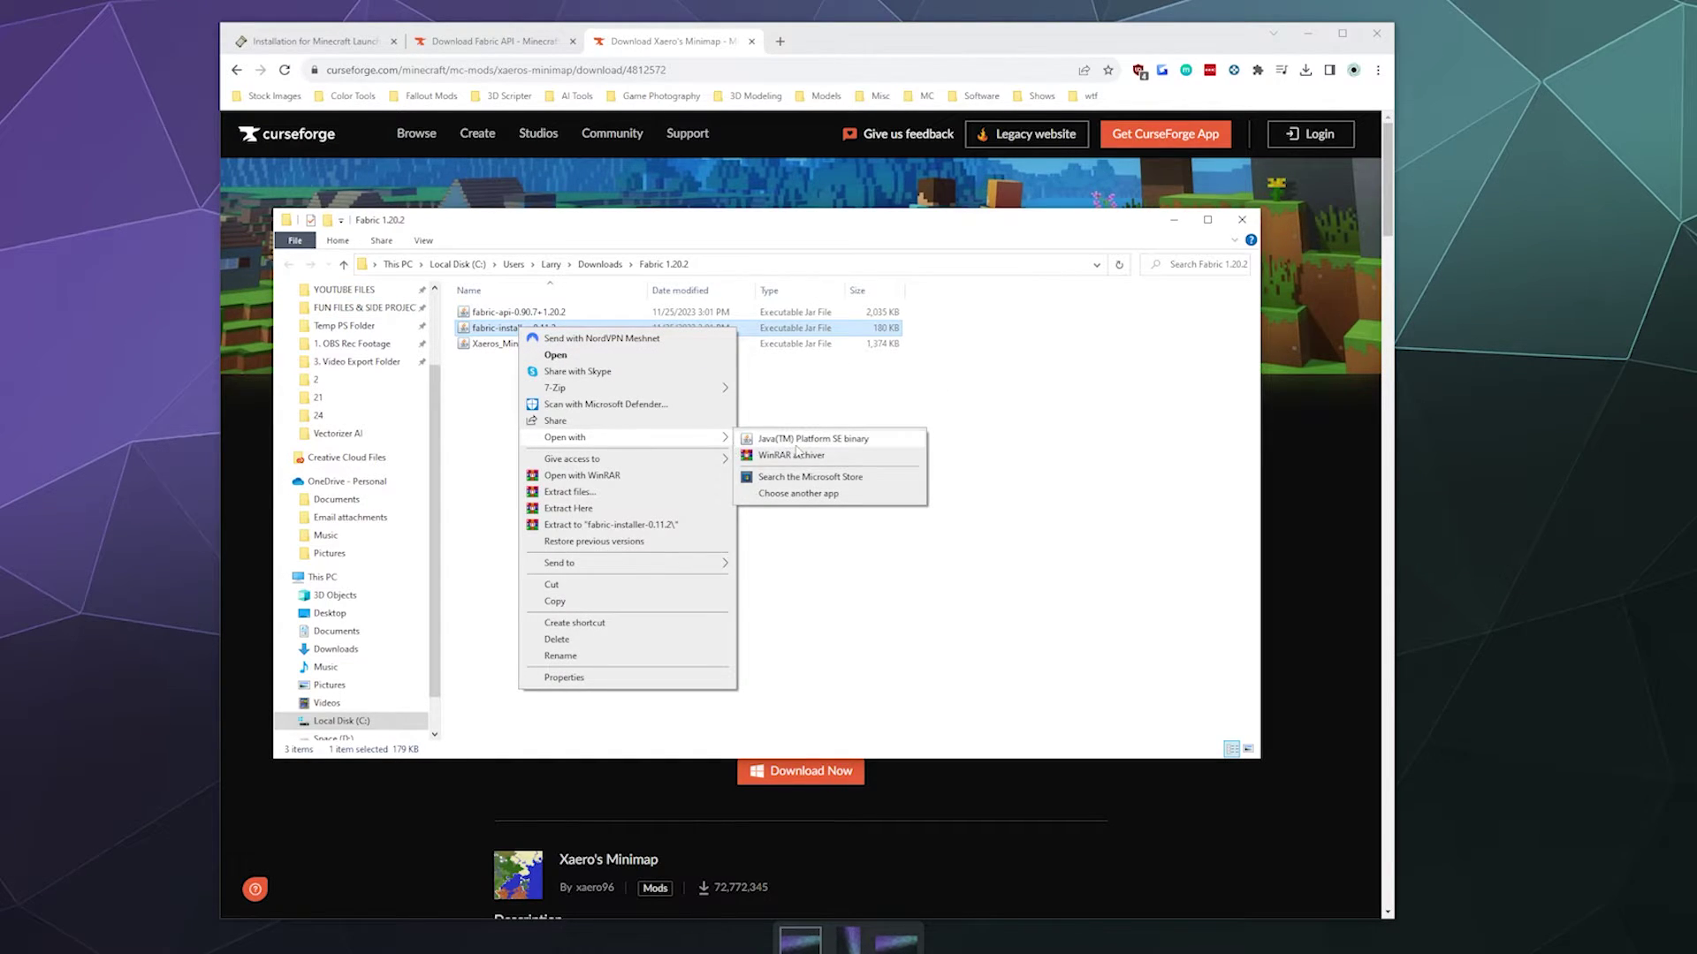
pyautogui.click(798, 494)
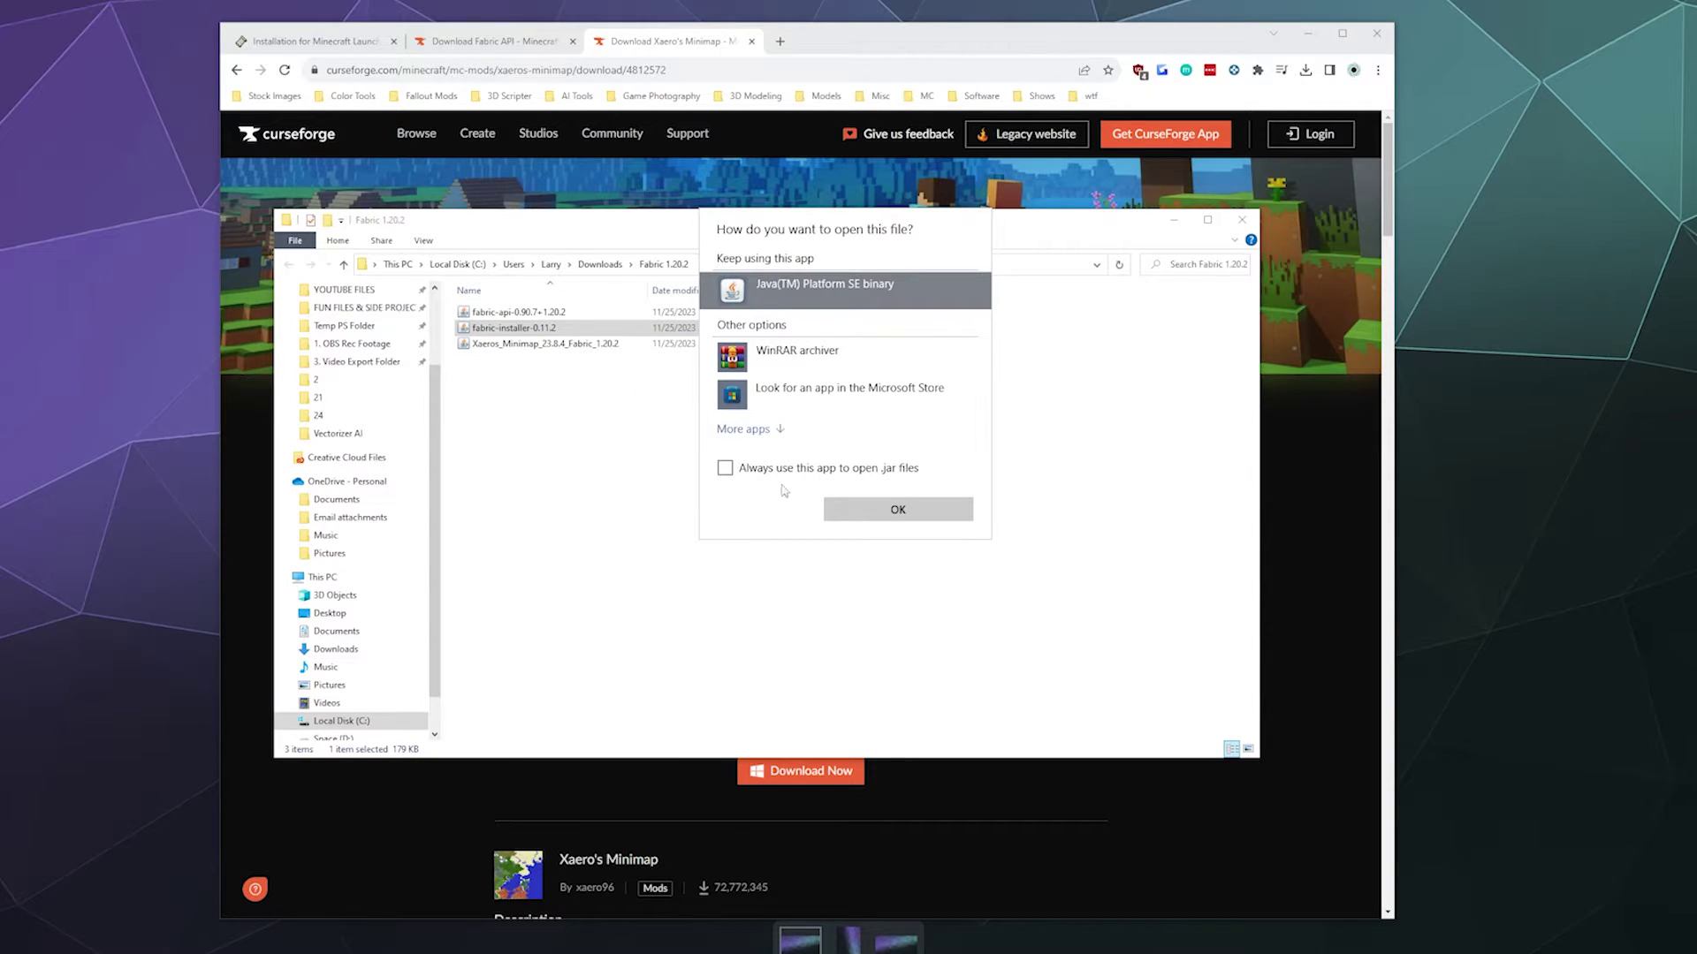
pyautogui.click(753, 471)
pyautogui.click(896, 509)
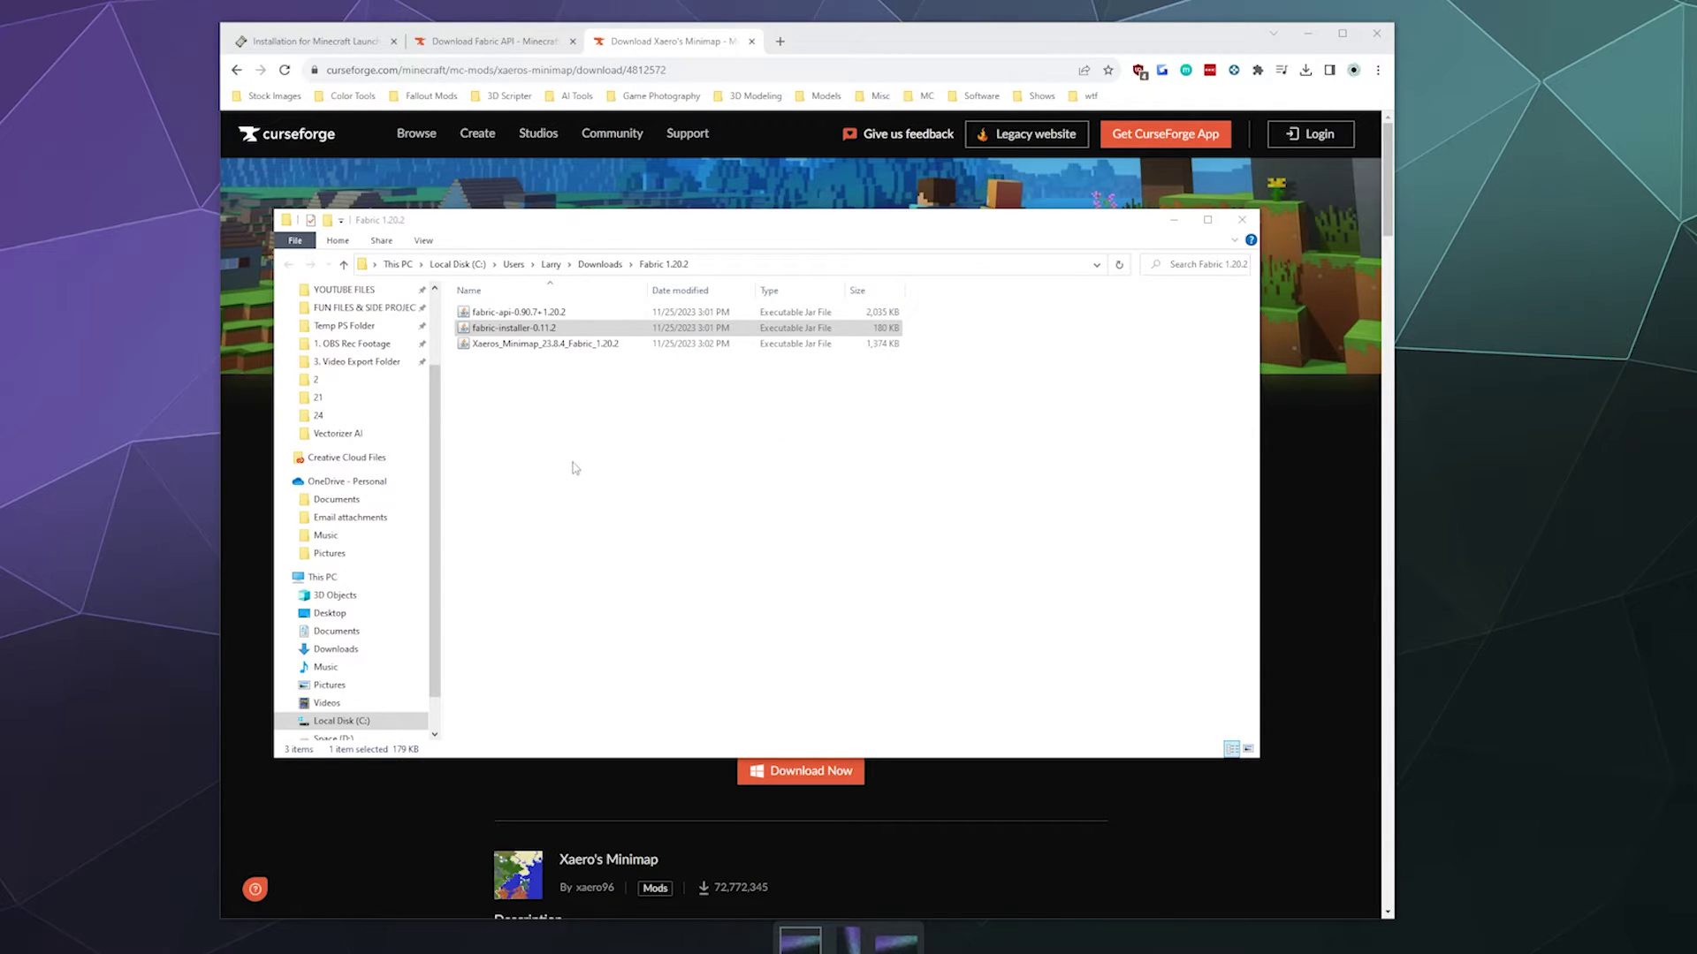
# - Install Fabric Loader 0.14.24 for Minecraft 1.20.2 with a launcher profile, then close the installer
pyautogui.click(644, 331)
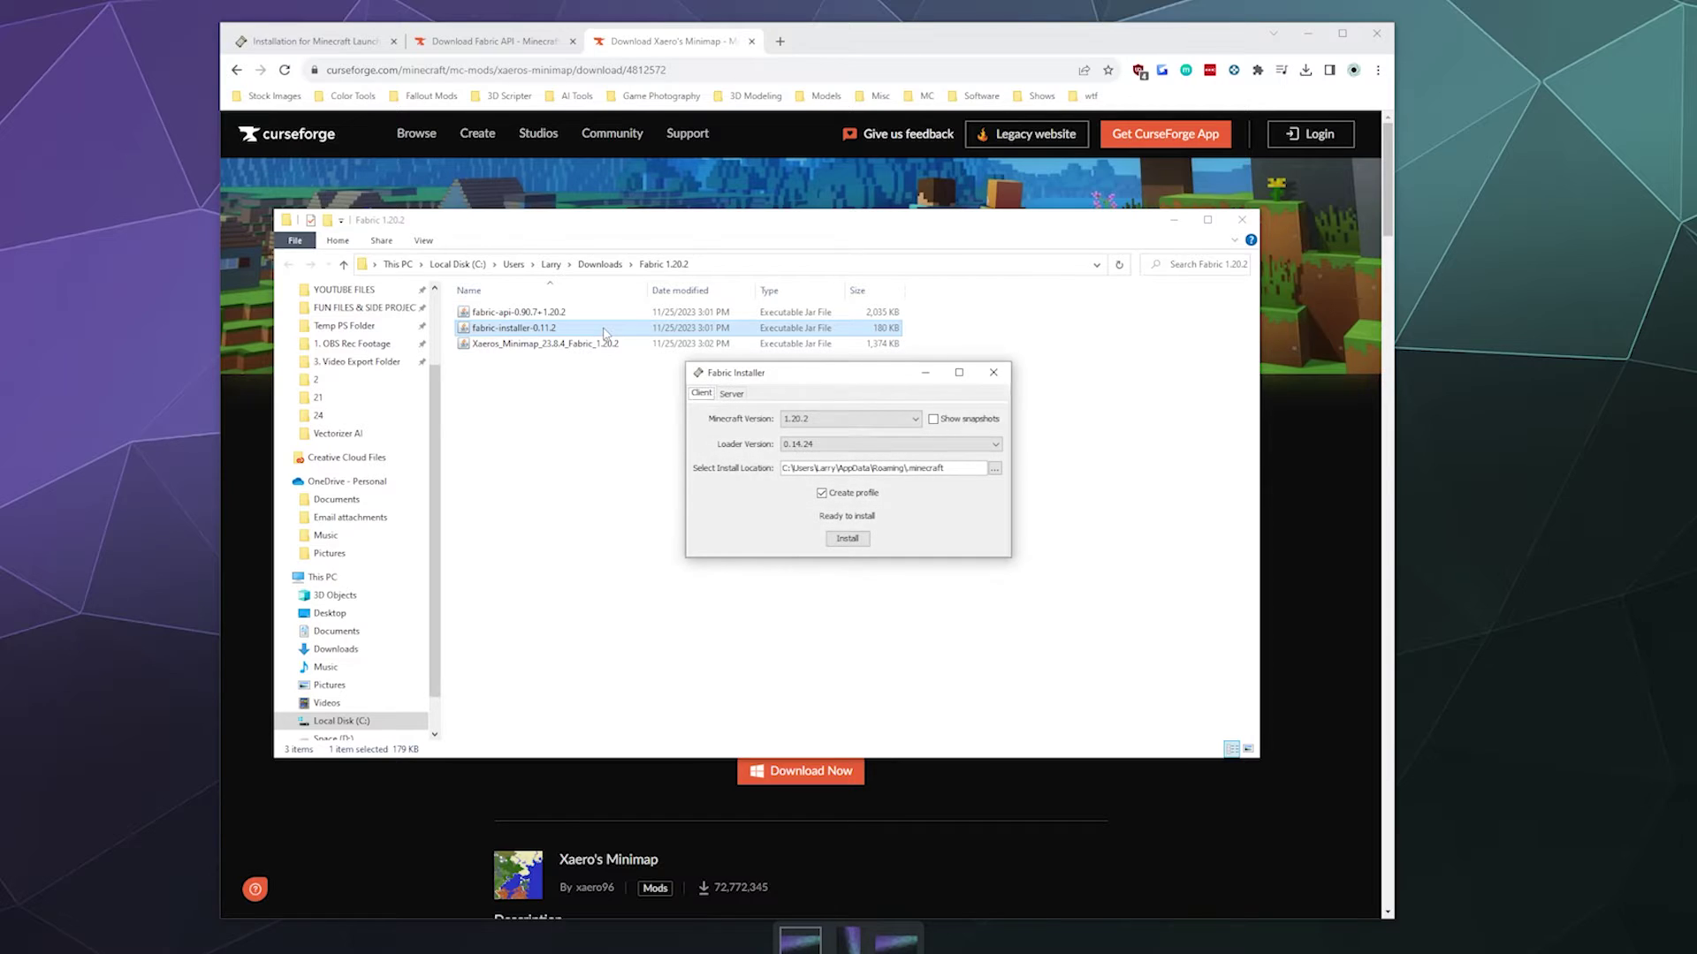
pyautogui.click(821, 421)
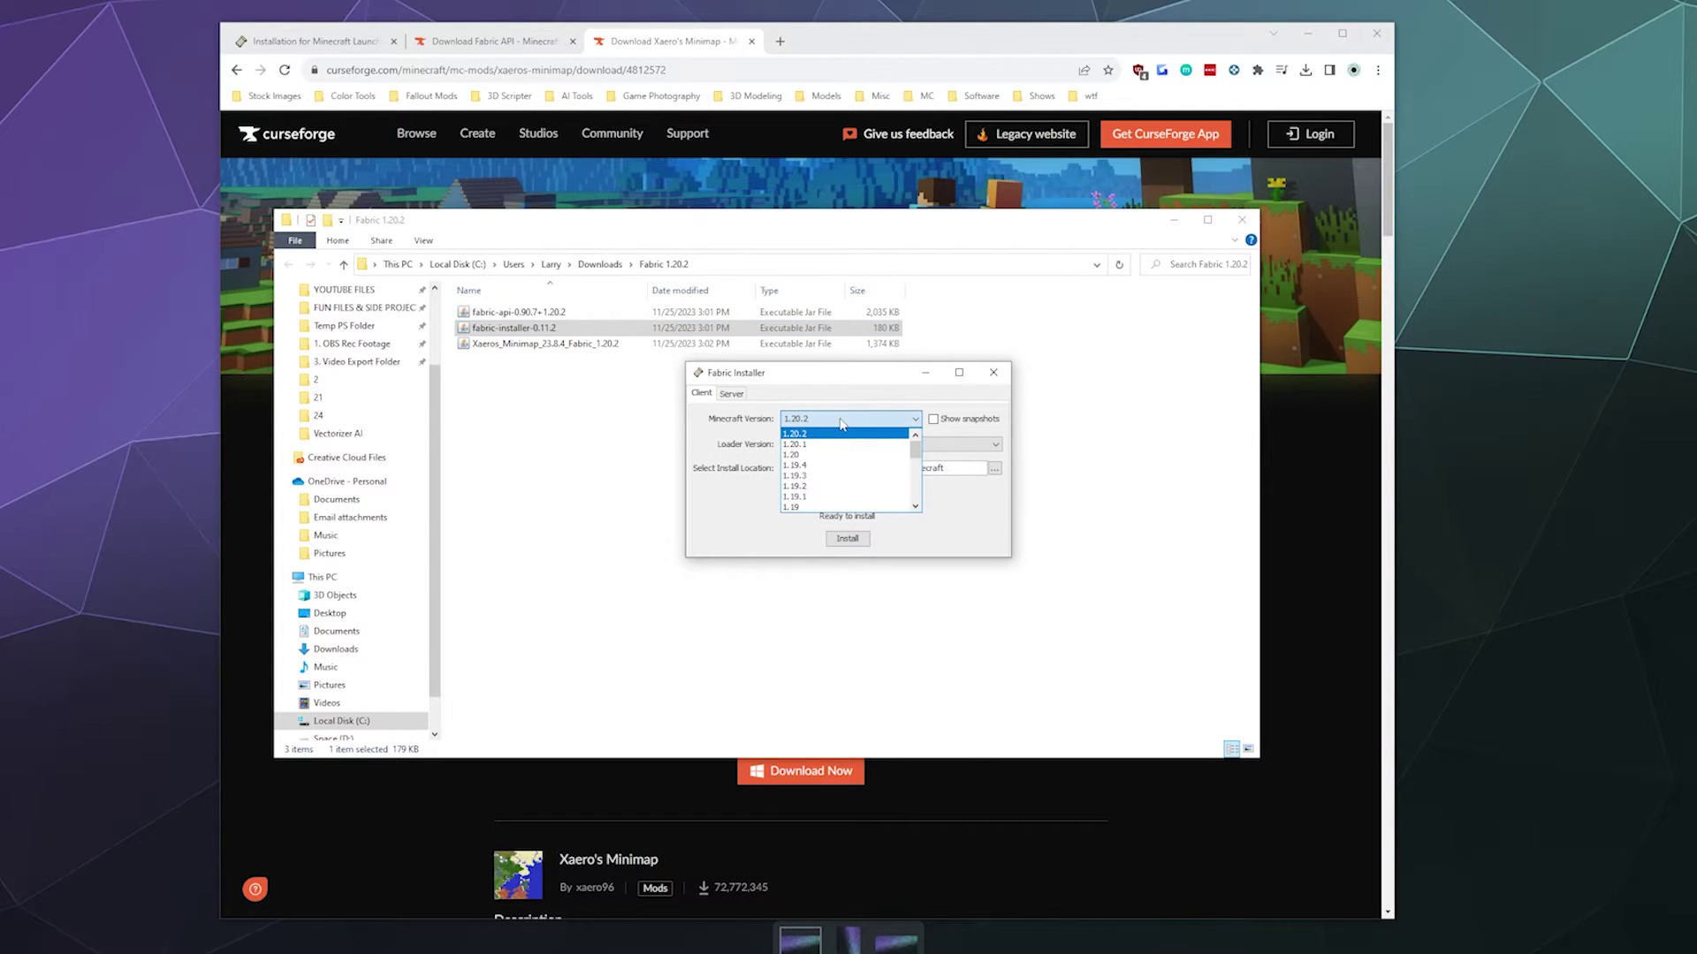
pyautogui.click(818, 425)
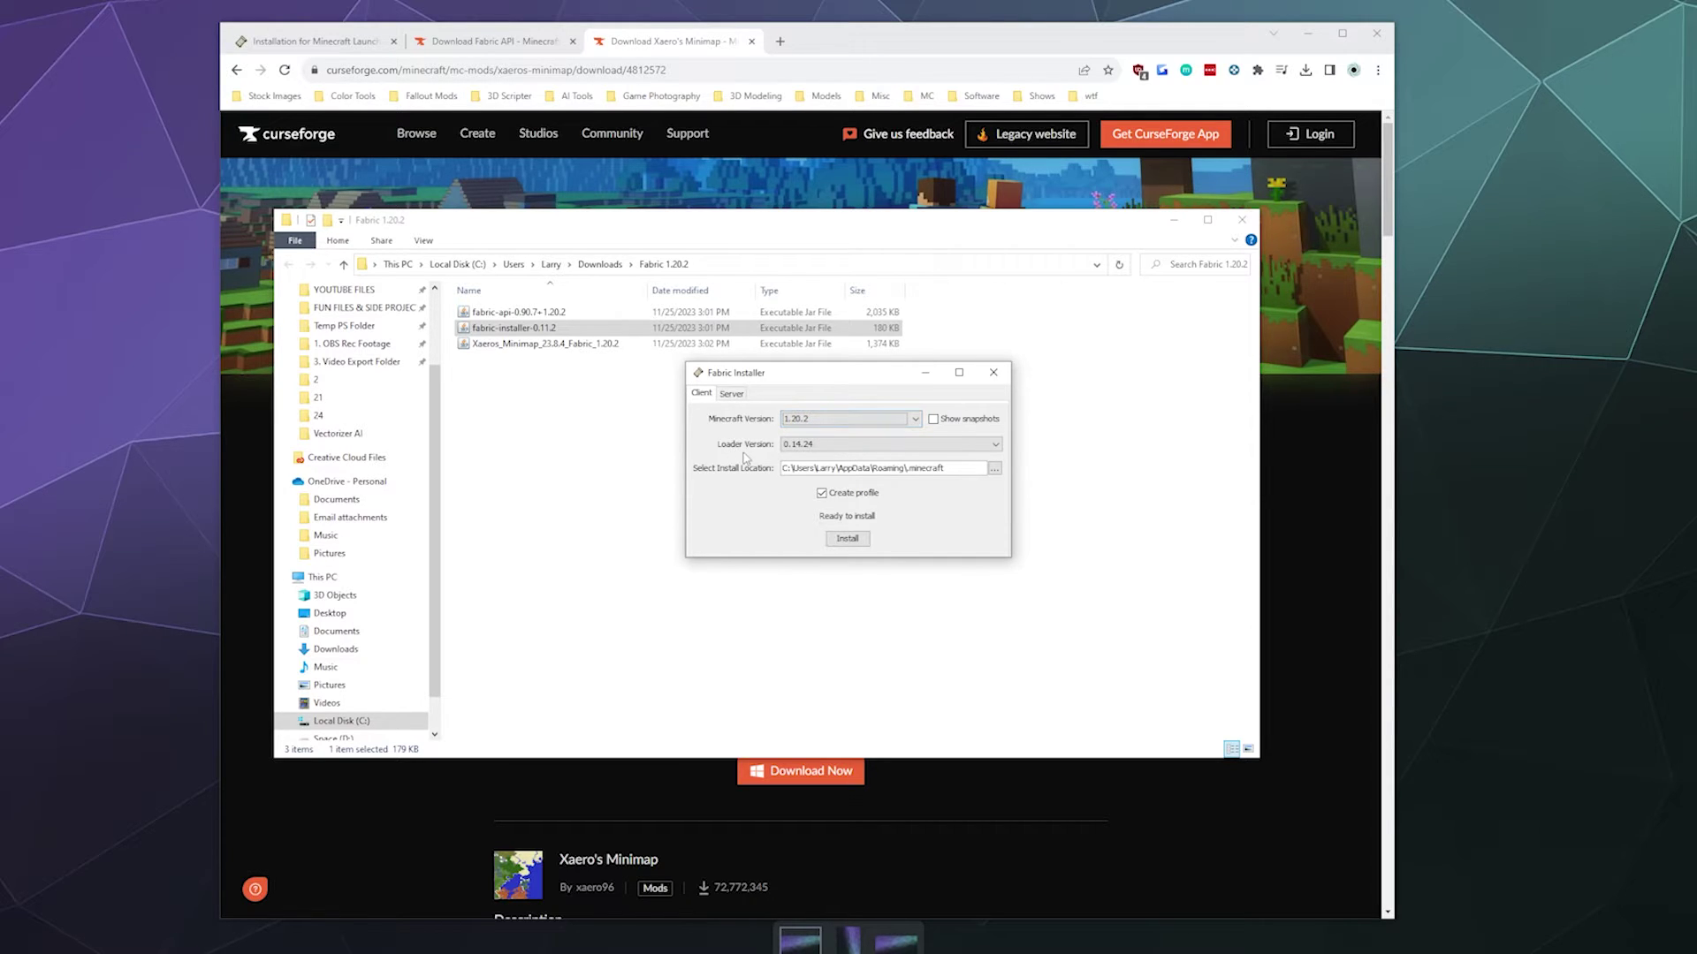
pyautogui.click(781, 448)
pyautogui.click(850, 539)
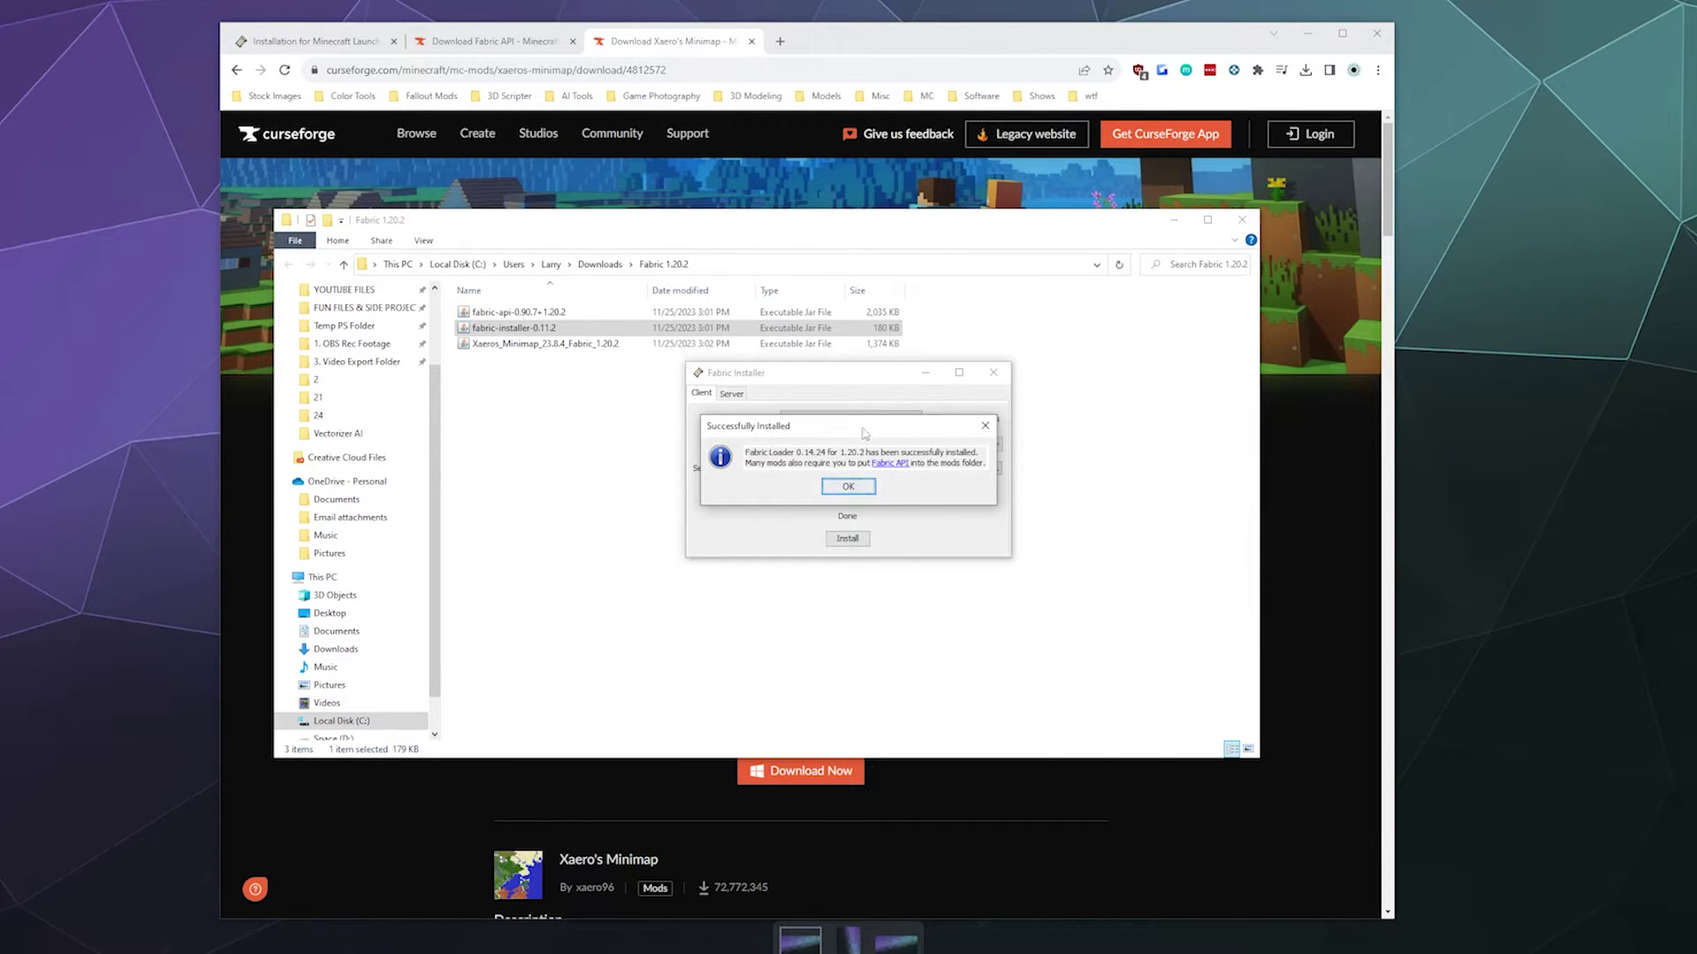
pyautogui.click(858, 489)
pyautogui.click(994, 372)
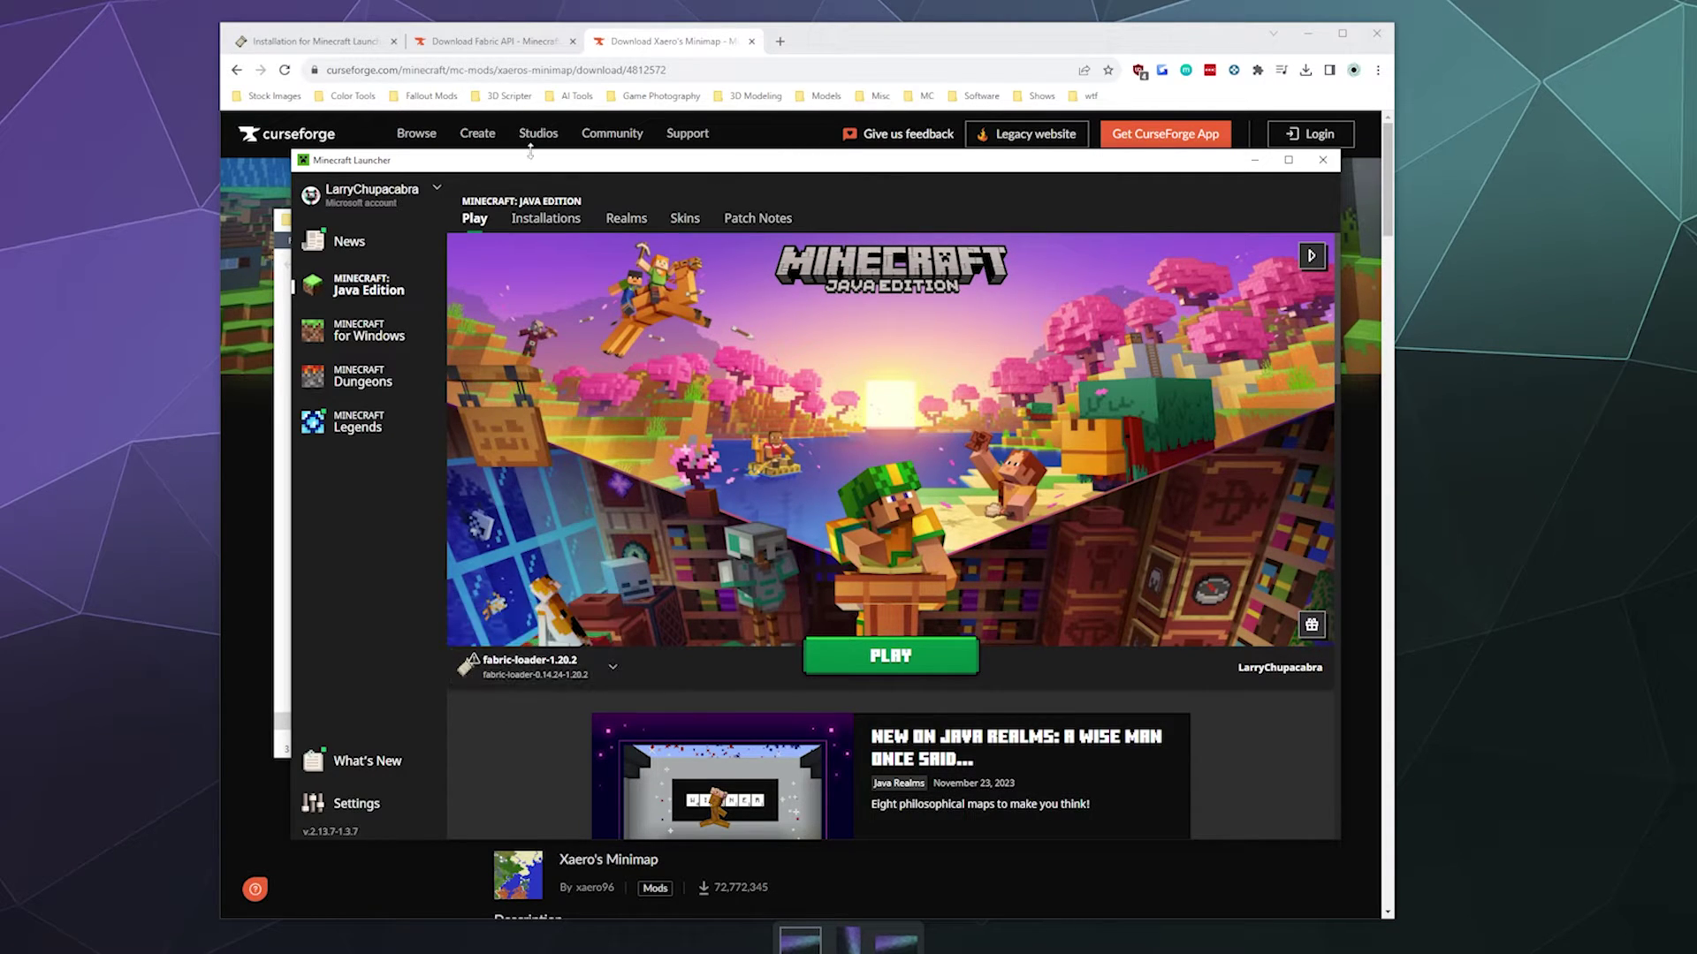
# - List the launcher's installations and toggle the Modded filter off and on, ending with modded shown
pyautogui.click(545, 218)
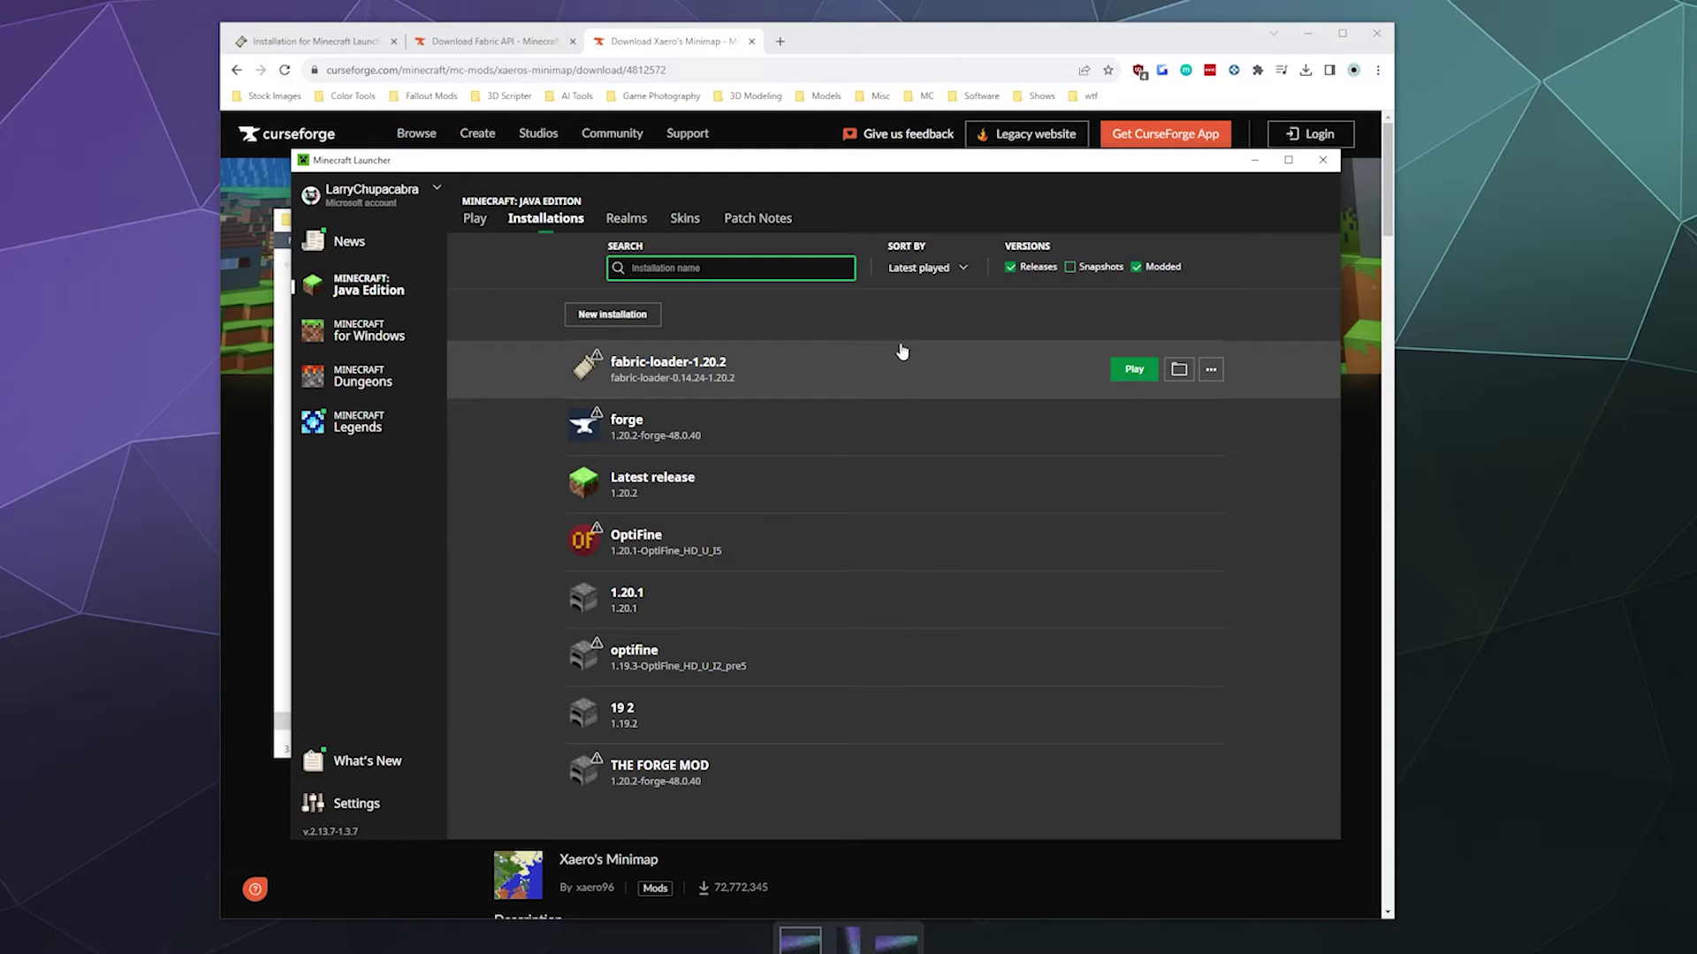
pyautogui.click(1137, 267)
pyautogui.click(1137, 267)
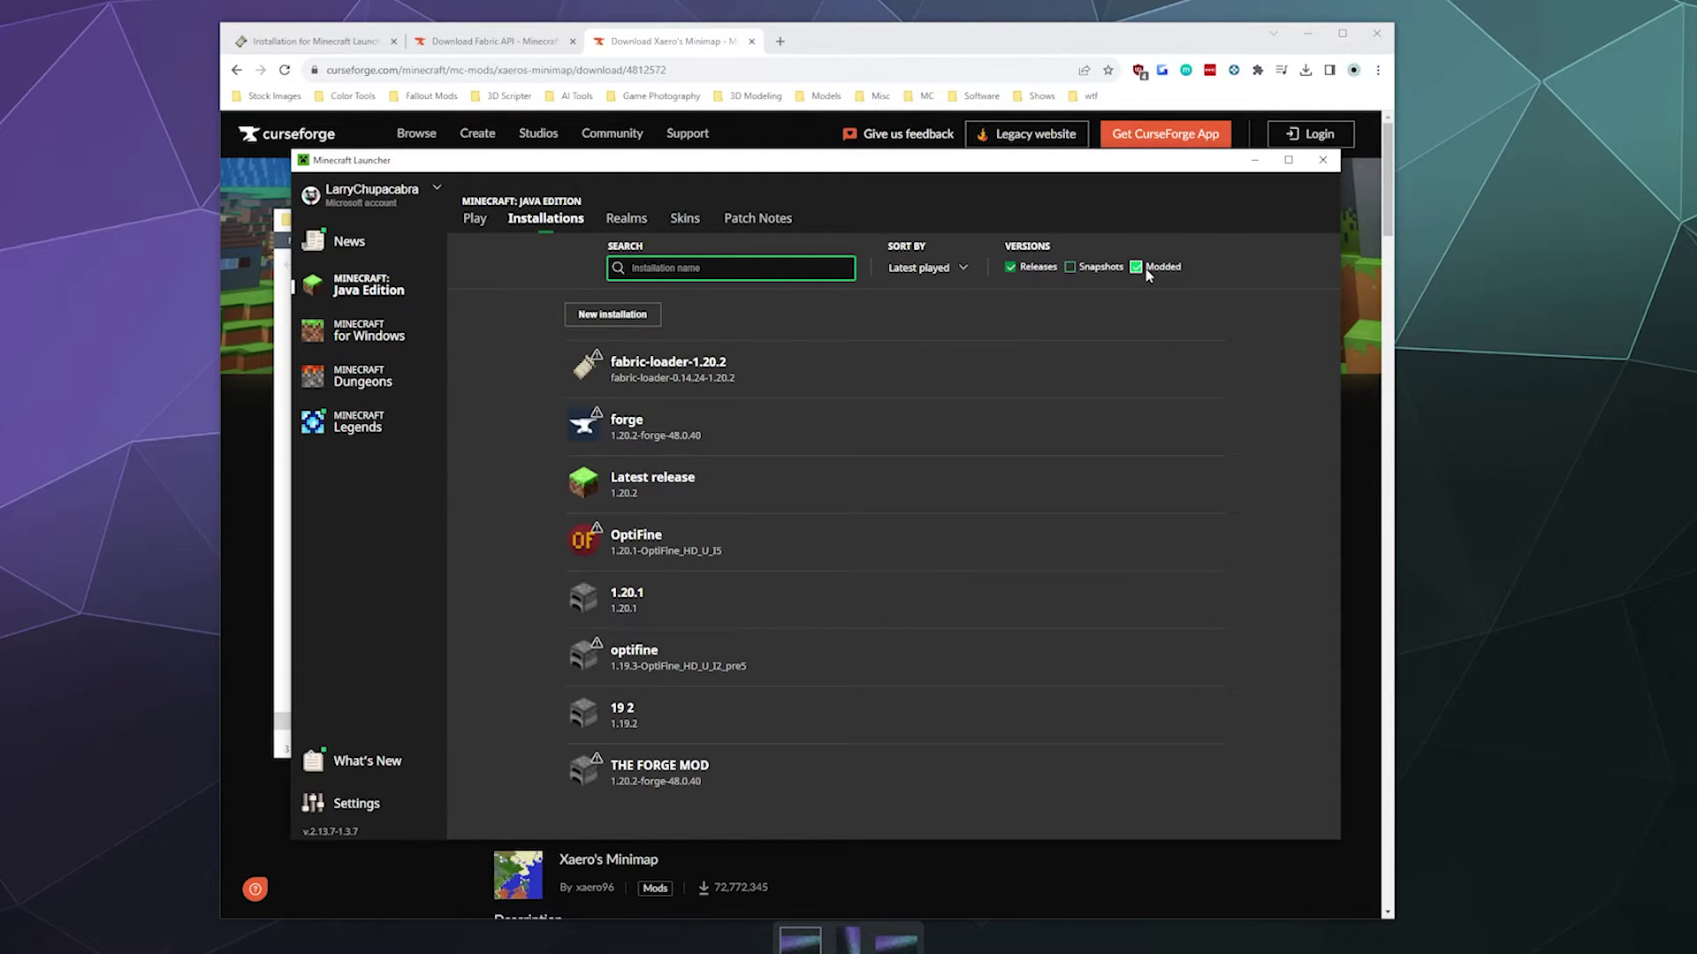
pyautogui.click(1136, 268)
pyautogui.click(1135, 270)
pyautogui.click(1136, 269)
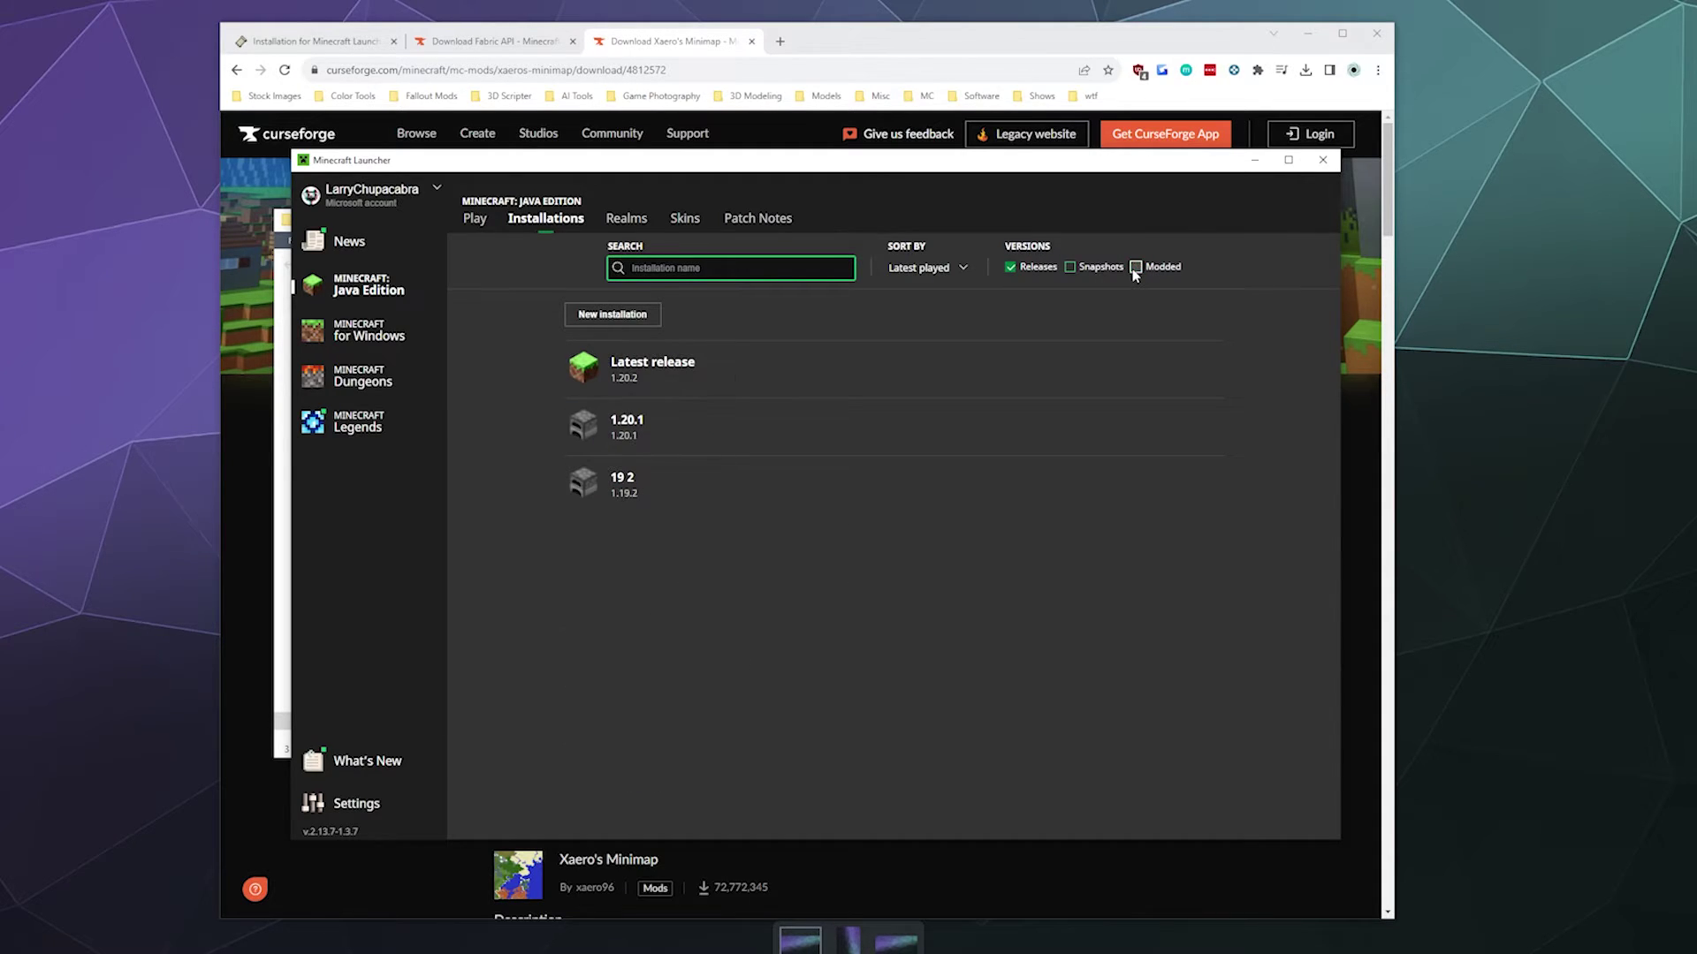
pyautogui.click(1135, 269)
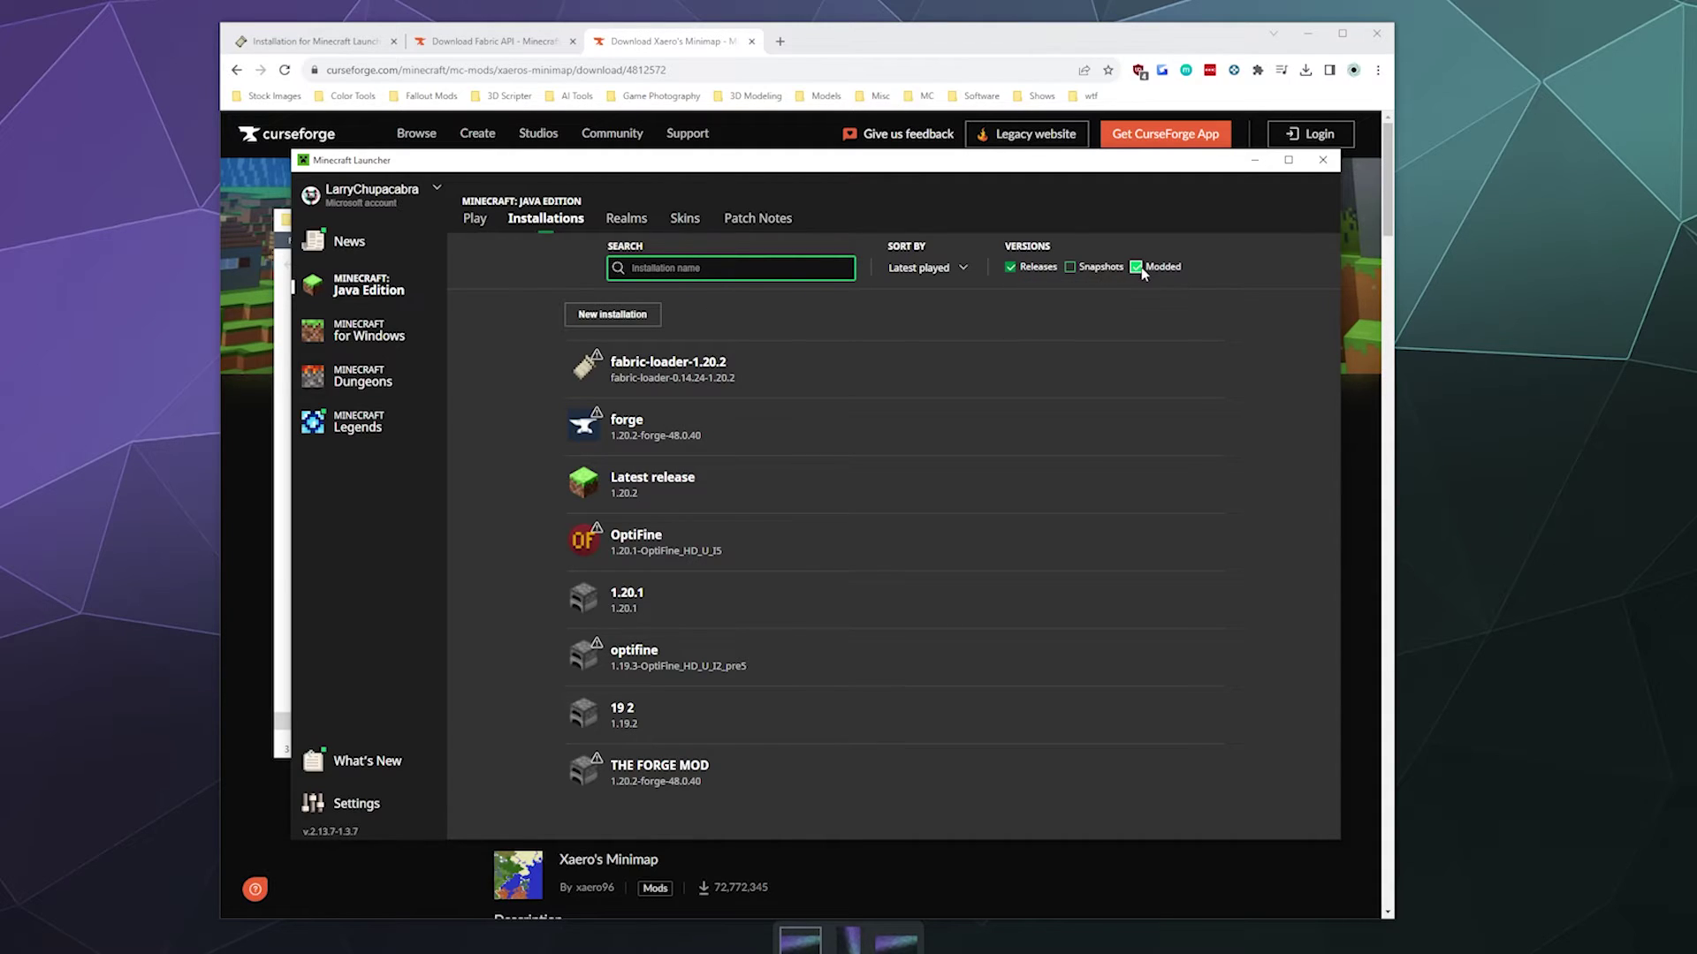
pyautogui.click(1137, 268)
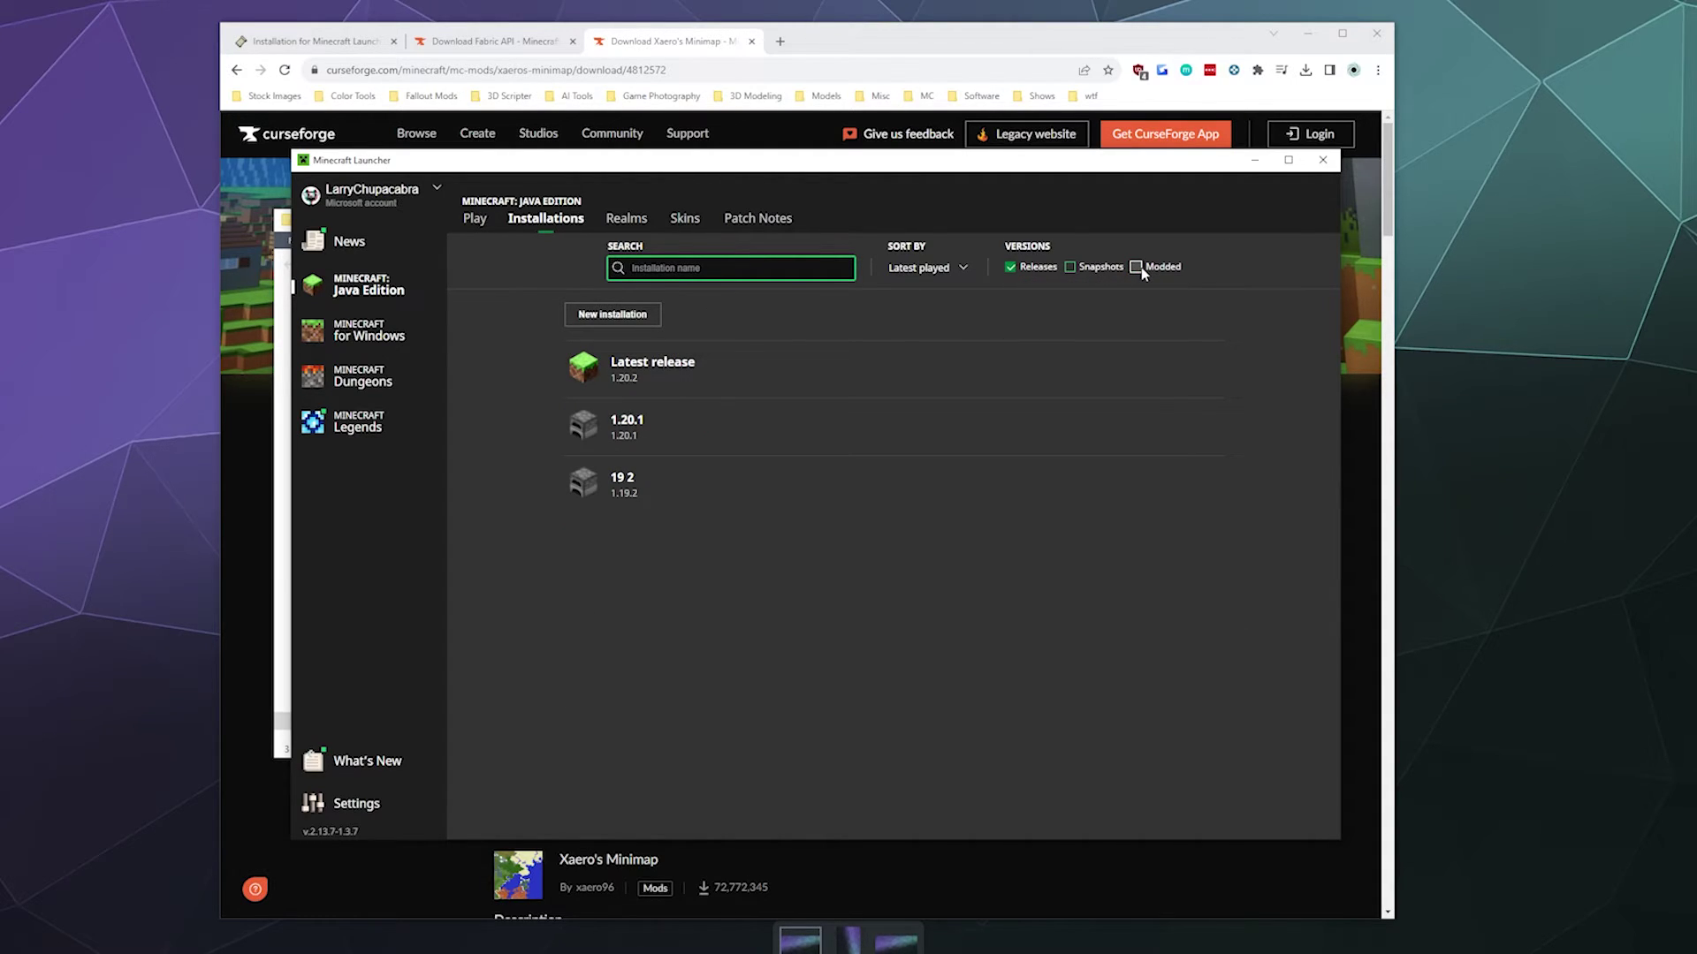
pyautogui.click(1138, 269)
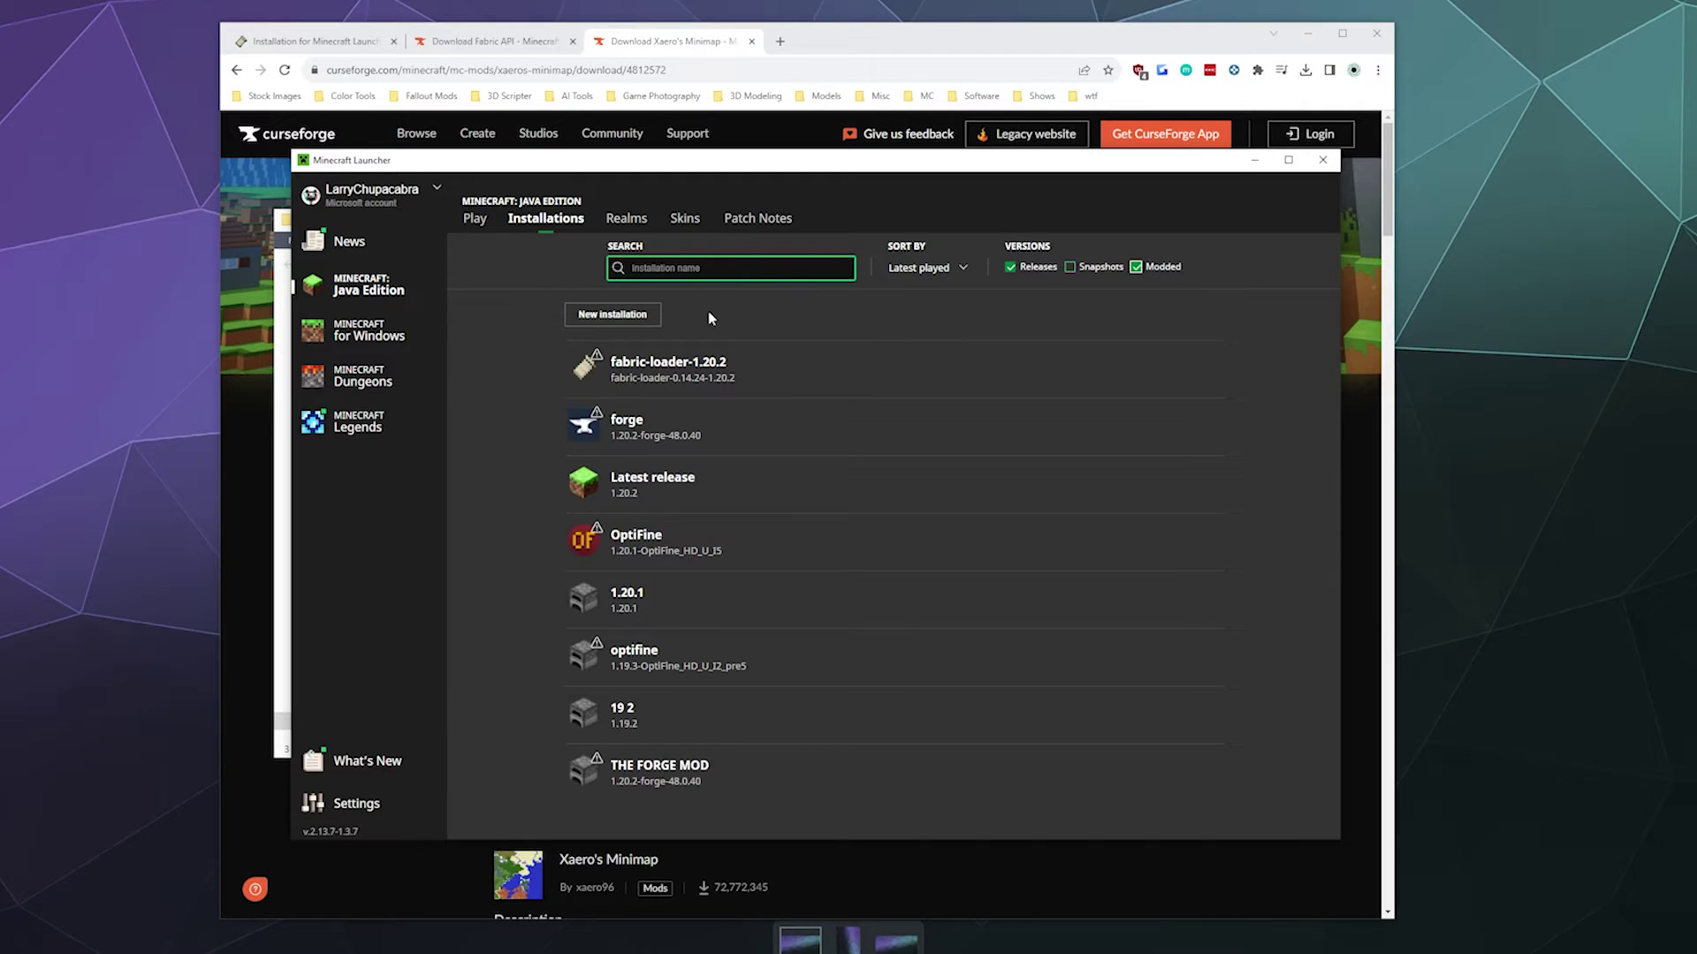
# - Create the installation 'My Cool Fabric Install' using release fabric-loader-0.14.24-1.20.2
pyautogui.click(619, 314)
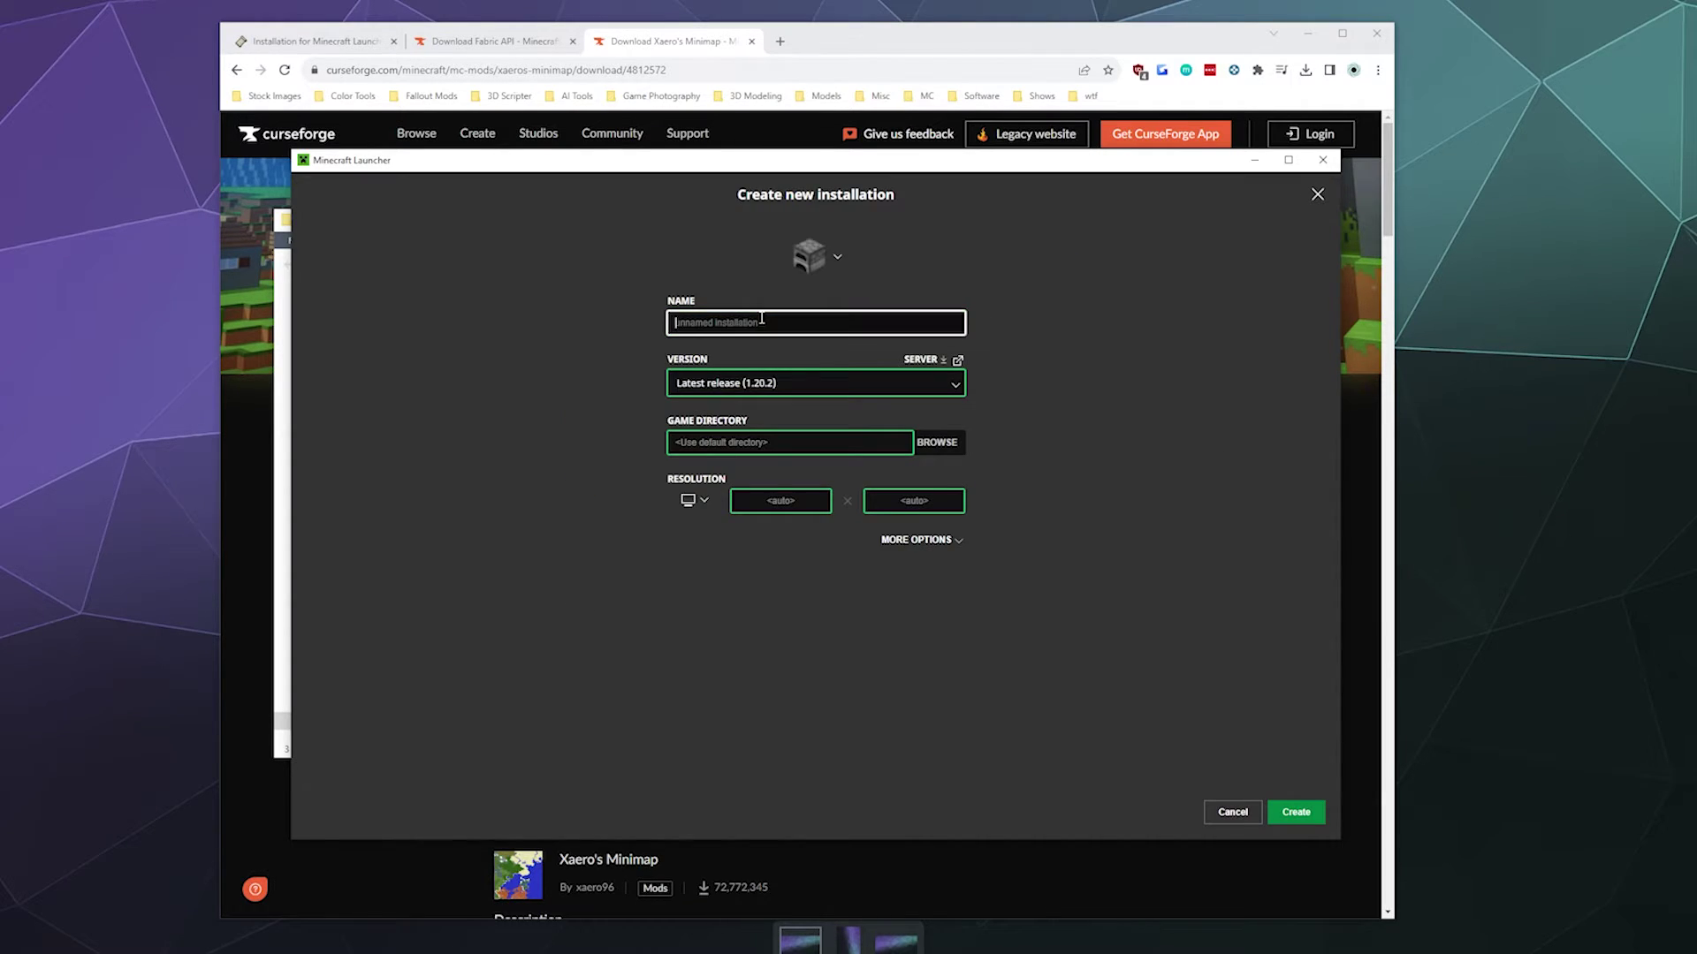
pyautogui.write('My Cool Fabric Install')
pyautogui.click(759, 374)
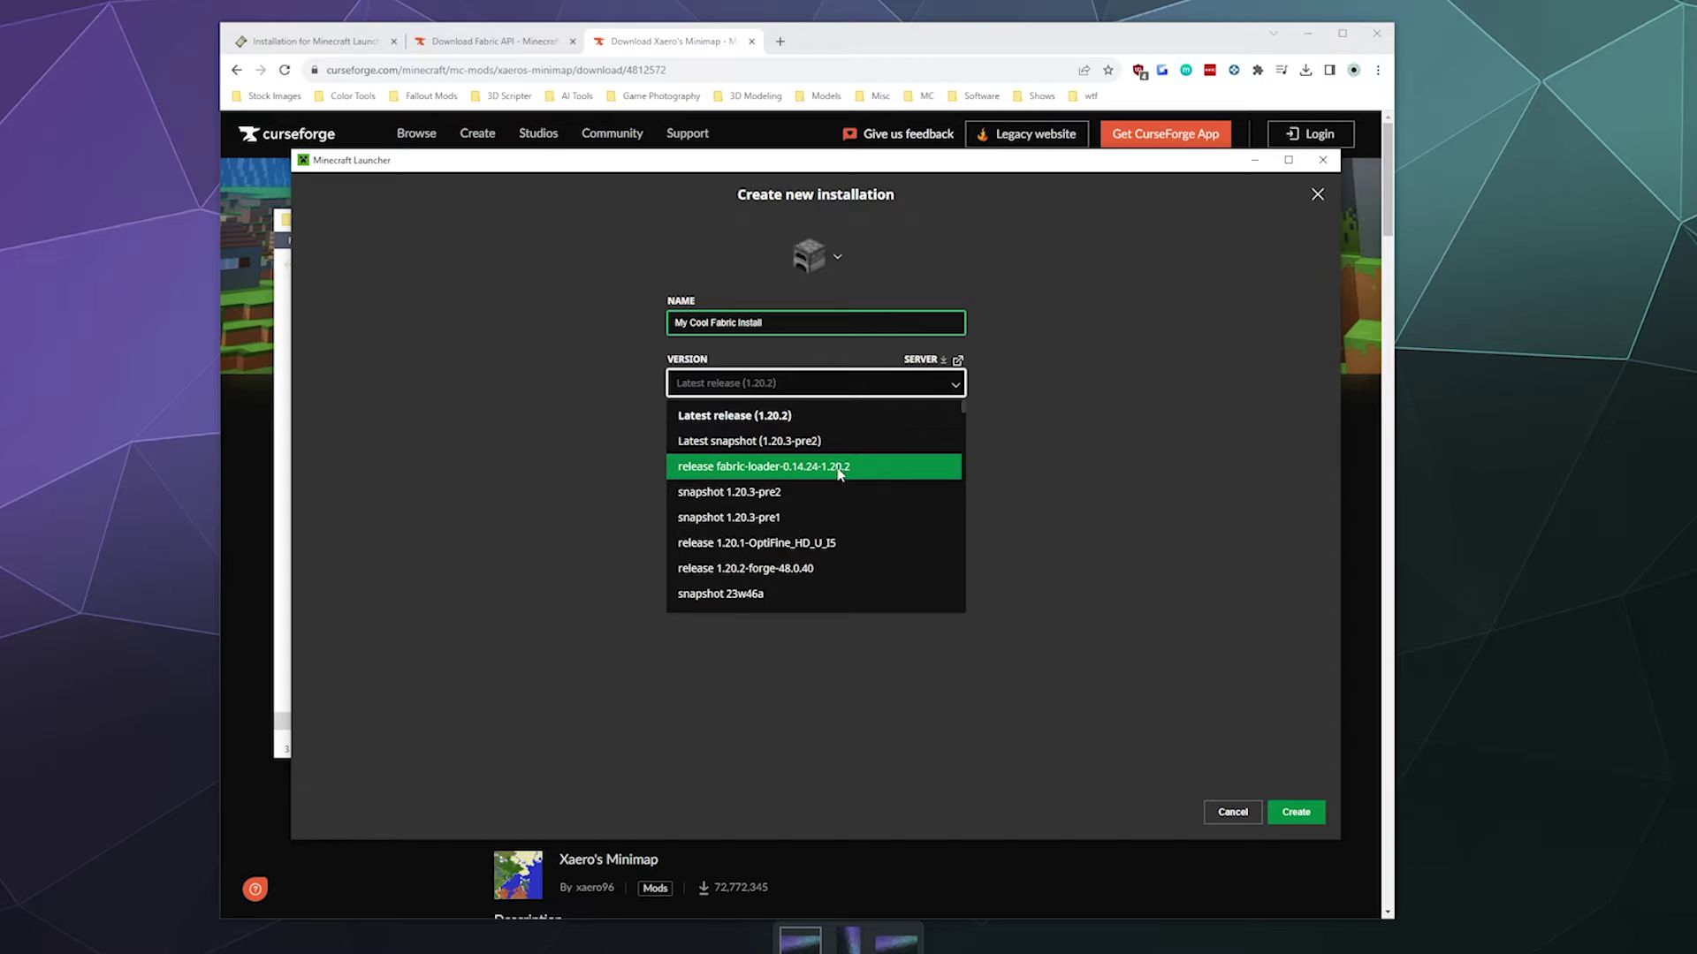
pyautogui.click(840, 469)
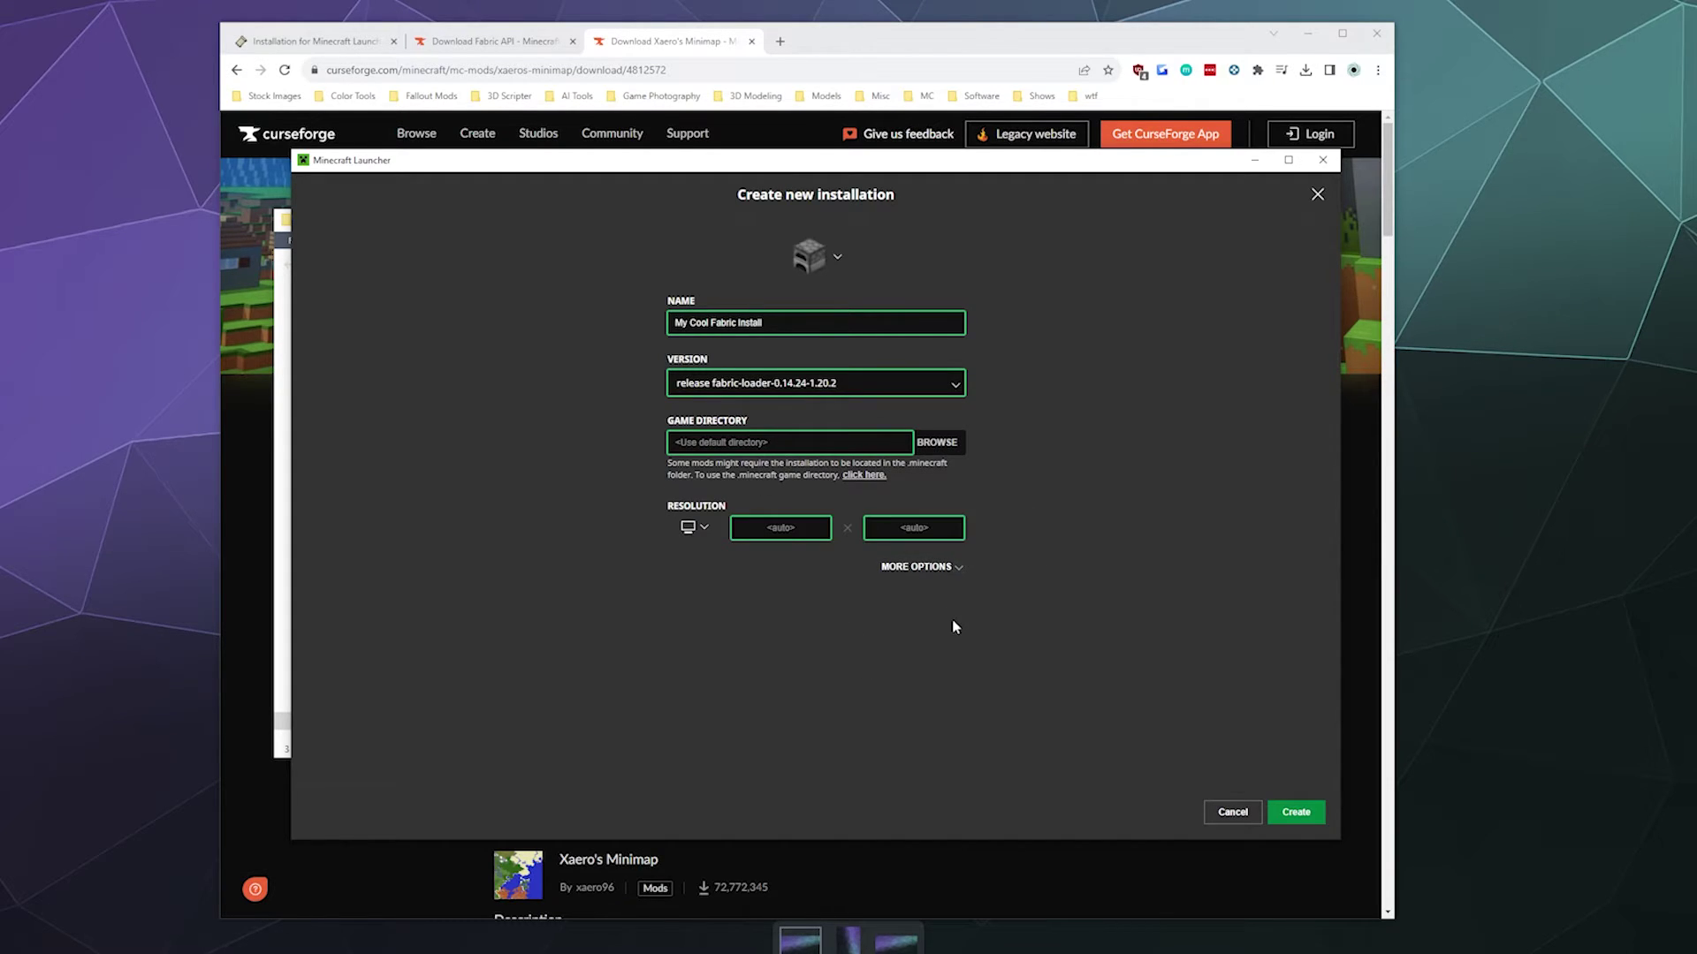
pyautogui.click(1291, 811)
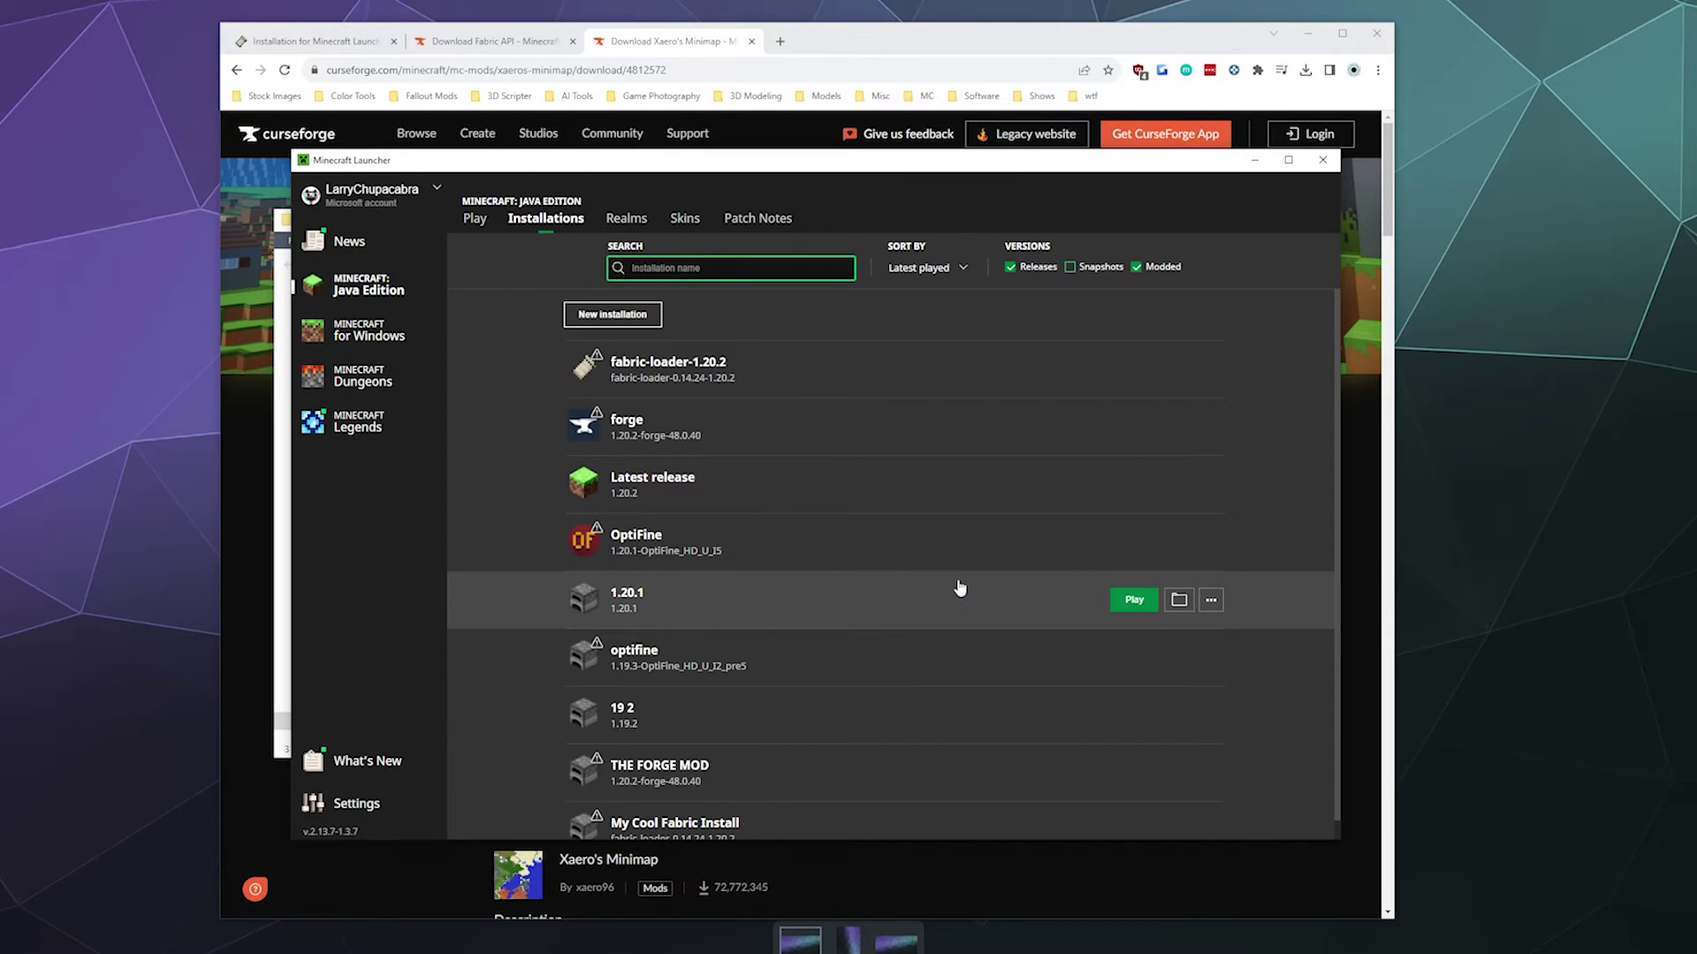
pyautogui.scroll(-1, 884, 627)
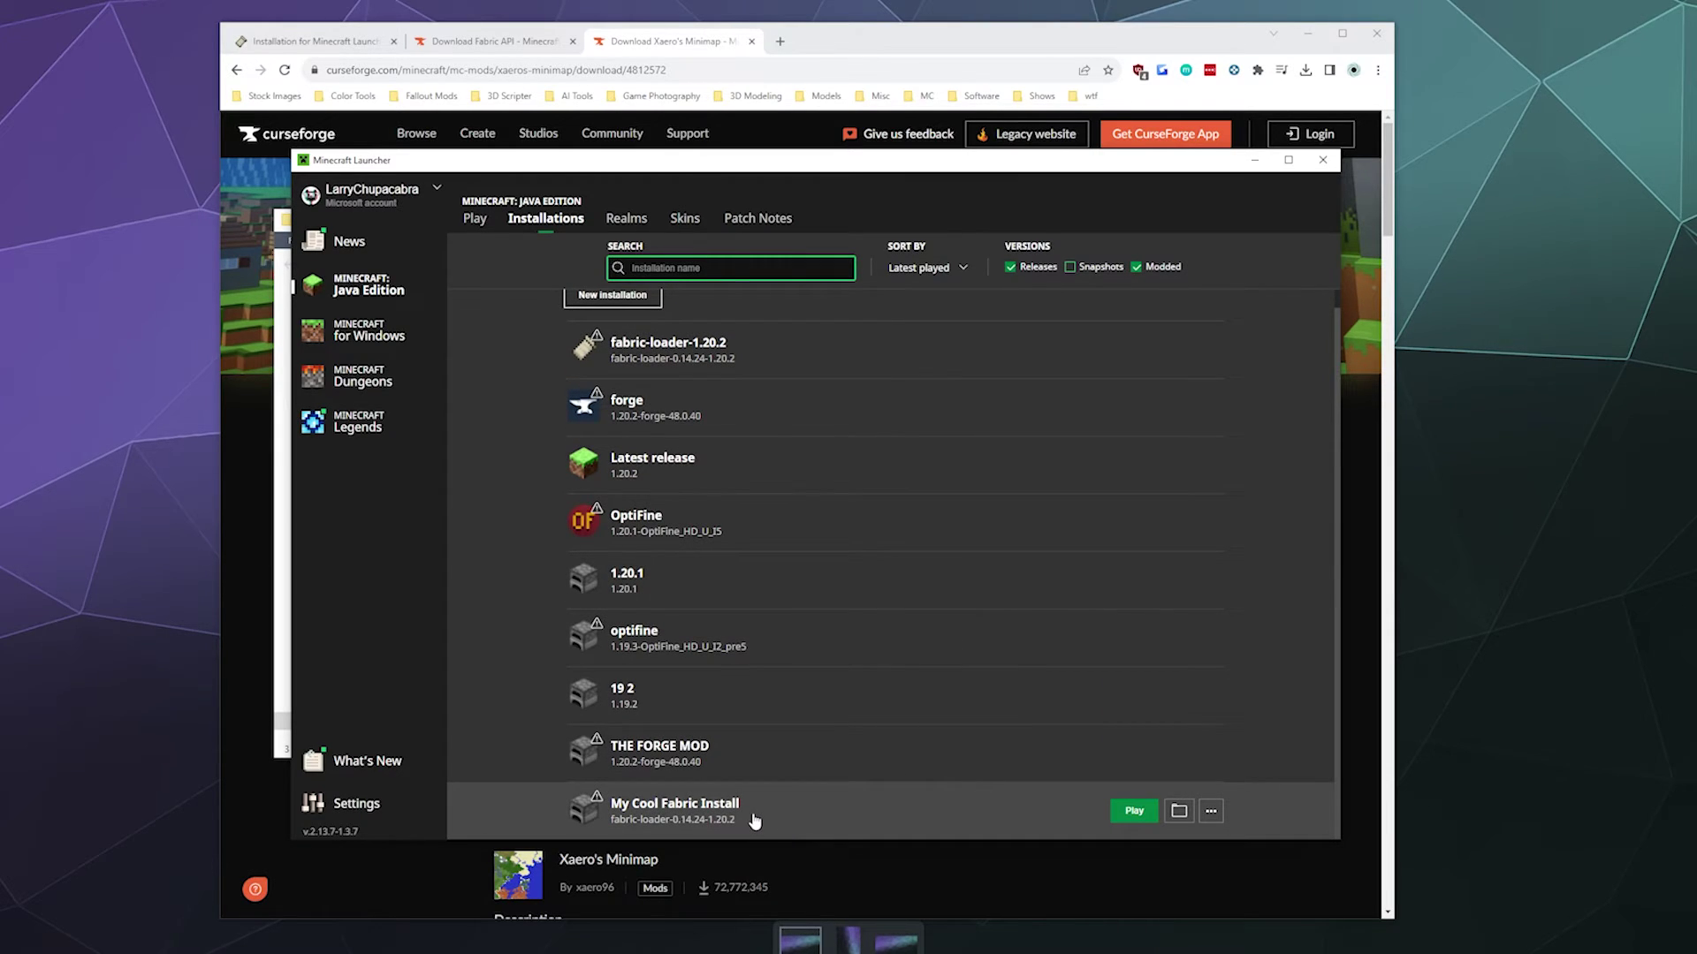
pyautogui.scroll(1, 754, 817)
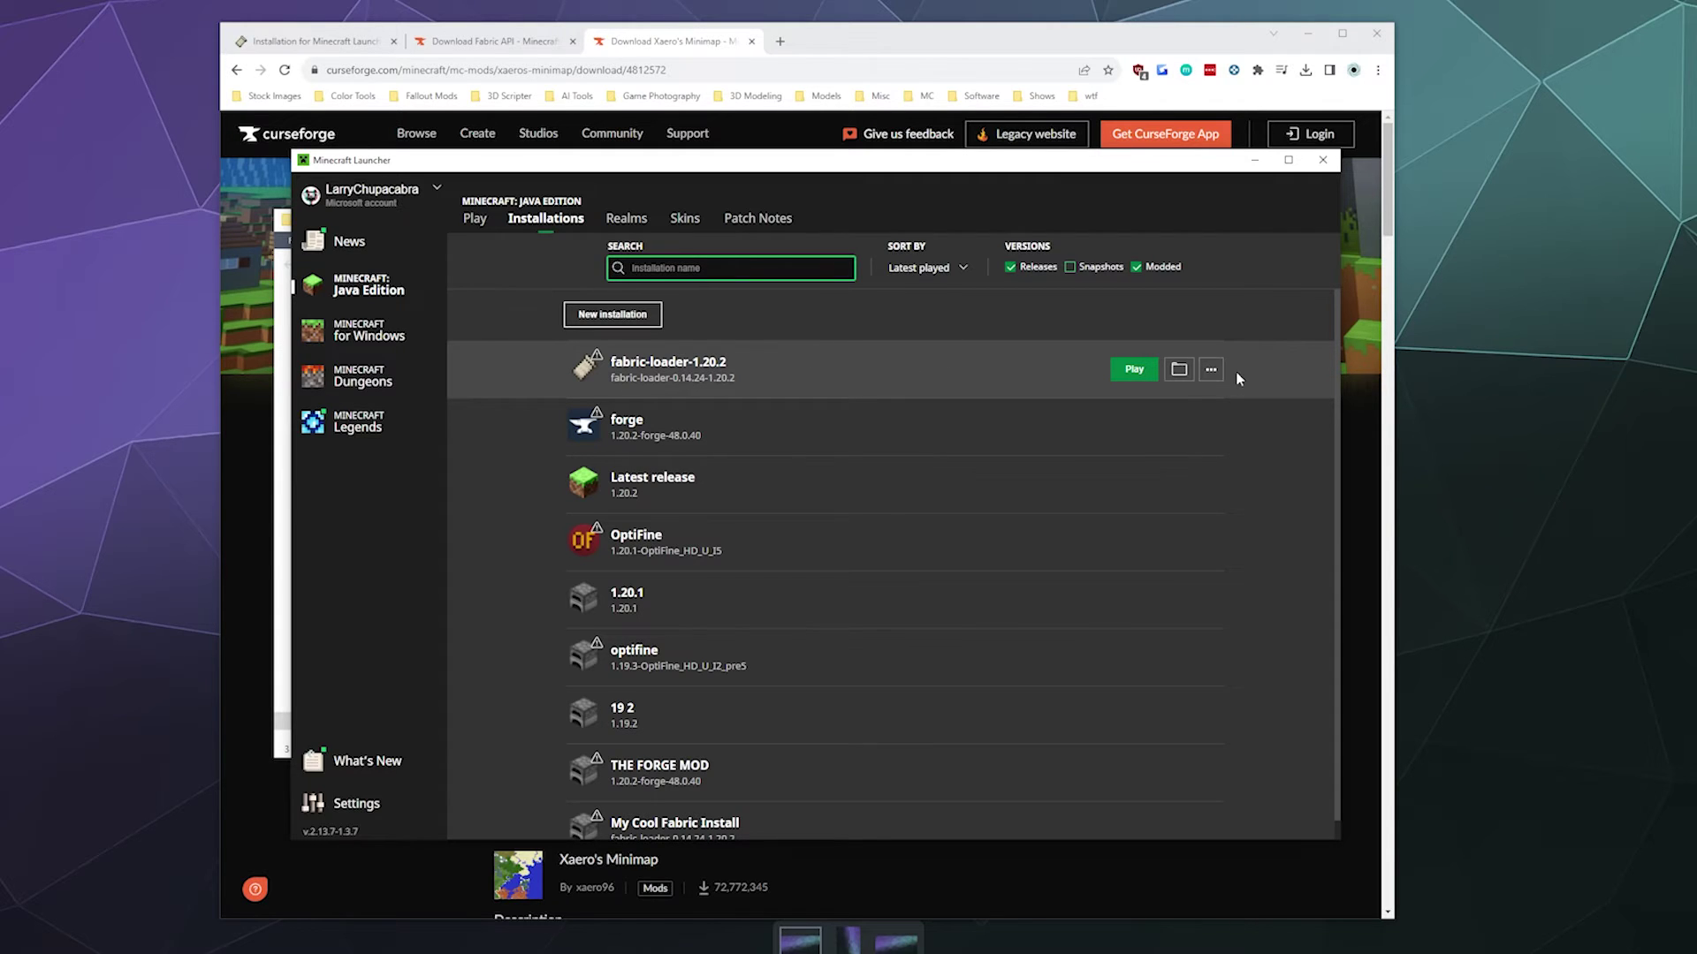
pyautogui.click(1178, 370)
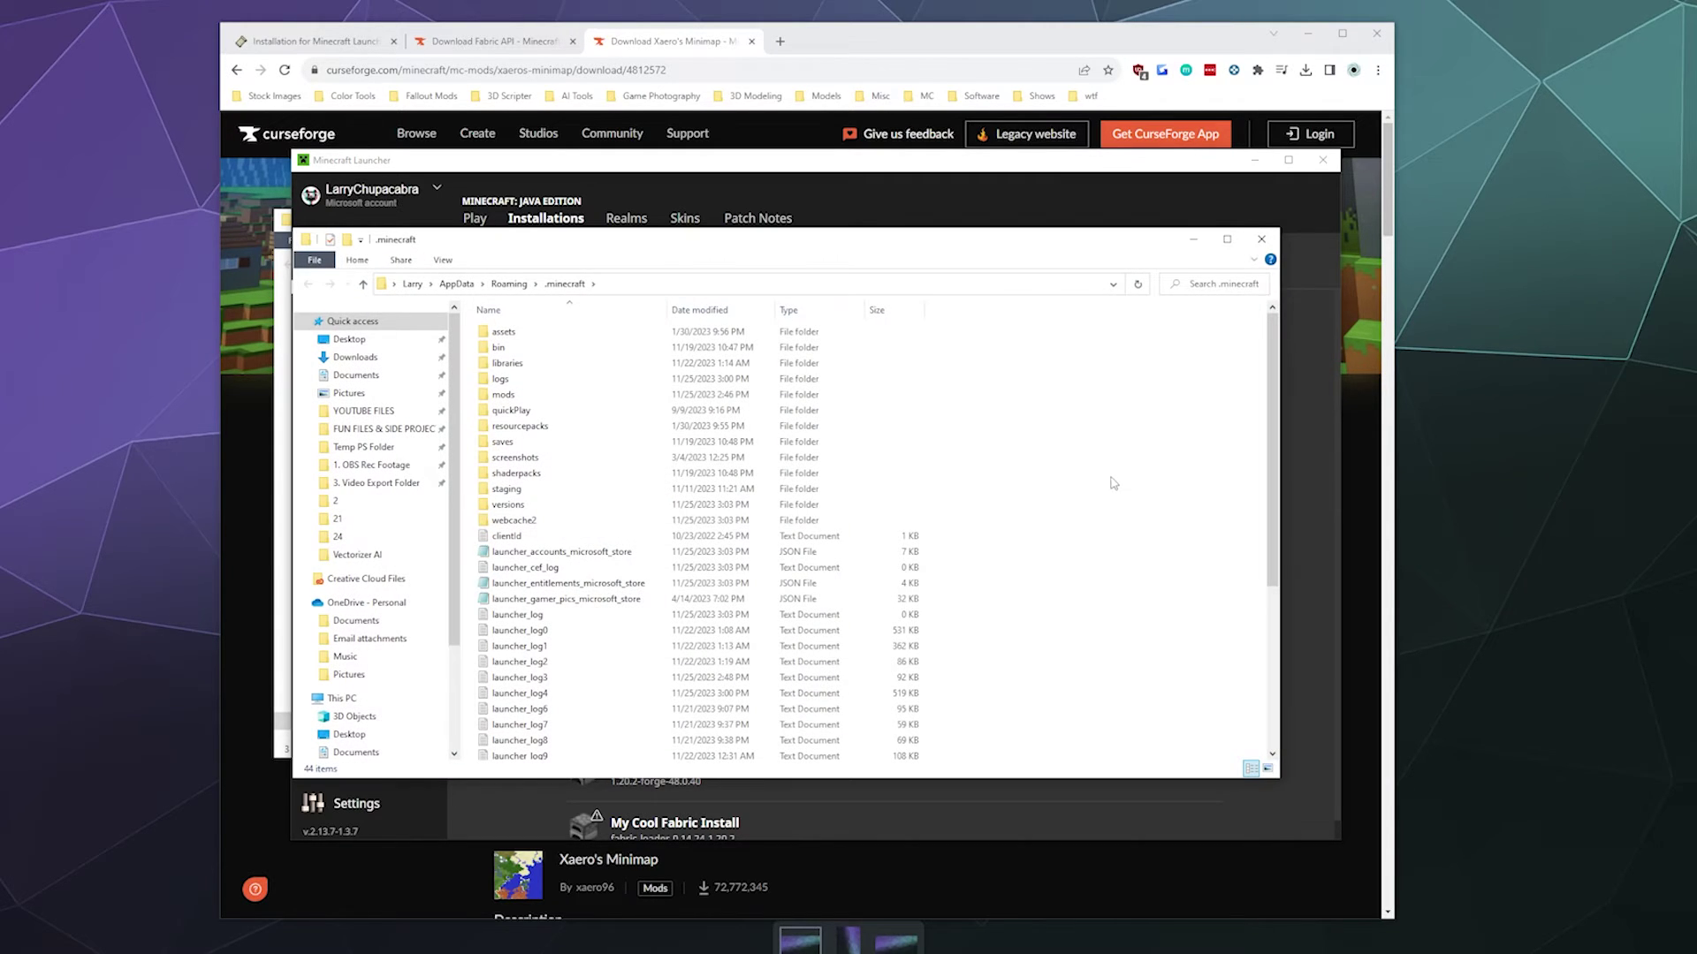
pyautogui.click(1066, 237)
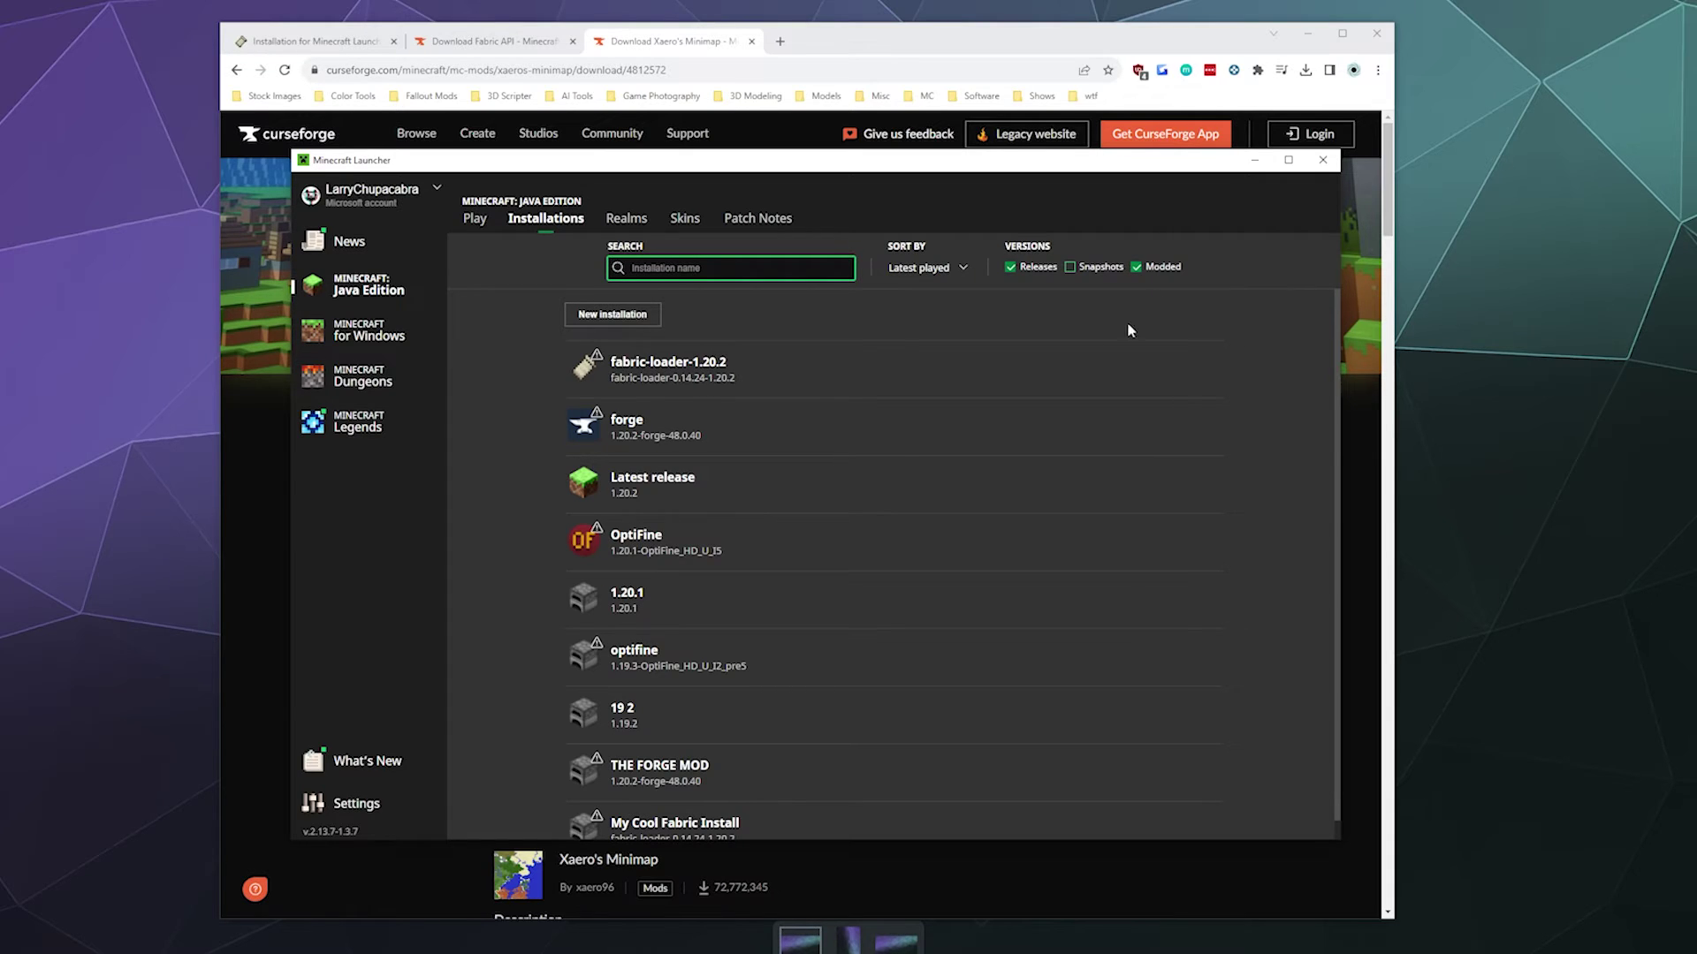
pyautogui.moveTo(600, 372)
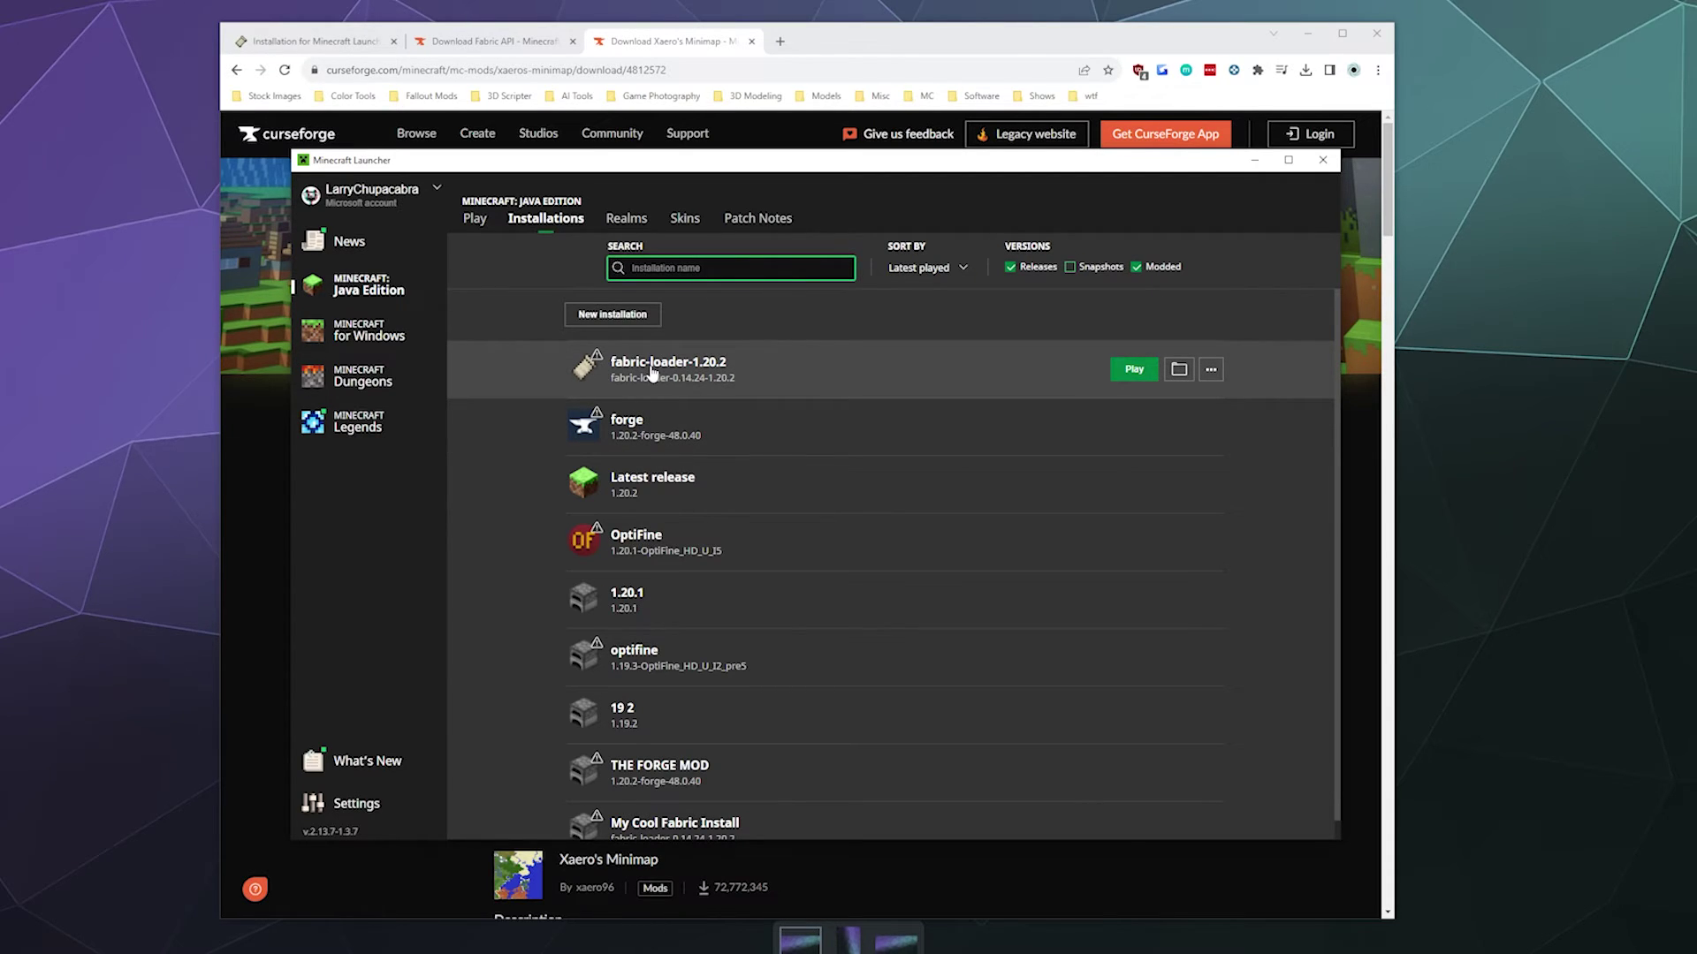
pyautogui.scroll(-1, 632, 464)
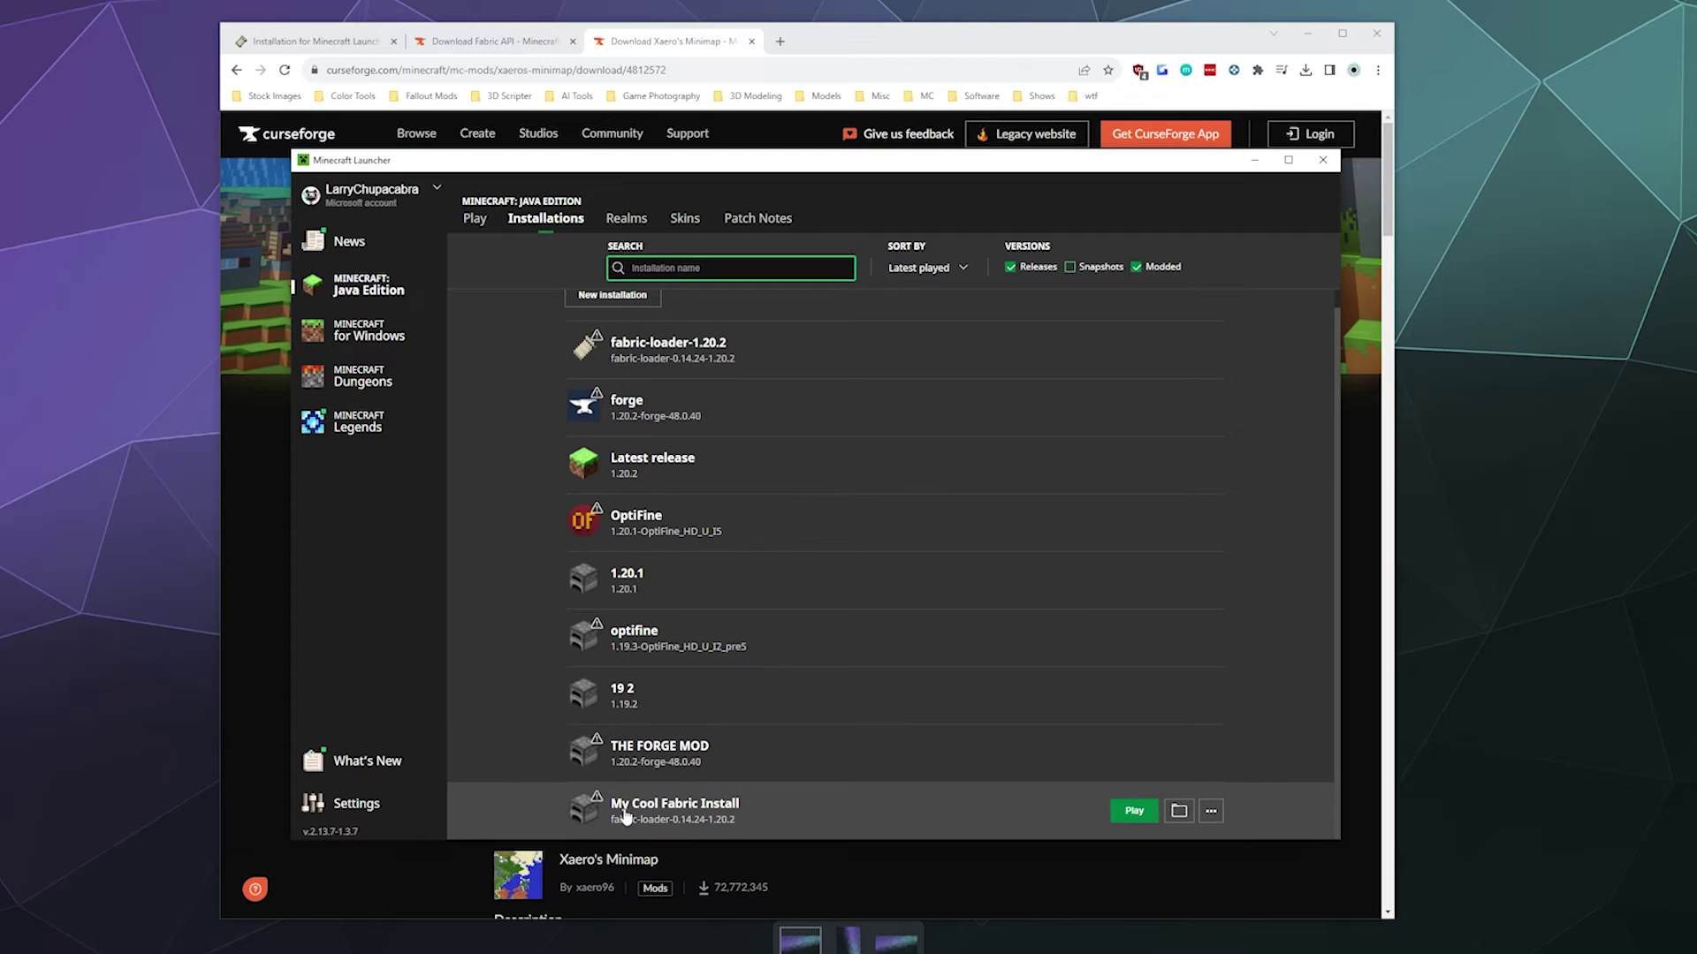
pyautogui.scroll(1, 762, 798)
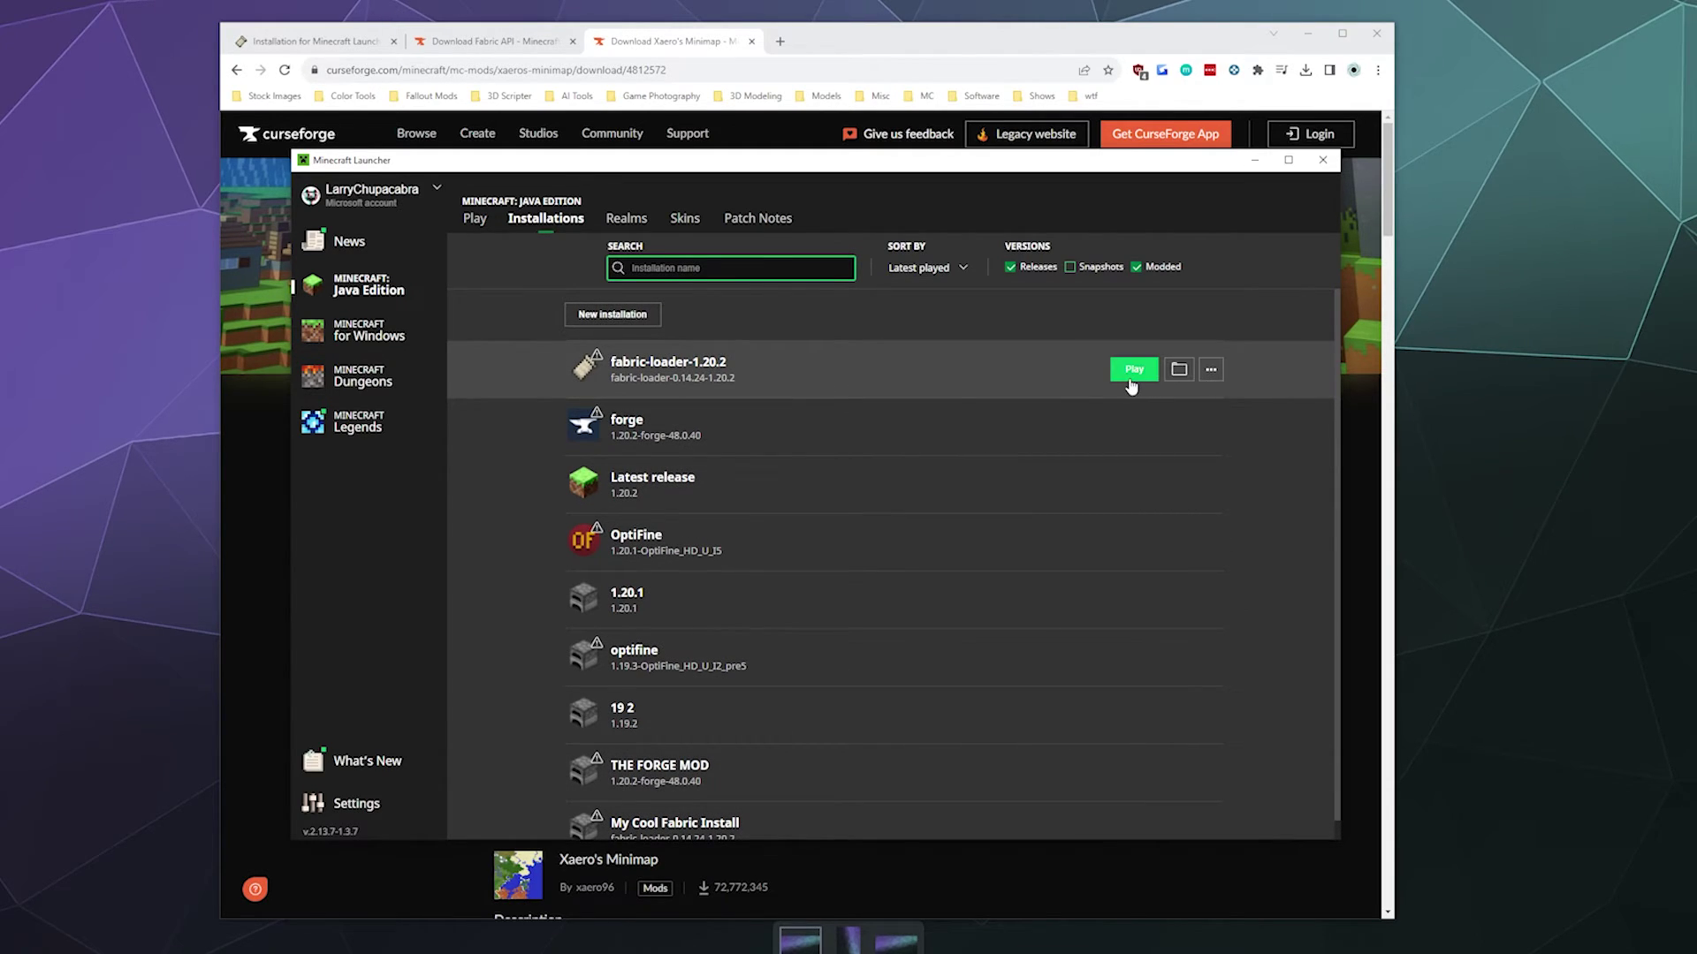
# - Open the profile's .minecraft game folder, check the old mods folder, and delete it
pyautogui.click(1187, 377)
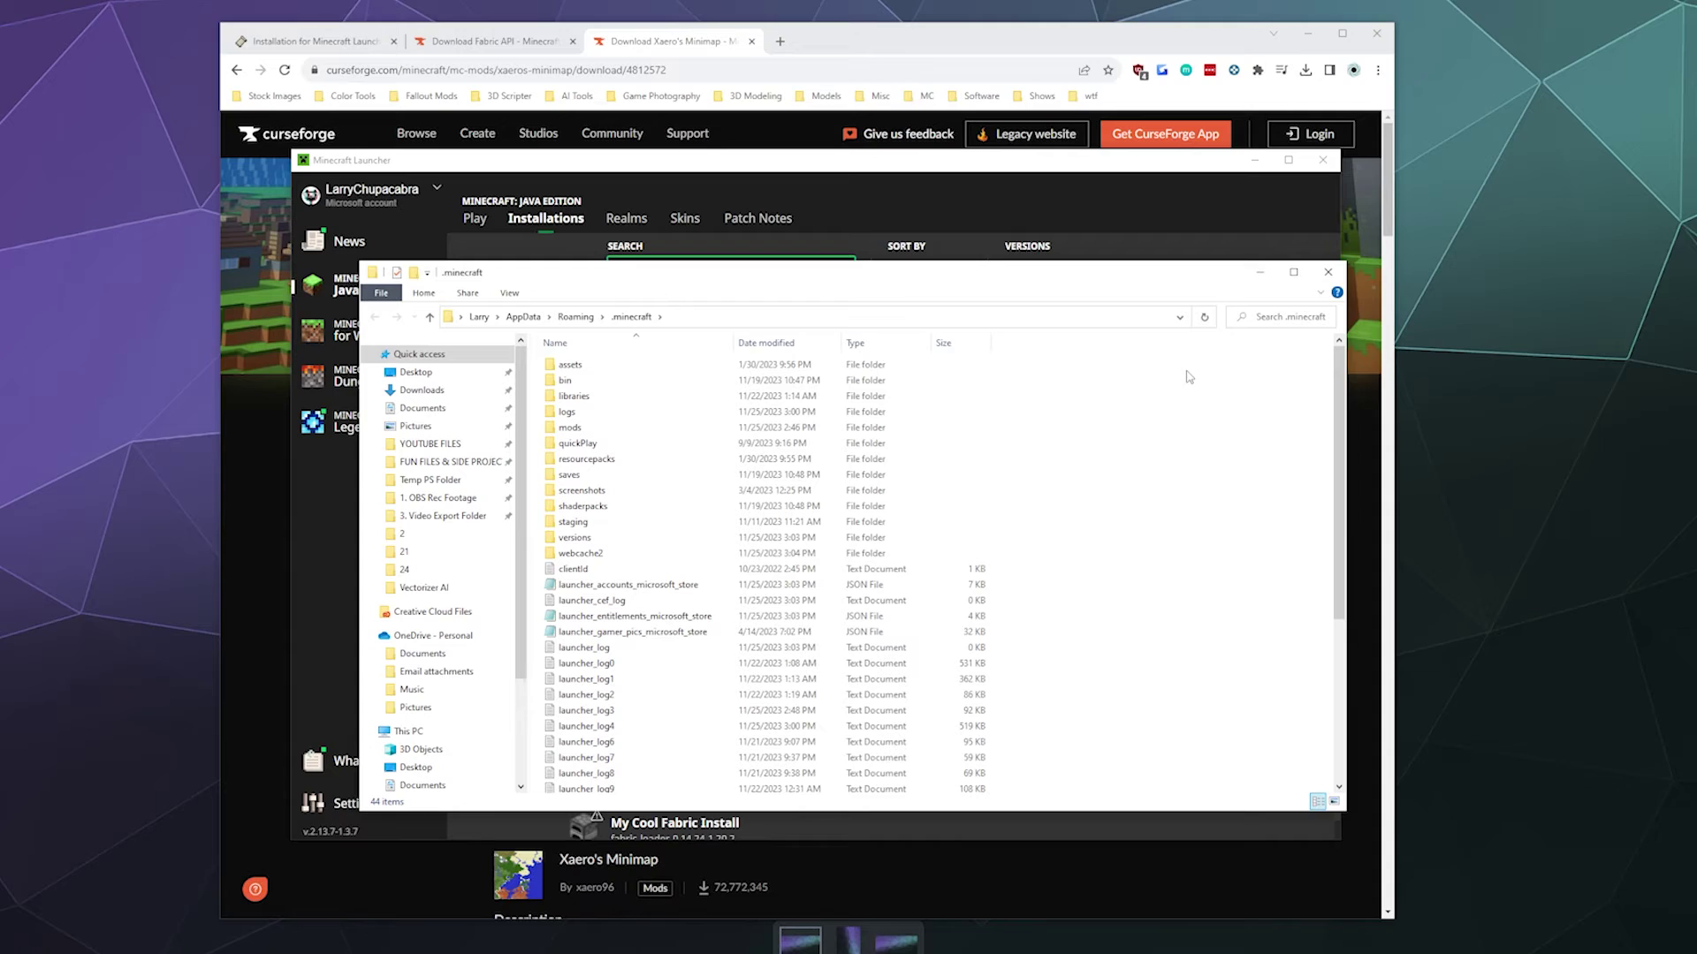
pyautogui.doubleClick(652, 430)
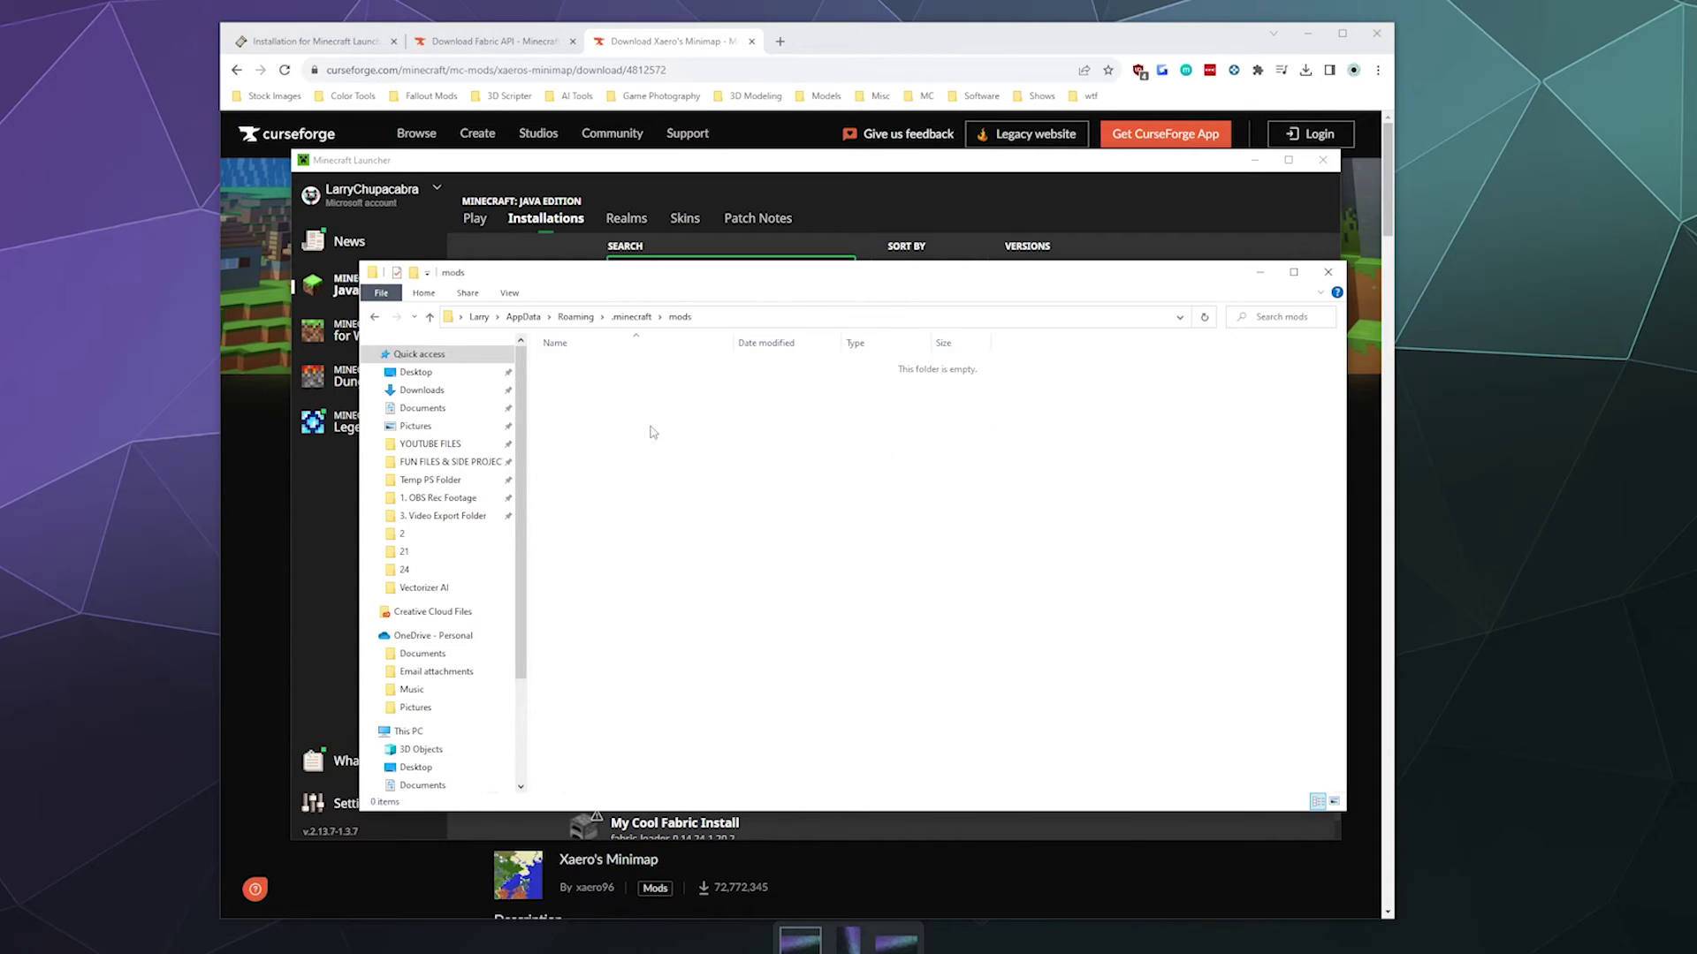
pyautogui.click(374, 318)
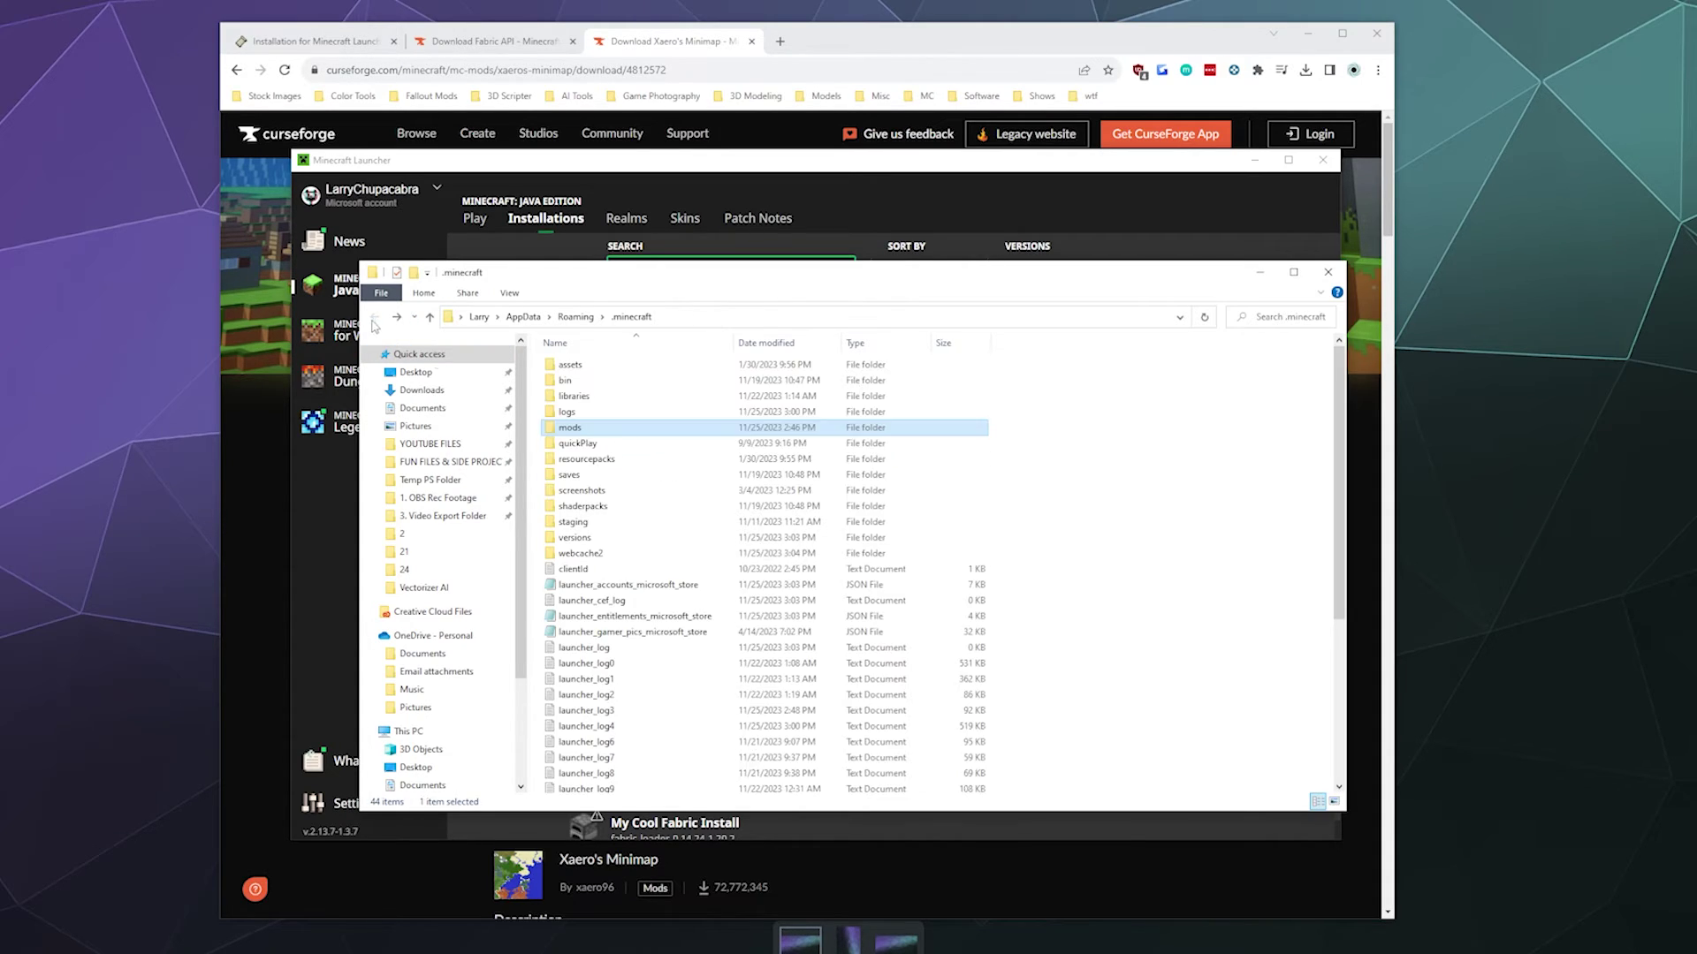
pyautogui.rightClick(661, 436)
pyautogui.click(707, 841)
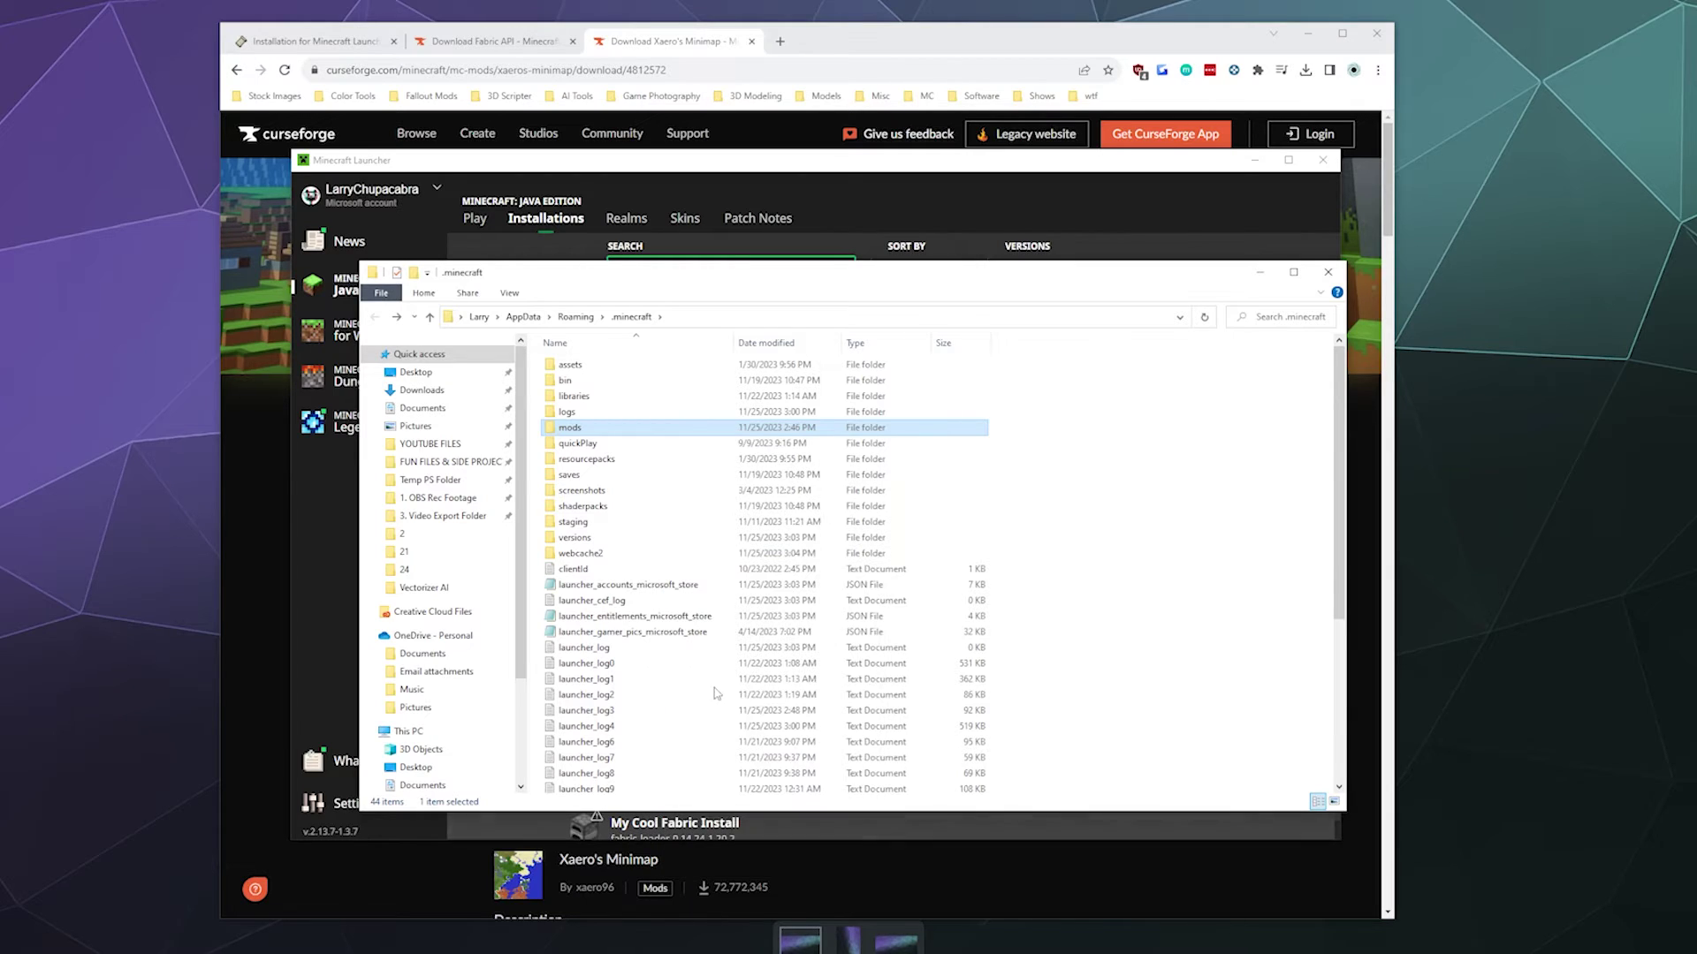
# - Create a new folder named 'mods' in .minecraft and open it
pyautogui.rightClick(1062, 412)
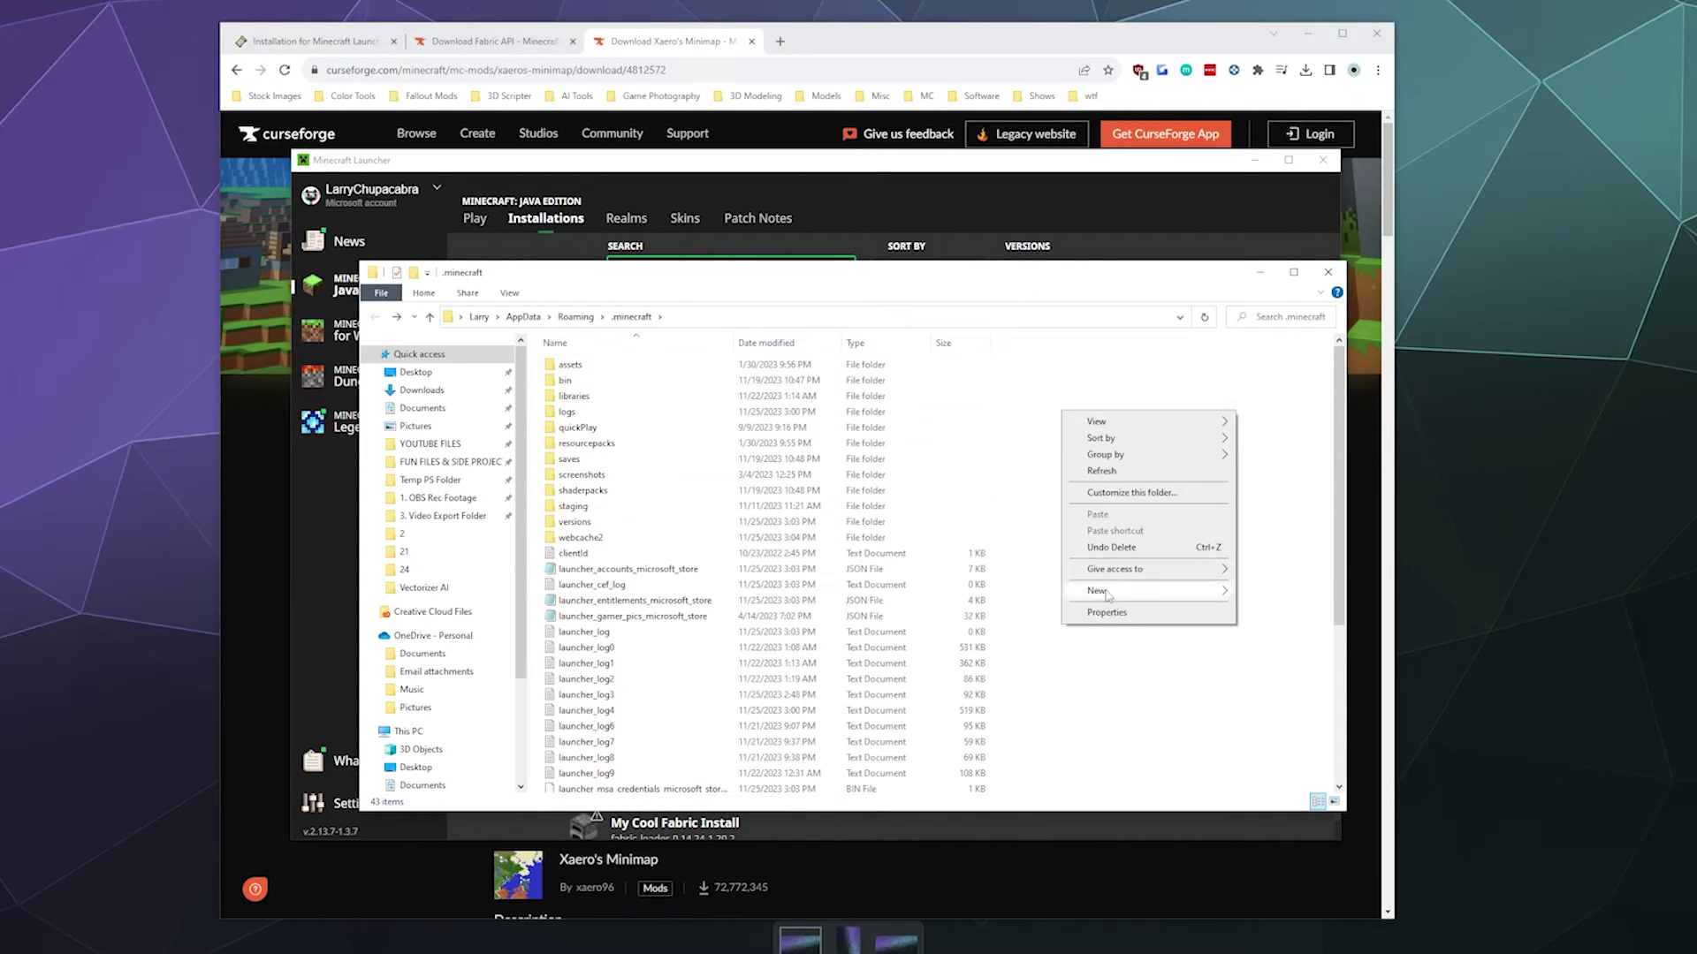
pyautogui.moveTo(1110, 591)
pyautogui.click(1272, 593)
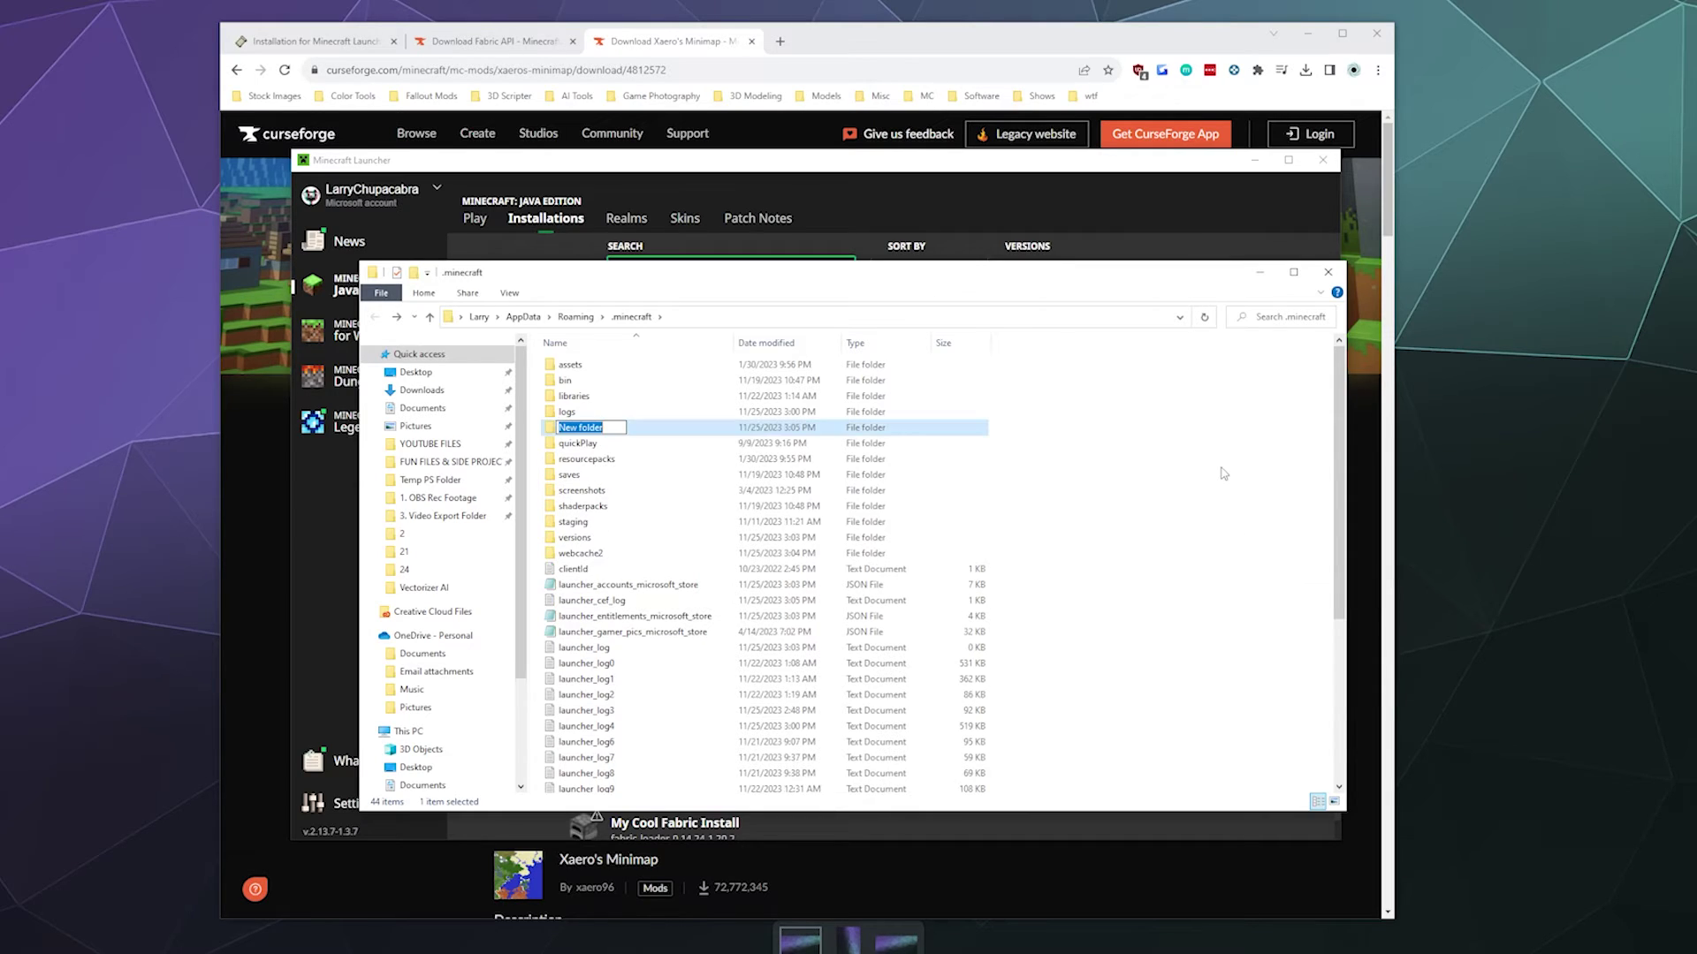
pyautogui.press('BackSpace')
pyautogui.write('mods')
pyautogui.press('Return')
pyautogui.press('Return')
# - Place the mods and Fabric 1.20.2 windows side by side and select the fabric-api and Xaeros_Minimap jars
pyautogui.moveTo(632, 275); pyautogui.dragTo(300, 279)
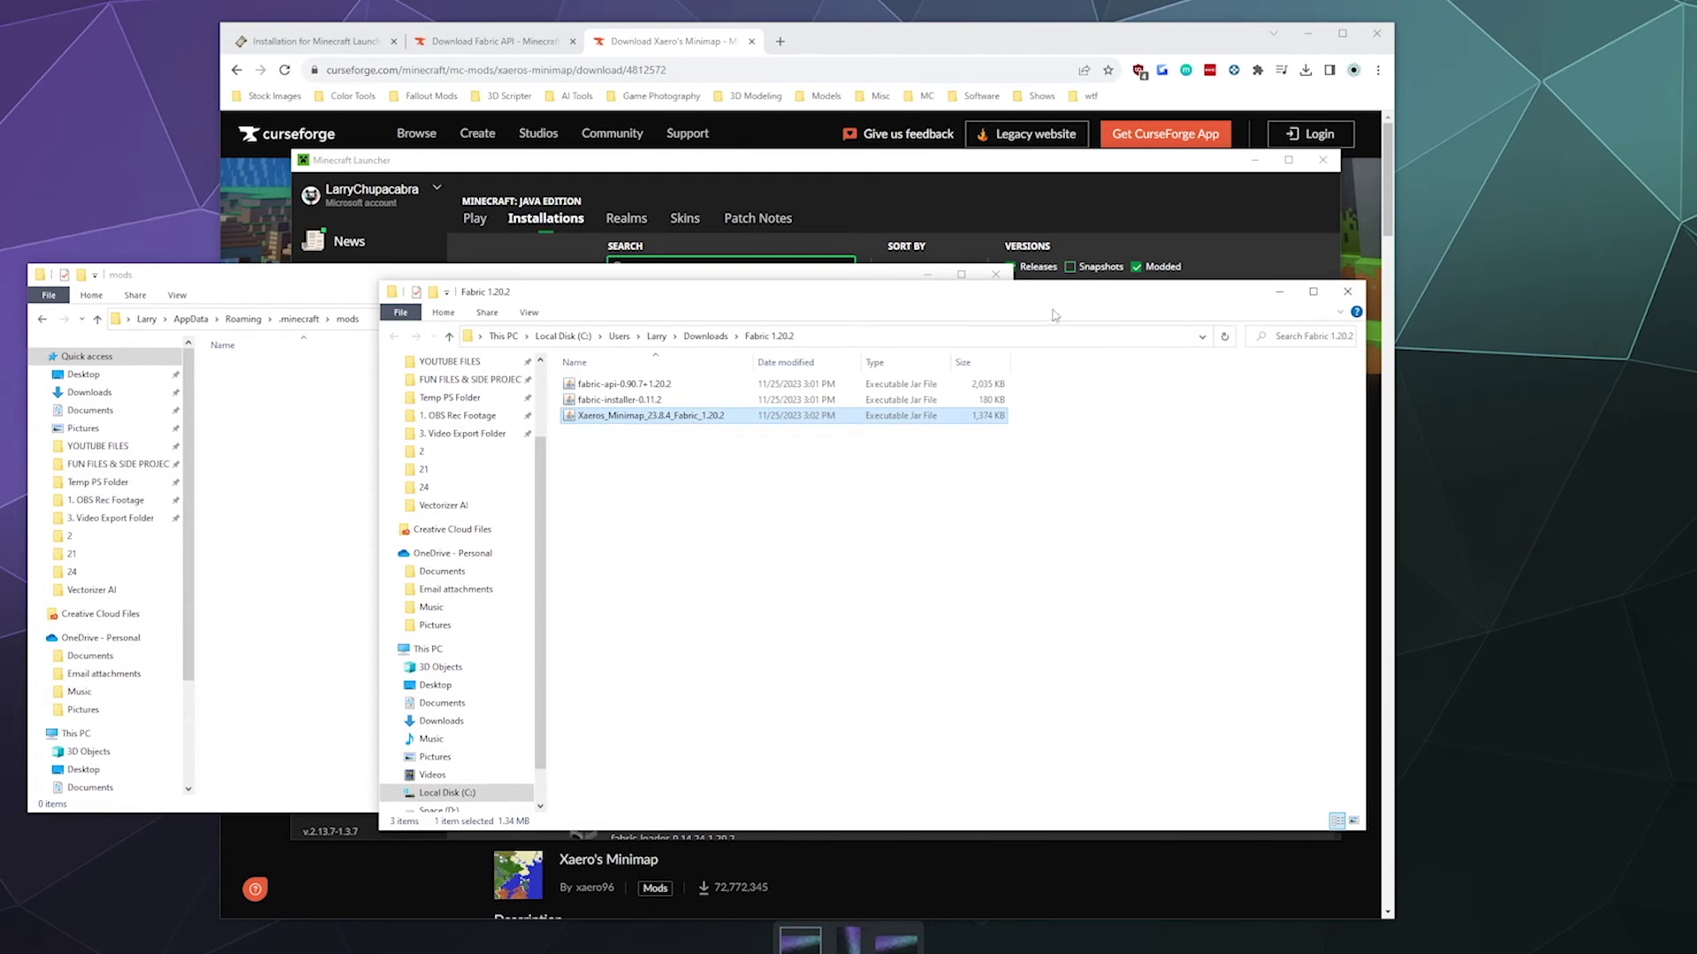
pyautogui.moveTo(1076, 294); pyautogui.dragTo(1348, 362)
pyautogui.click(884, 468)
pyautogui.click(870, 452)
pyautogui.keyDown('ctrl'); pyautogui.click(883, 468); pyautogui.keyUp('ctrl')
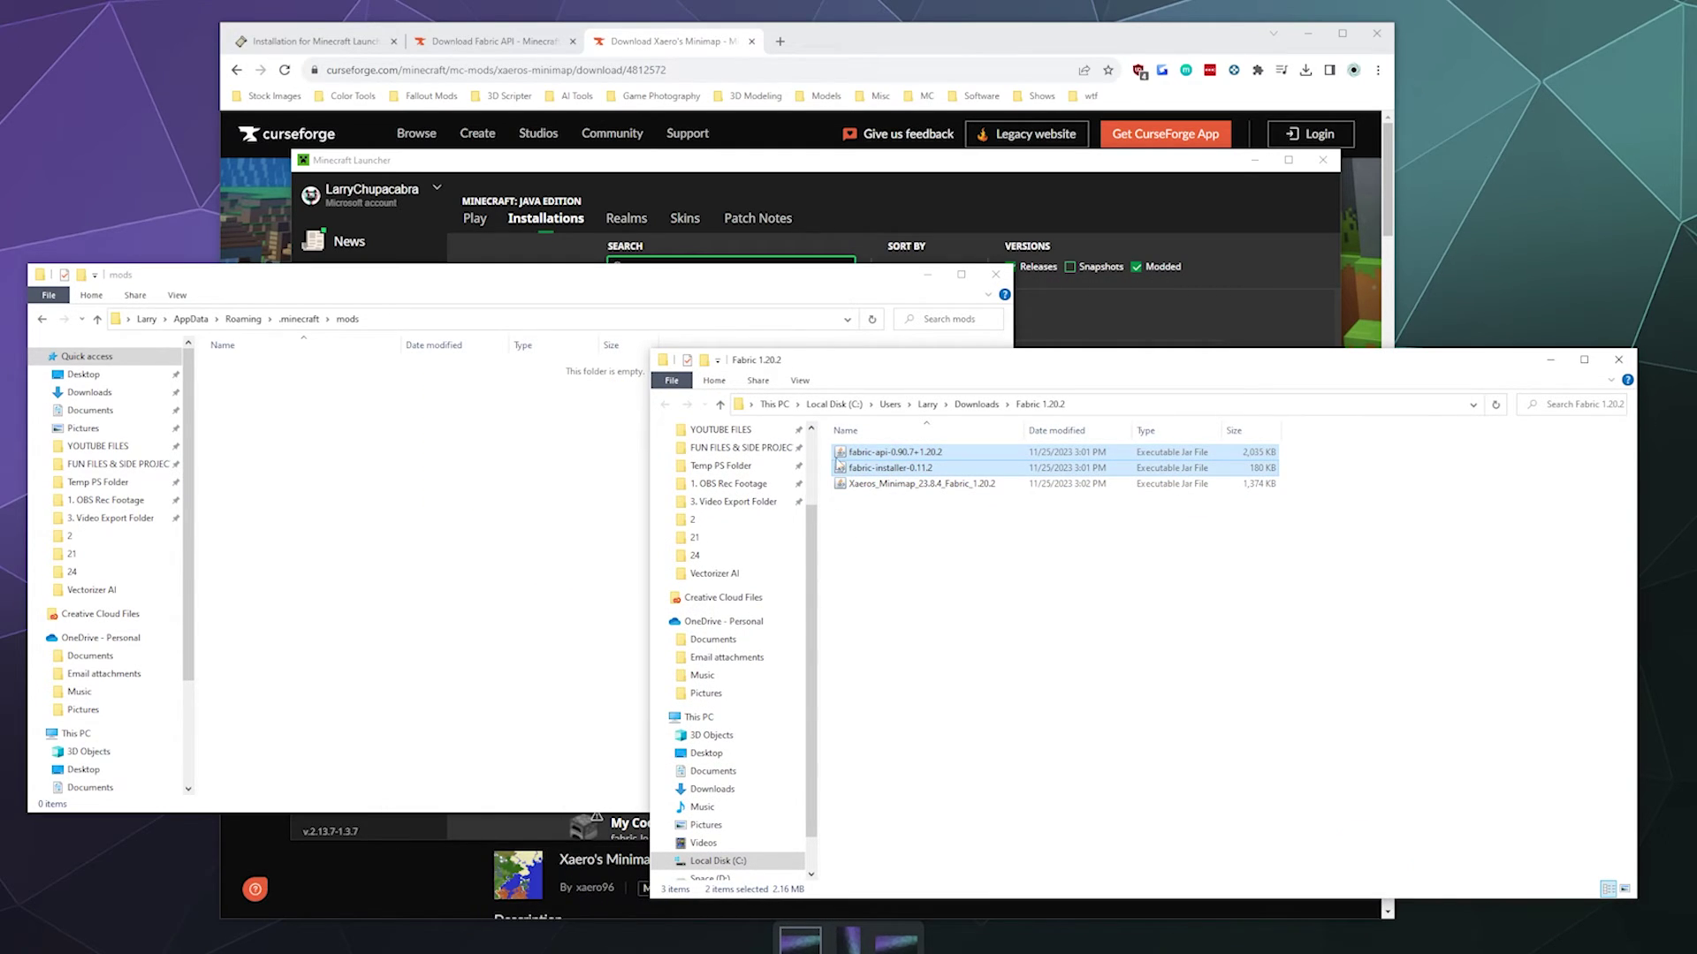
pyautogui.click(877, 470)
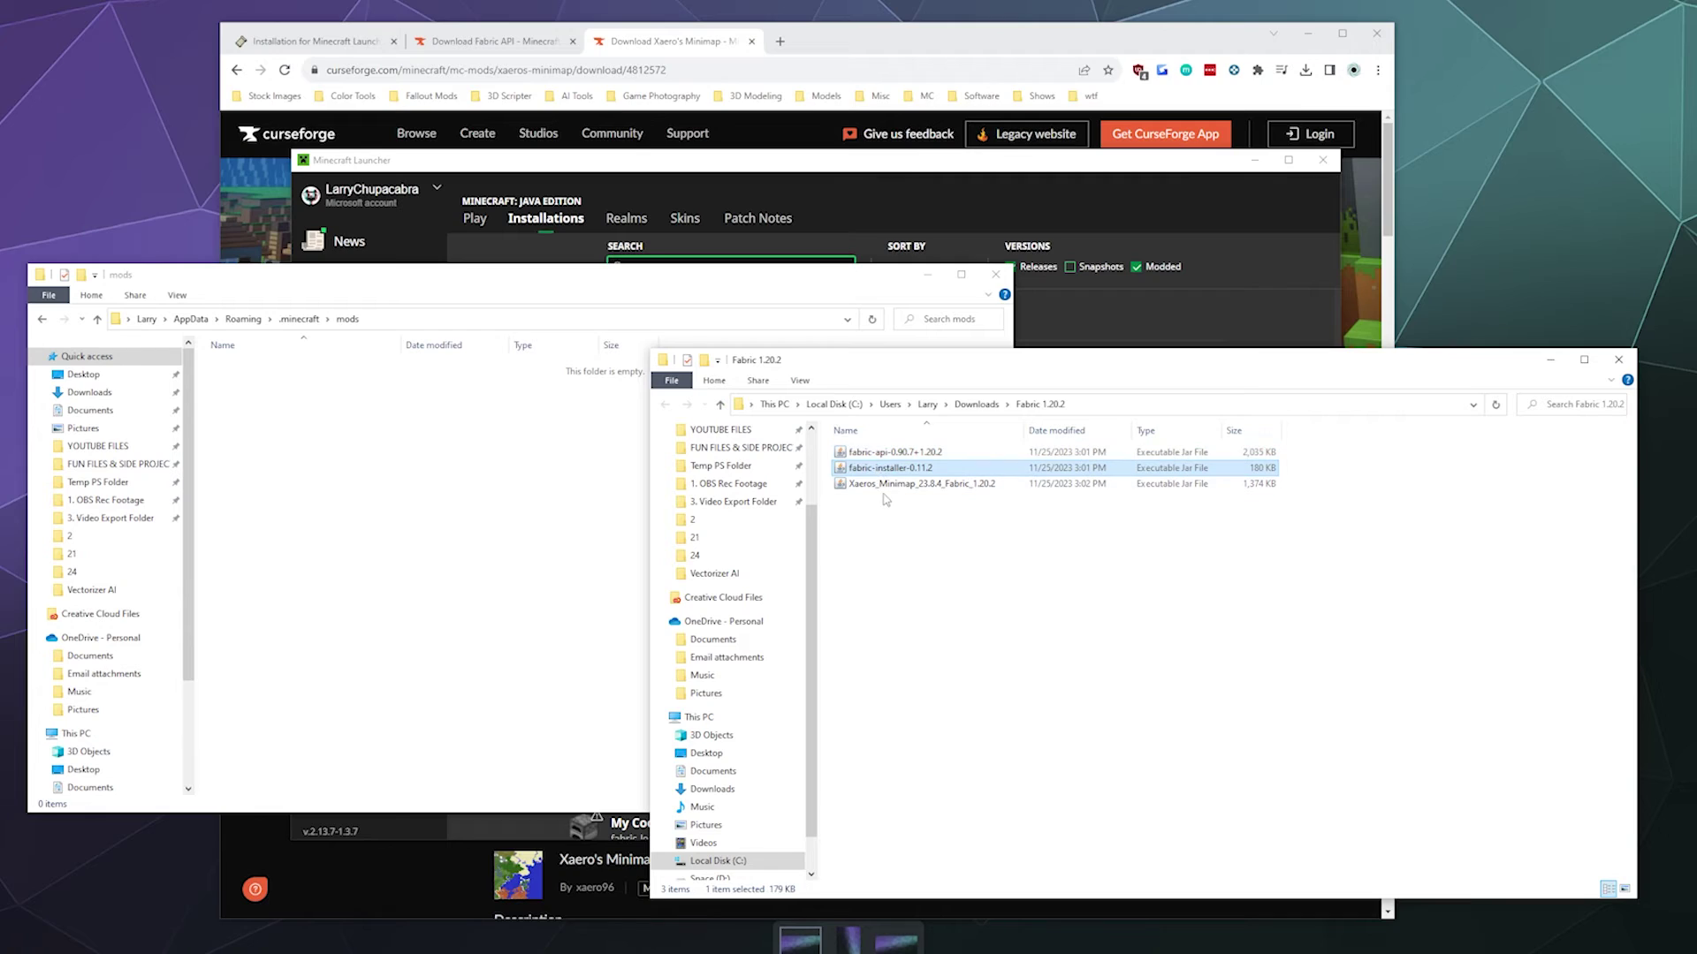
pyautogui.click(885, 484)
pyautogui.keyDown('ctrl'); pyautogui.click(872, 453); pyautogui.keyUp('ctrl')
# - Paste the fabric-api-0.90.7+1.20.2 and Xaeros_Minimap_23.8.4_Fabric_1.20.2 jars into the mods folder
pyautogui.click(504, 503)
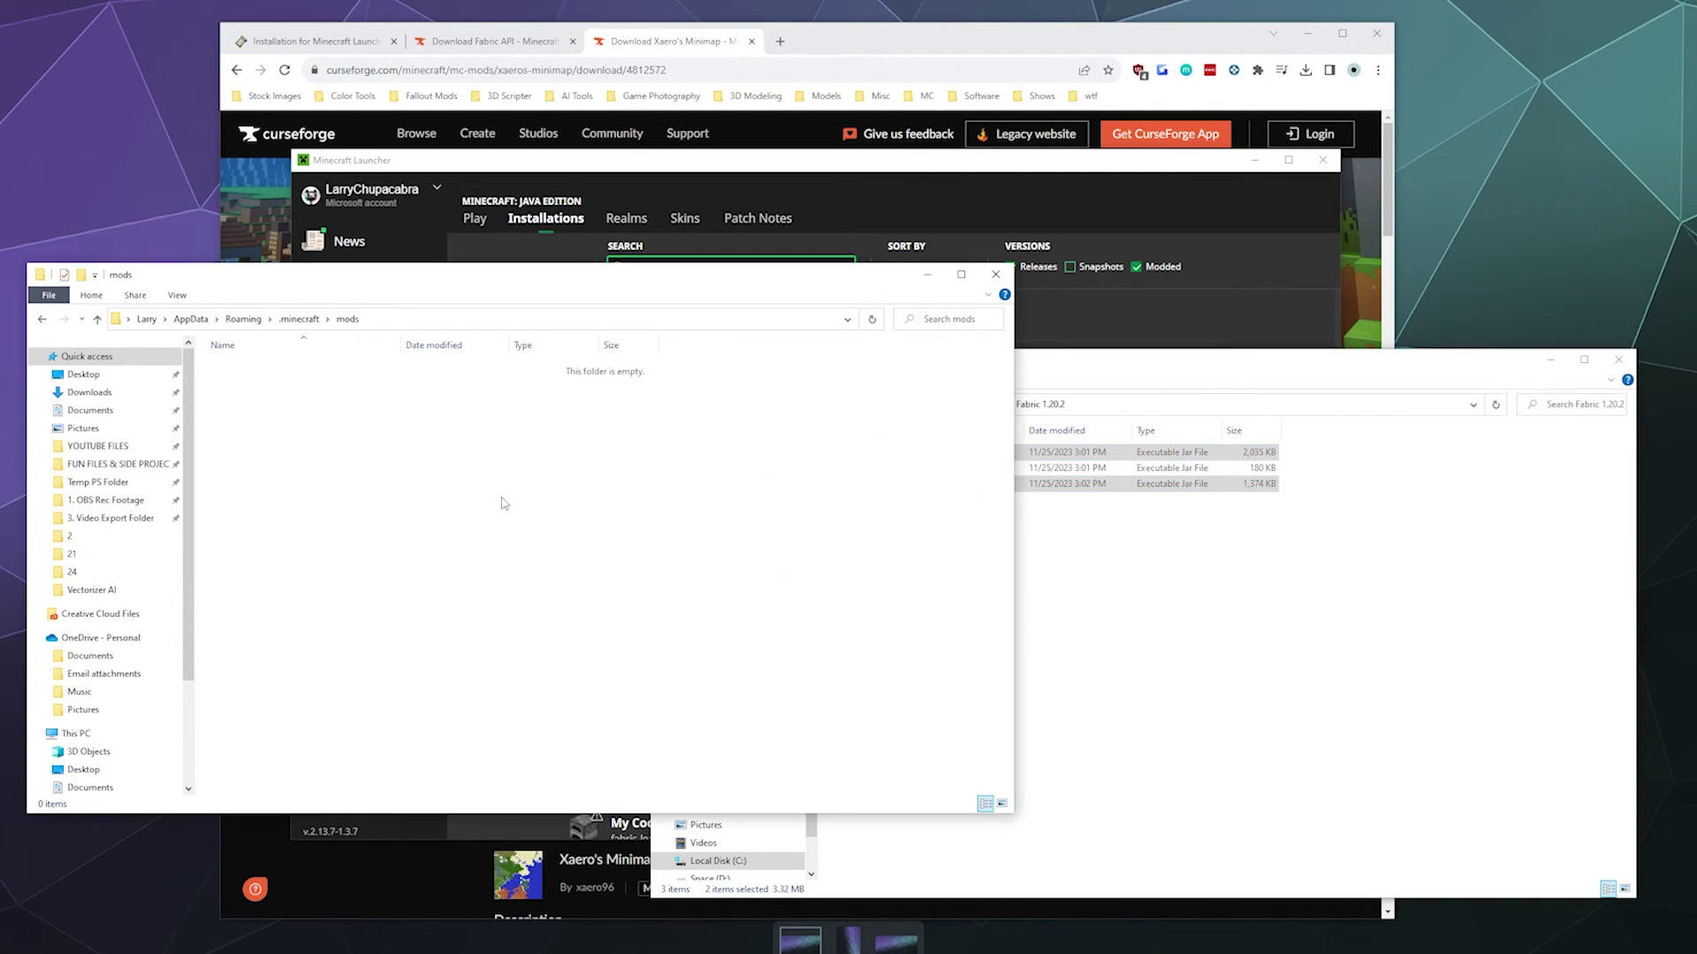
pyautogui.hotkey('ctrl', 'v')
pyautogui.click(503, 503)
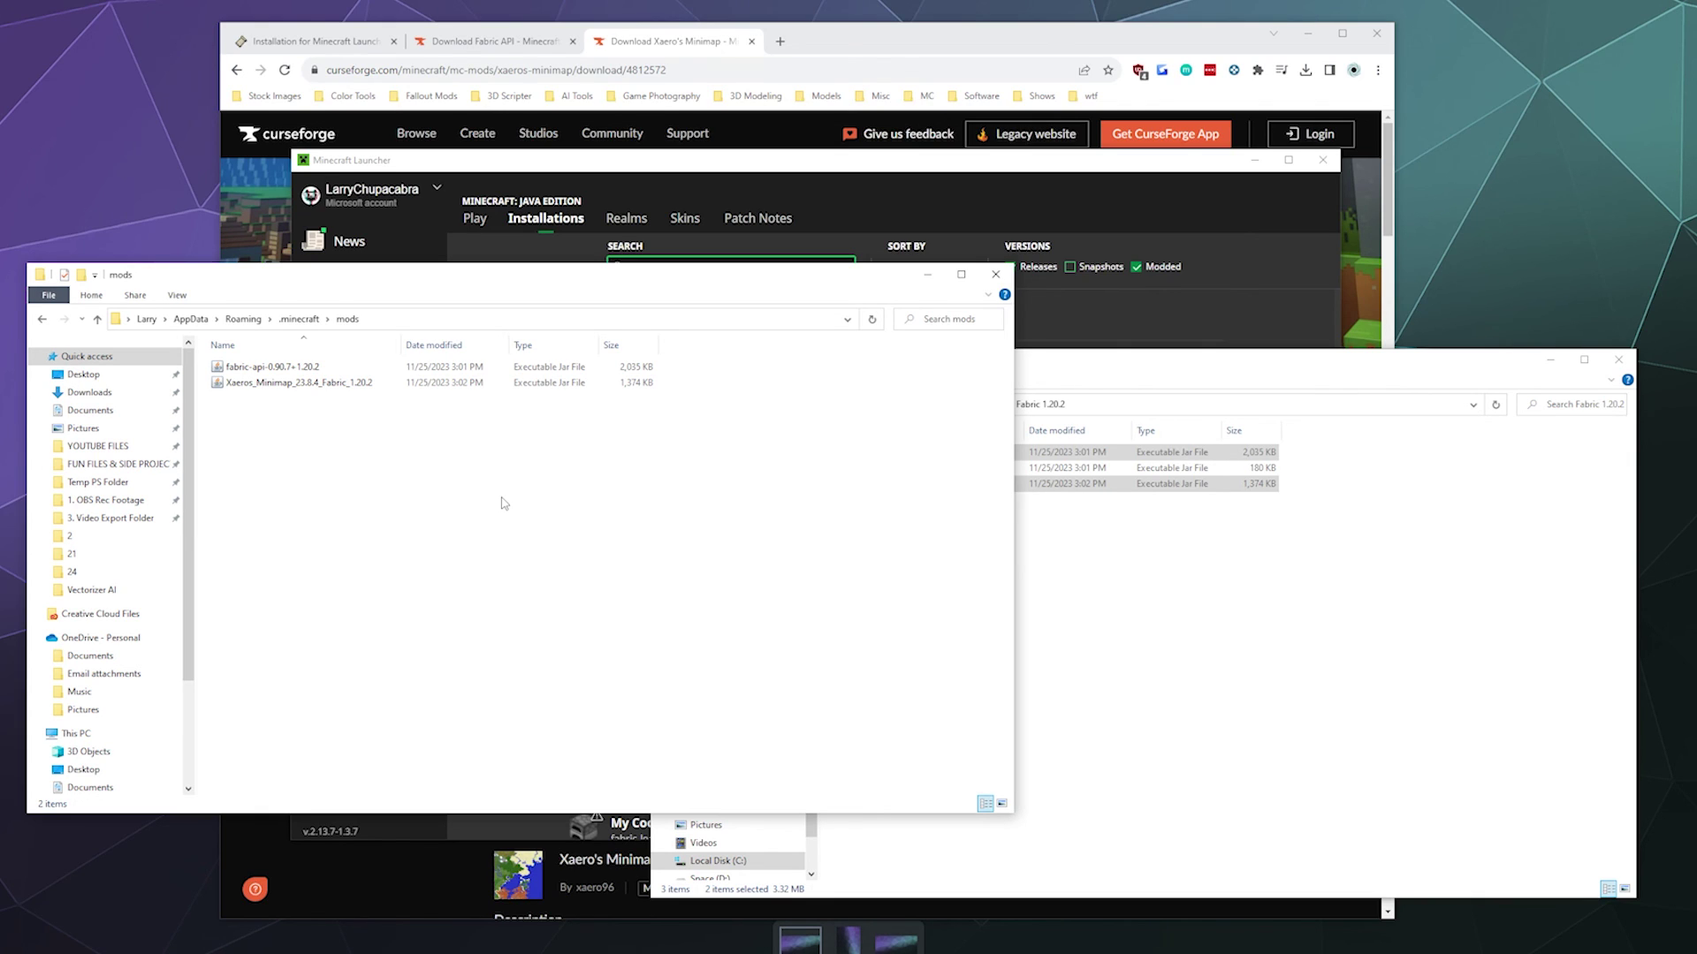
# - Minimize the mods and Fabric 1.20.2 Explorer windows to reveal the launcher's installations list
pyautogui.click(928, 277)
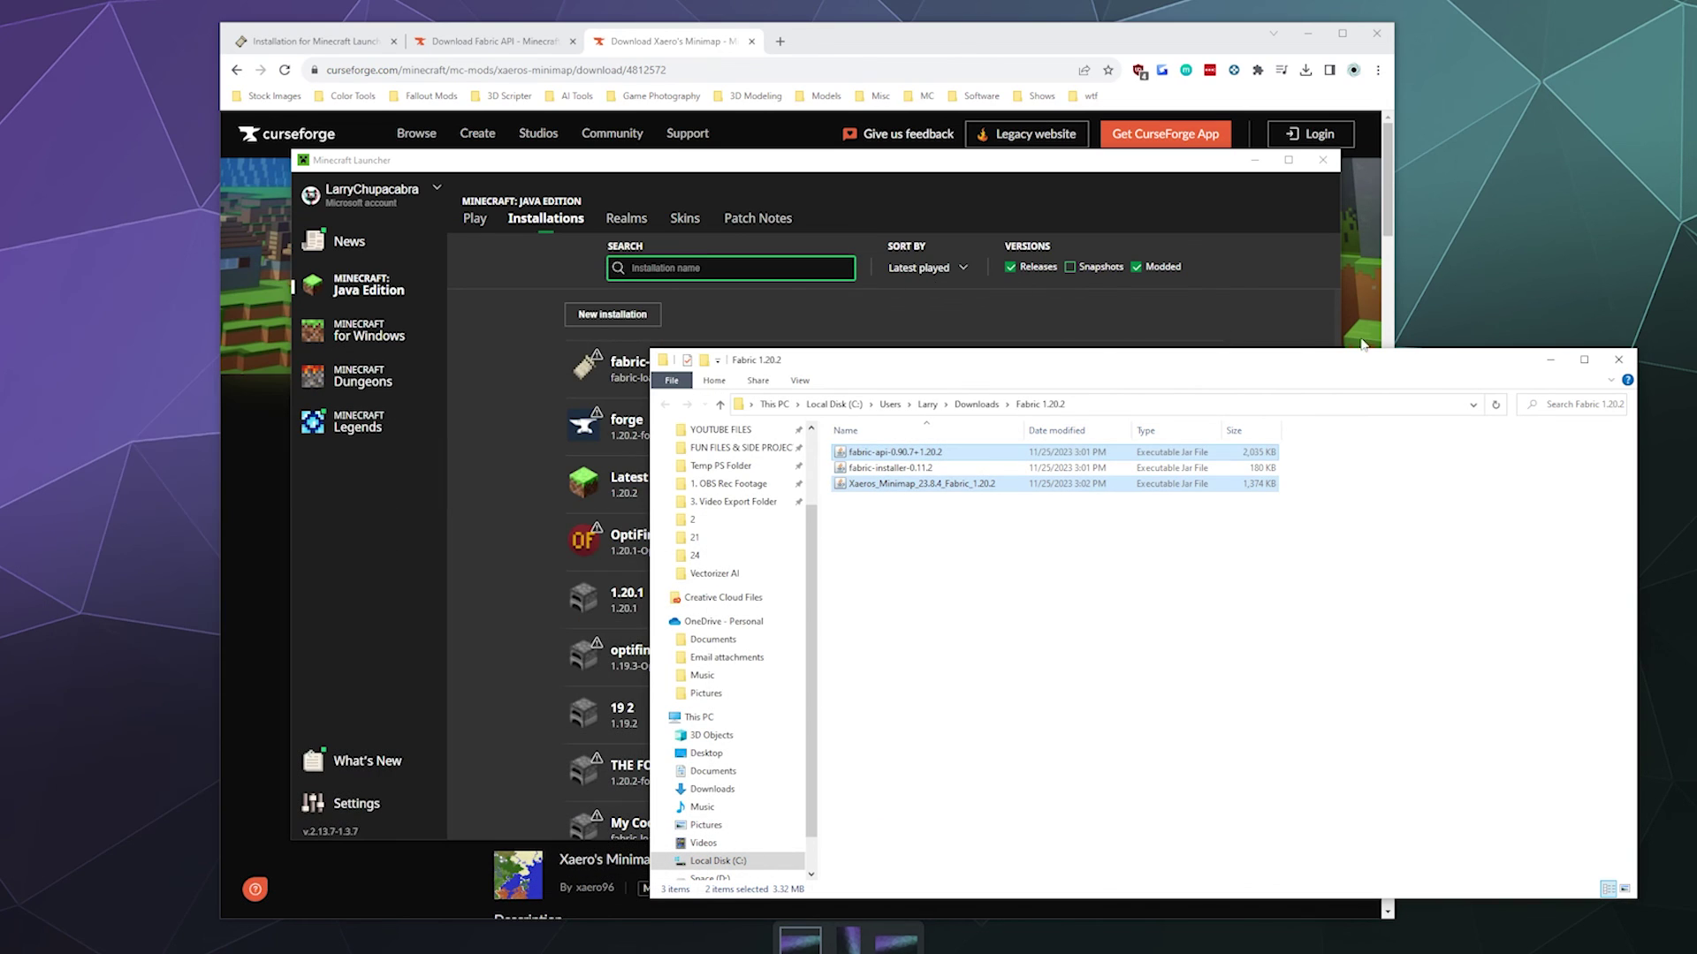
pyautogui.click(1550, 359)
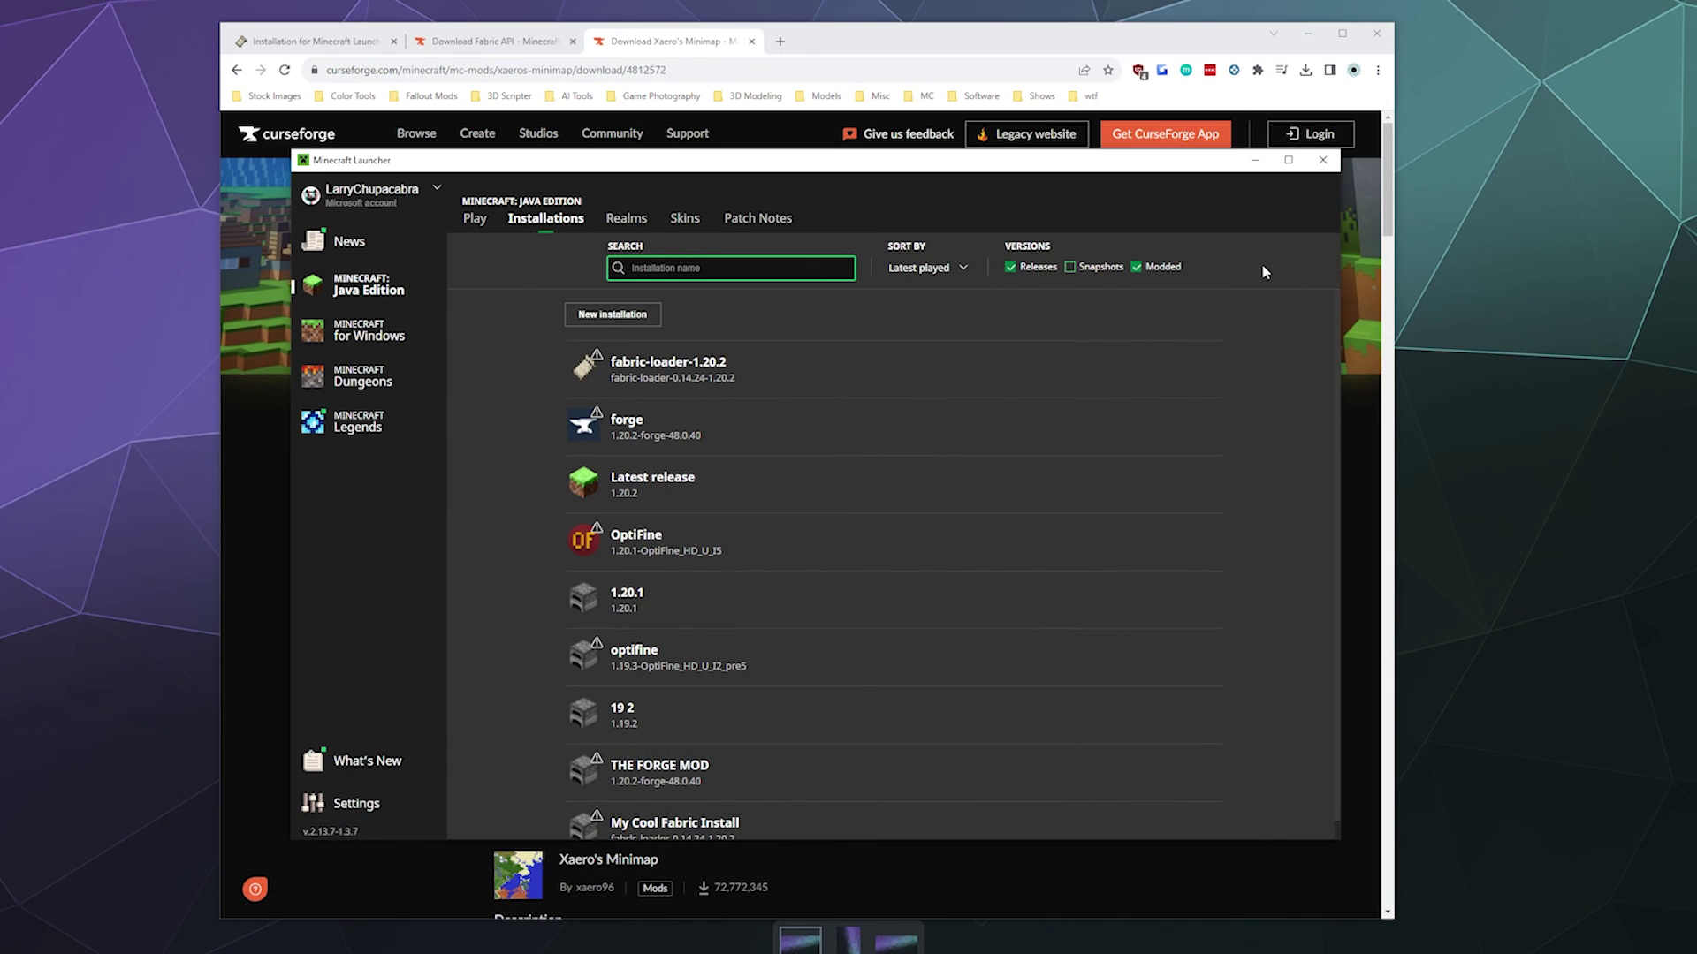